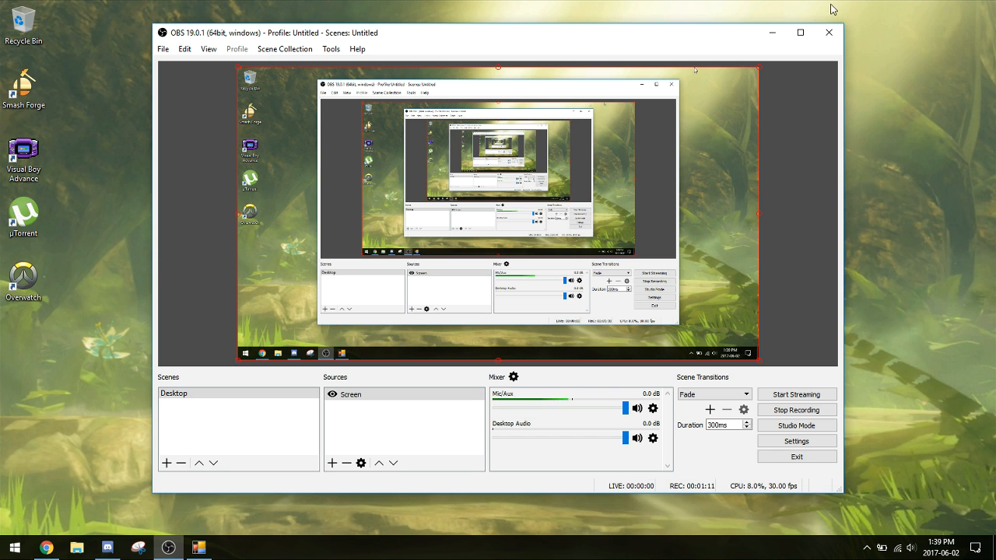
Switch to Sm4shExplorer and expand the data folder down to the list of fighter folders
{"action": "left_click", "coordinate": [772, 35]}
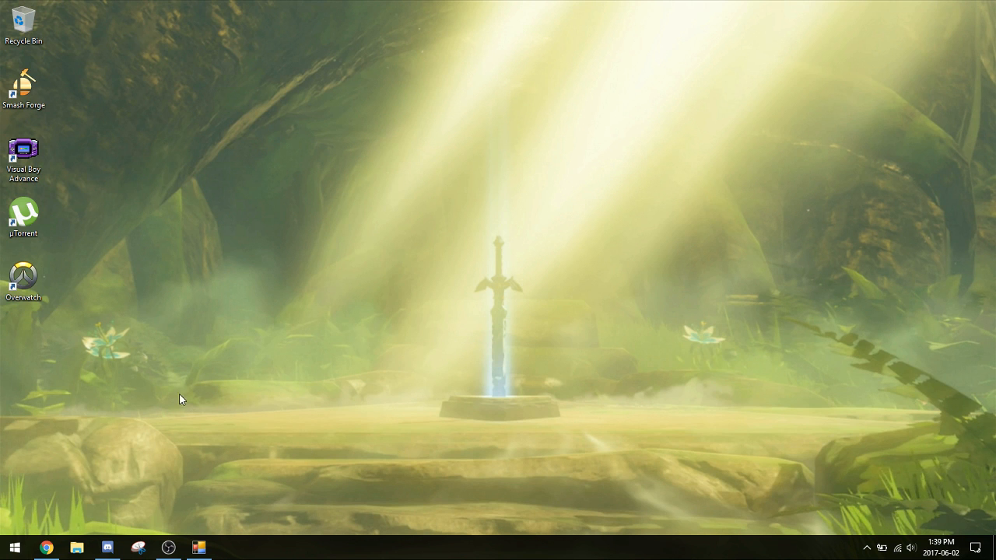
{"action": "mouse_move", "coordinate": [207, 553]}
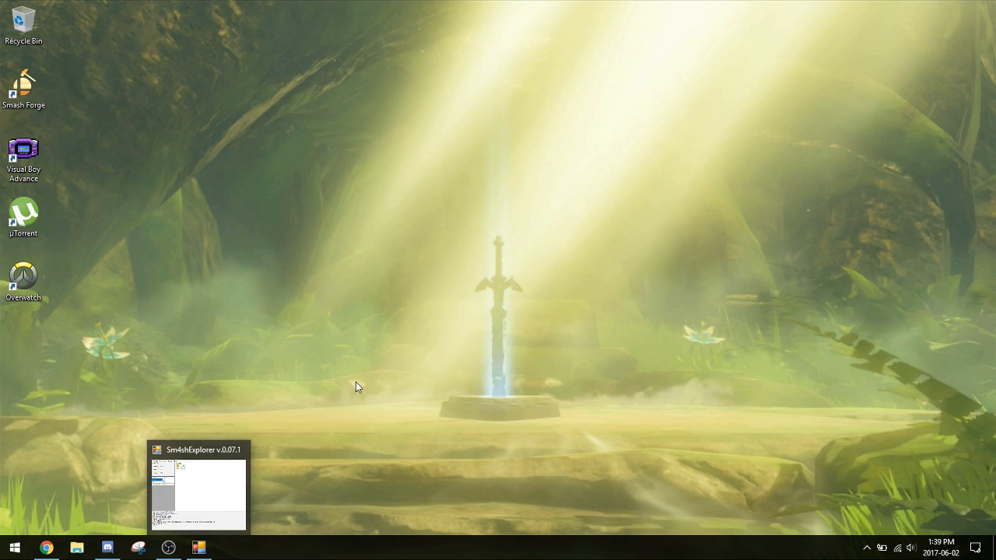
{"action": "left_click", "coordinate": [199, 548]}
{"action": "left_click_drag", "start_coordinate": [474, 65], "coordinate": [508, 39]}
{"action": "left_click", "coordinate": [478, 81]}
{"action": "left_click", "coordinate": [464, 110]}
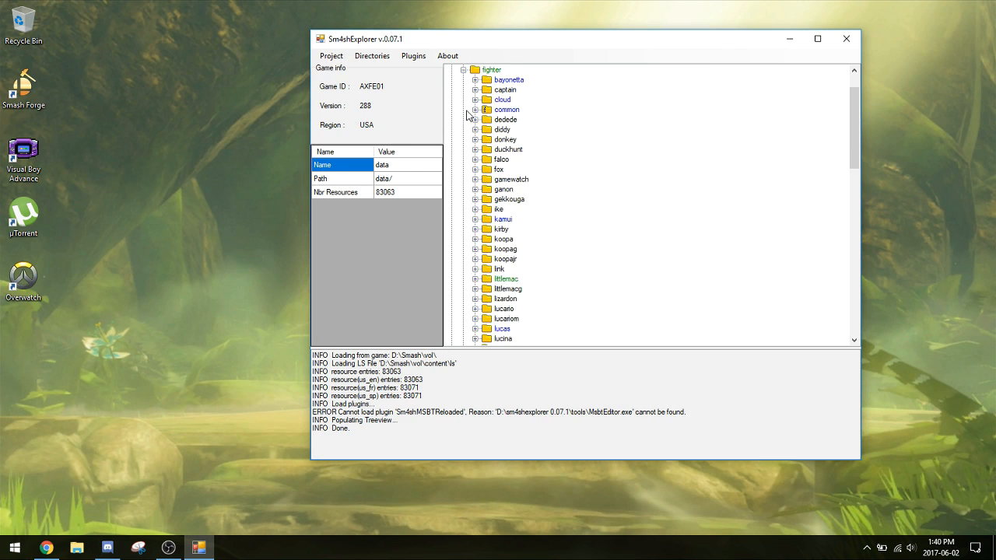
Find the fox folder among the fighters and expand it to show its subfolders
{"action": "scroll", "coordinate": [521, 118], "scroll_direction": "down", "scroll_amount": 4}
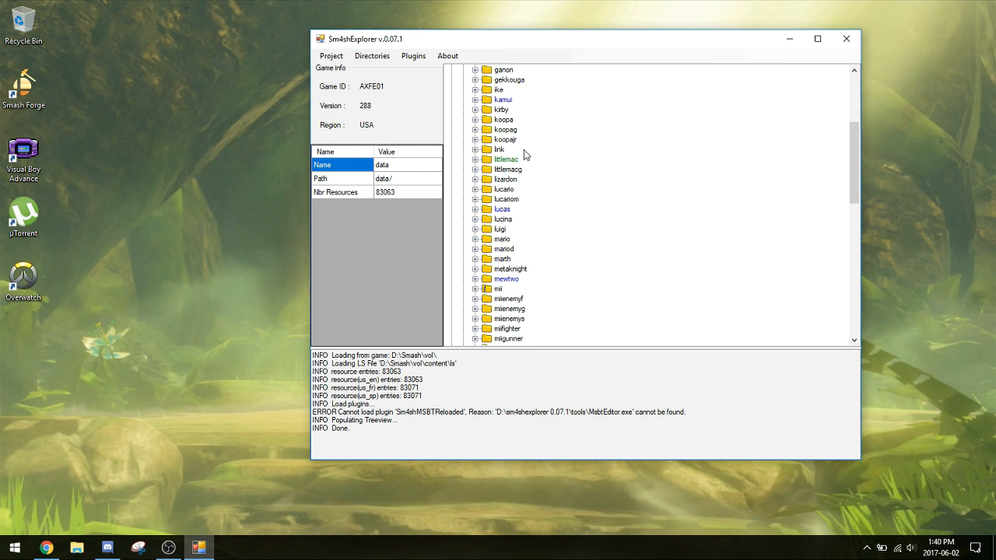
{"action": "scroll", "coordinate": [524, 149], "scroll_direction": "up", "scroll_amount": 2}
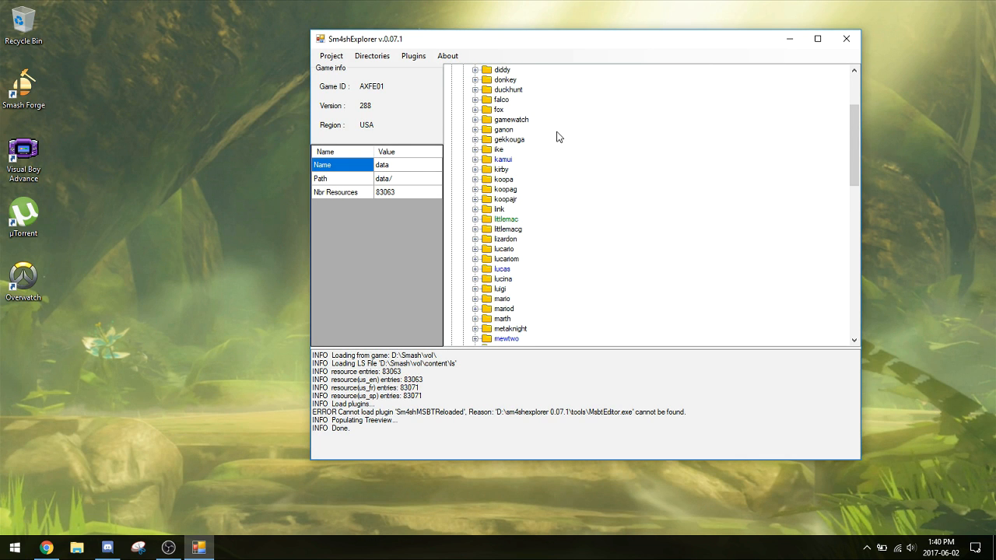
{"action": "left_click", "coordinate": [475, 100]}
{"action": "left_click", "coordinate": [475, 110]}
{"action": "left_click_drag", "start_coordinate": [467, 40], "coordinate": [503, 55]}
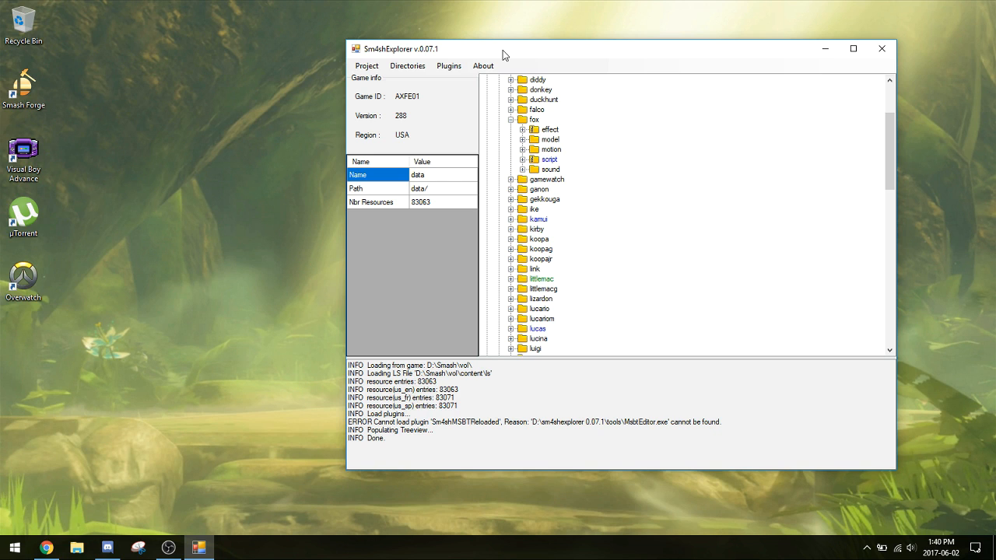
Extract the body folder located under fox's script/animcmd folder
{"action": "double_click", "coordinate": [16, 96]}
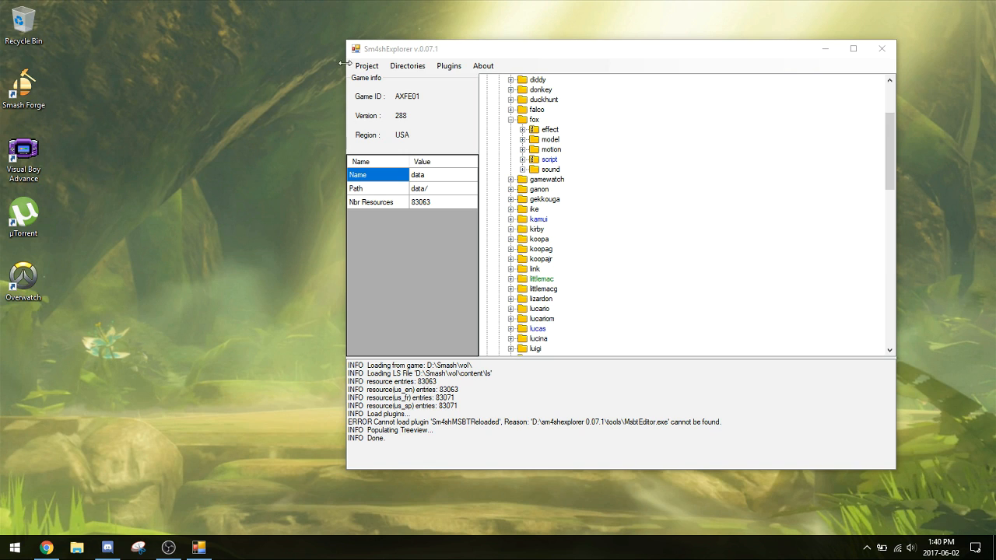
{"action": "left_click", "coordinate": [521, 159]}
{"action": "left_click", "coordinate": [535, 180]}
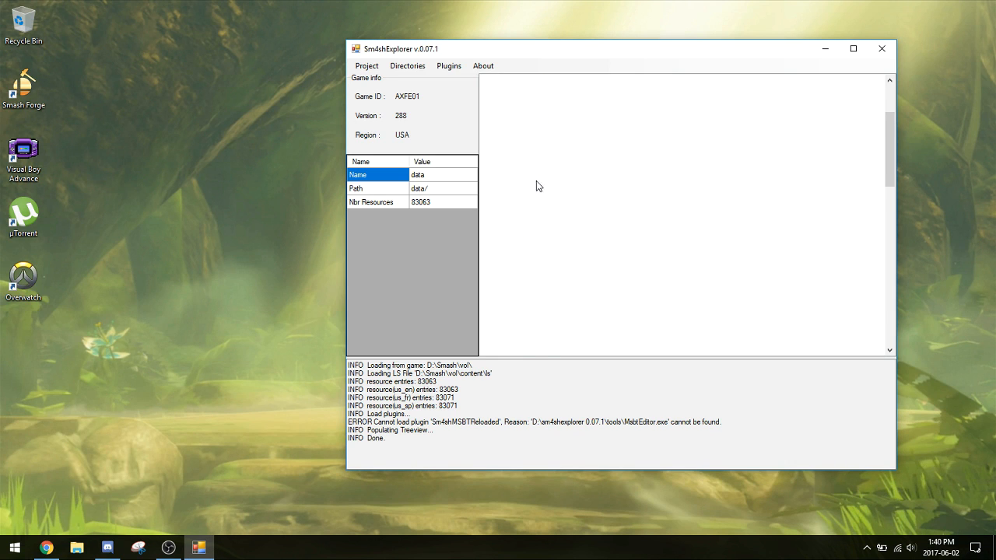
{"action": "right_click", "coordinate": [573, 192]}
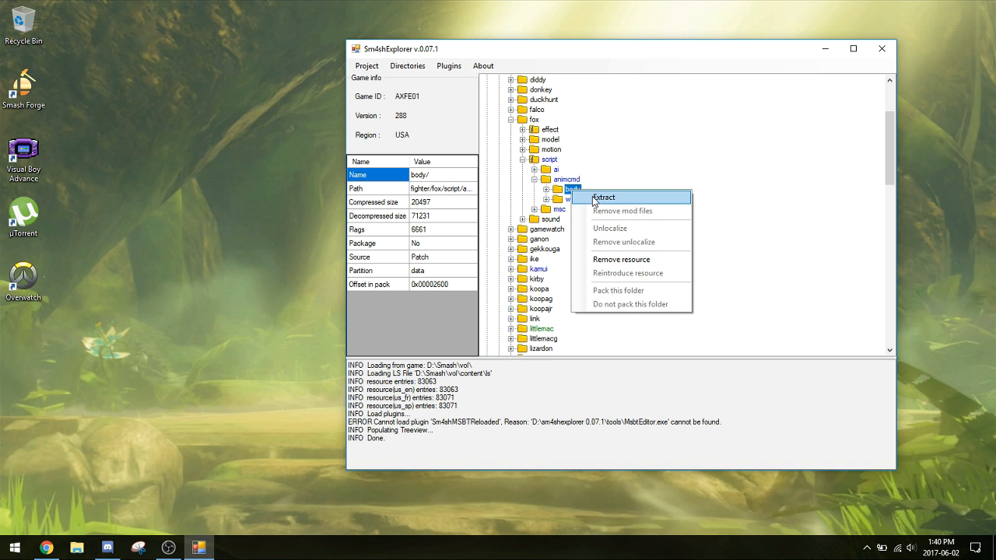
{"action": "left_click", "coordinate": [595, 197]}
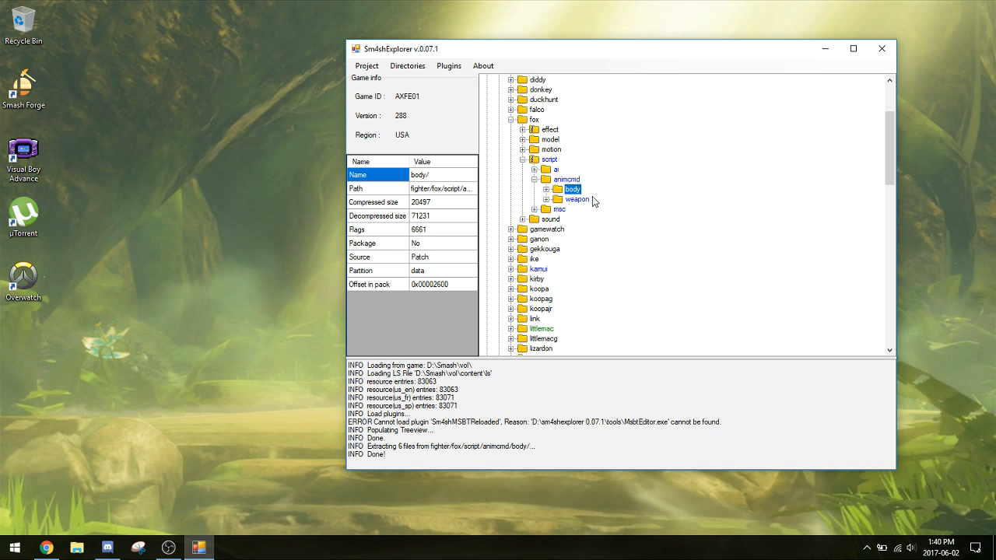
Examine the individual files inside fox's script/animcmd/body folder, and collapse the script folder
{"action": "left_click", "coordinate": [534, 180]}
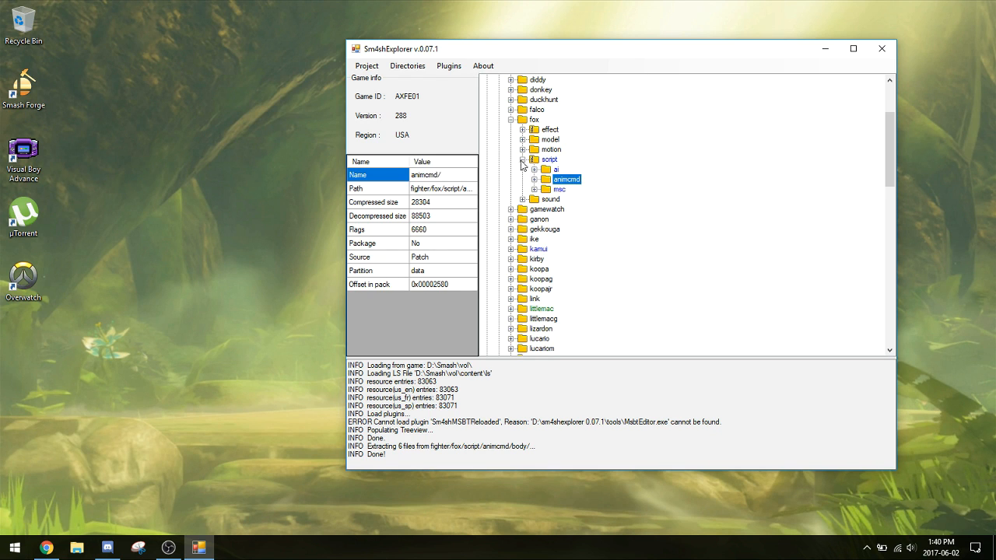
{"action": "left_click", "coordinate": [535, 180]}
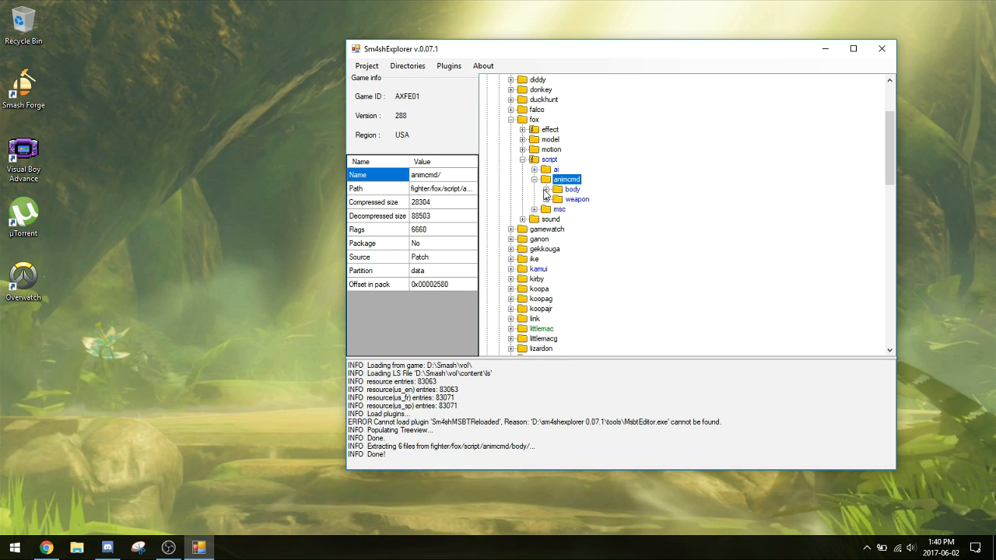
{"action": "left_click", "coordinate": [546, 189]}
{"action": "left_click", "coordinate": [591, 199]}
{"action": "left_click", "coordinate": [594, 220]}
{"action": "left_click", "coordinate": [598, 240]}
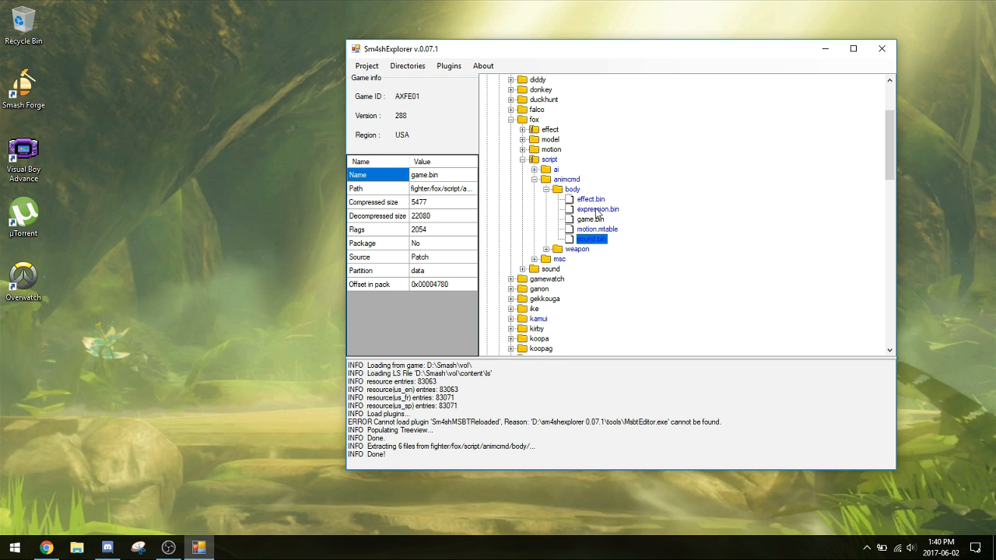
{"action": "left_click", "coordinate": [595, 210]}
{"action": "left_click", "coordinate": [546, 189]}
{"action": "left_click", "coordinate": [534, 179]}
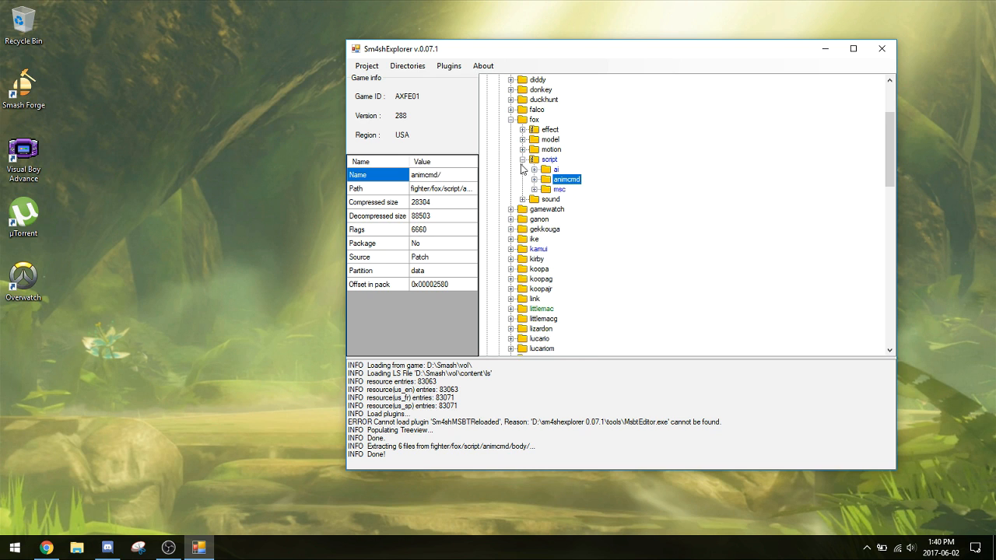
{"action": "left_click", "coordinate": [522, 159]}
Extract main.pac from fox's motion/body folder and collapse the motion folder
{"action": "left_click", "coordinate": [522, 150]}
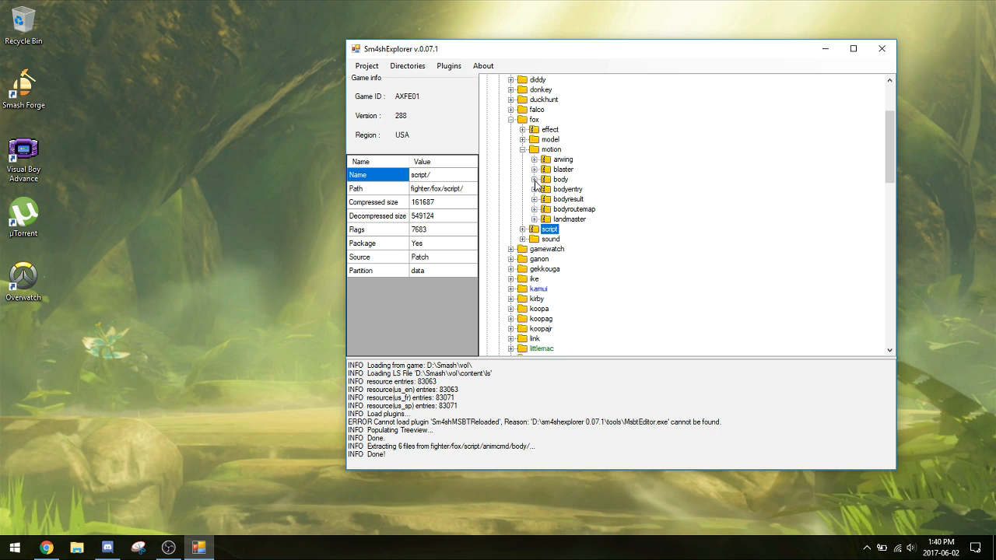
{"action": "left_click", "coordinate": [534, 180]}
{"action": "left_click", "coordinate": [585, 210]}
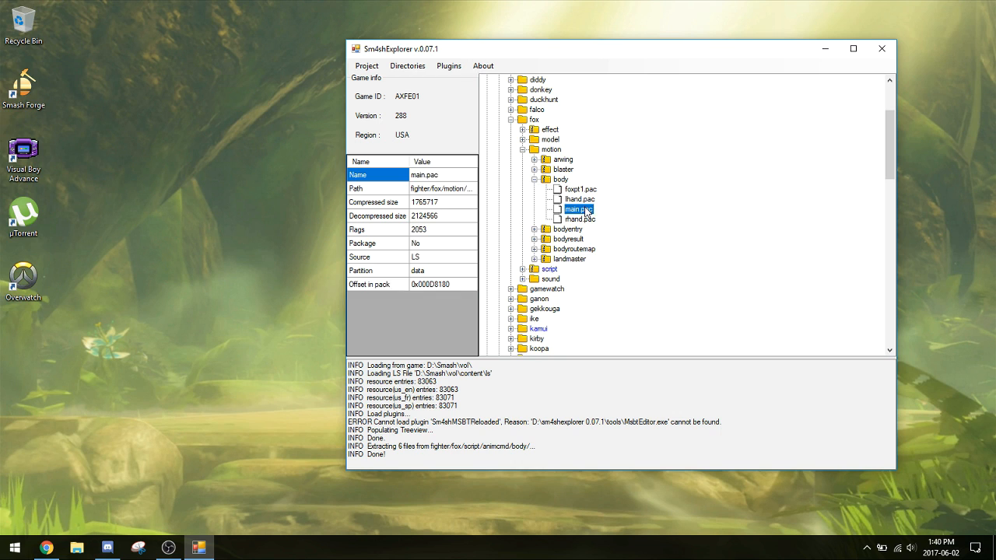
{"action": "right_click", "coordinate": [587, 209]}
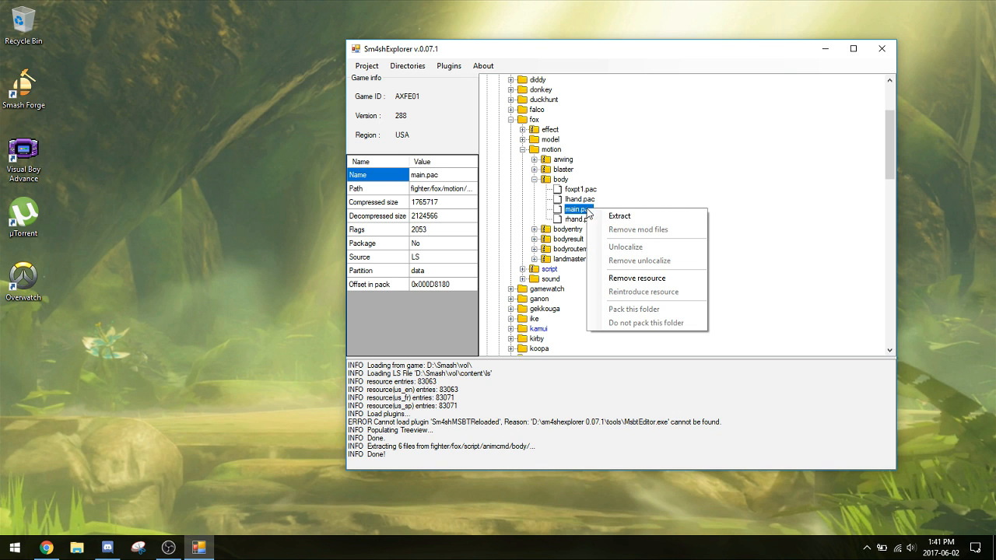
{"action": "left_click", "coordinate": [608, 216]}
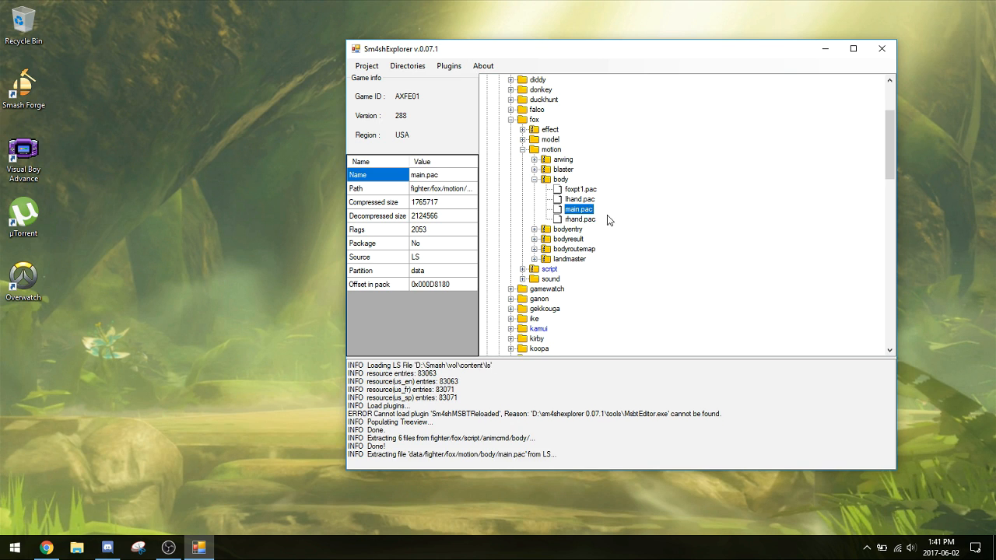
{"action": "left_click", "coordinate": [560, 180]}
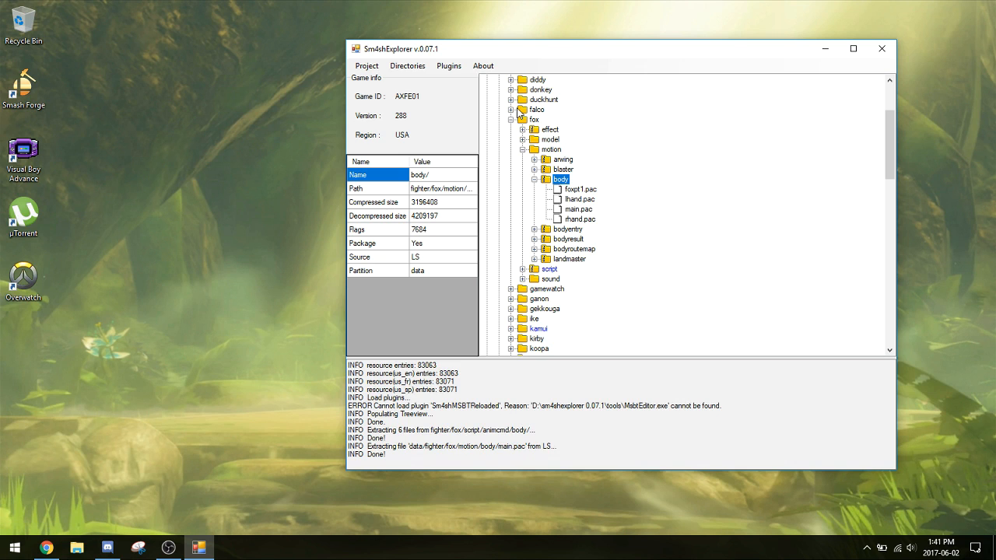
{"action": "left_click", "coordinate": [522, 149]}
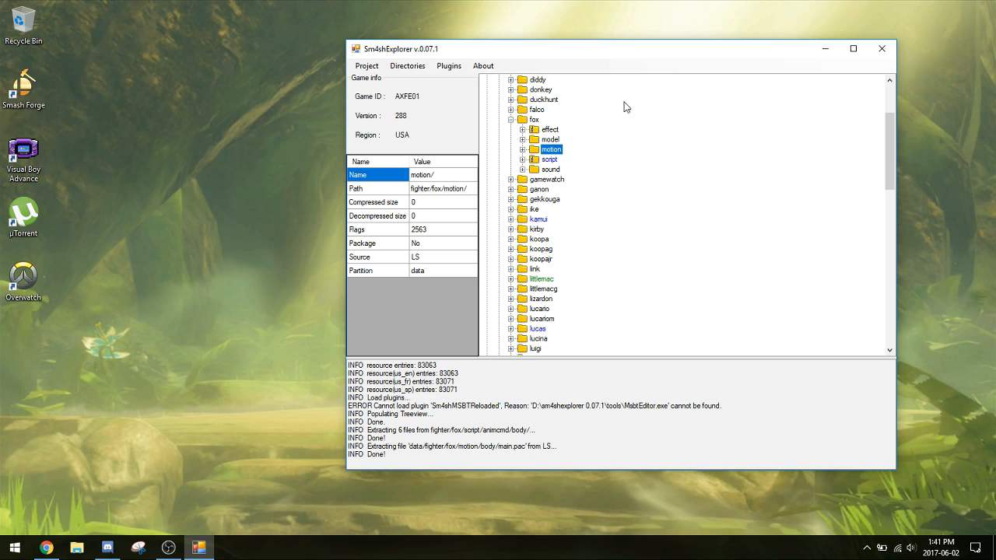
Extract the c00 folder from fox's model/body folder and collapse the fox folder
{"action": "left_click", "coordinate": [523, 139]}
{"action": "left_click", "coordinate": [535, 168]}
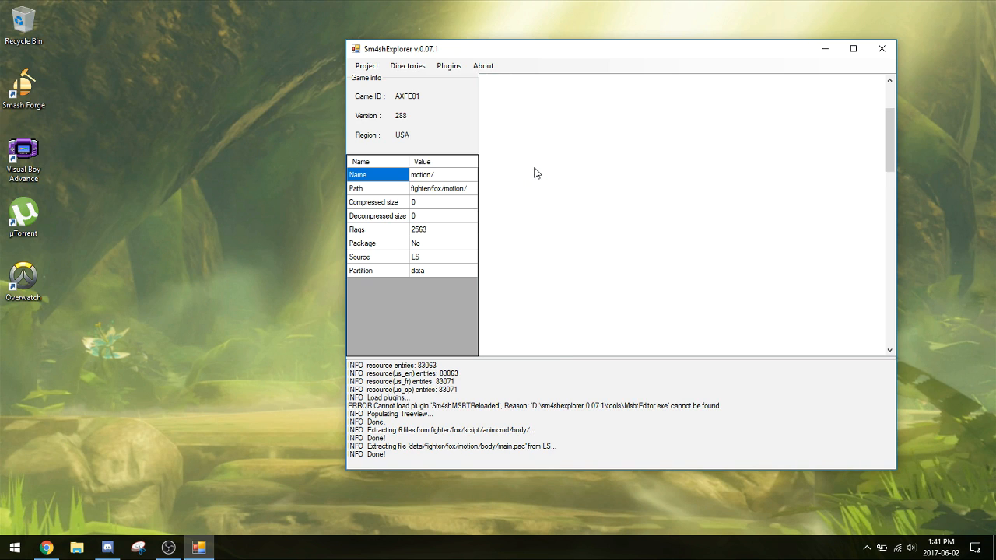
{"action": "right_click", "coordinate": [567, 180]}
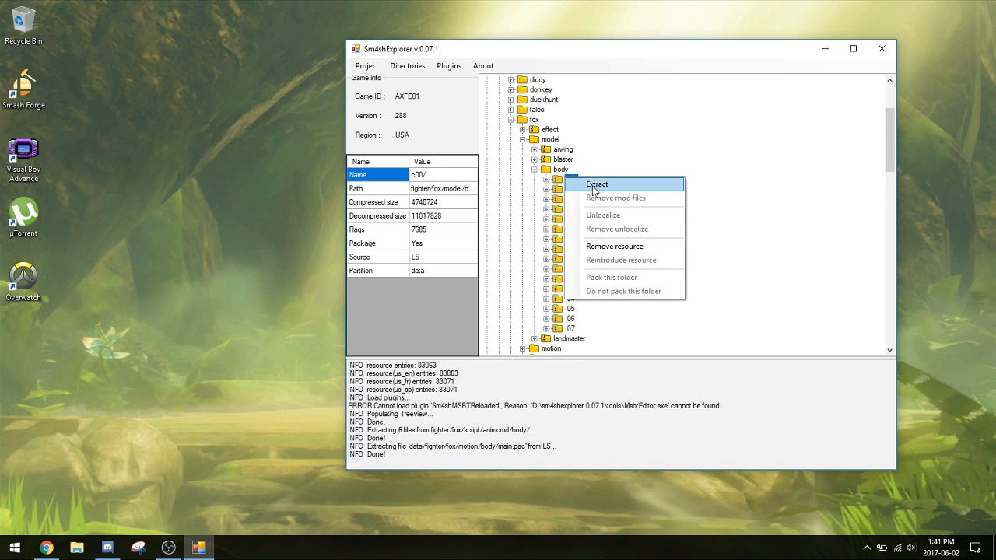
{"action": "left_click", "coordinate": [585, 184]}
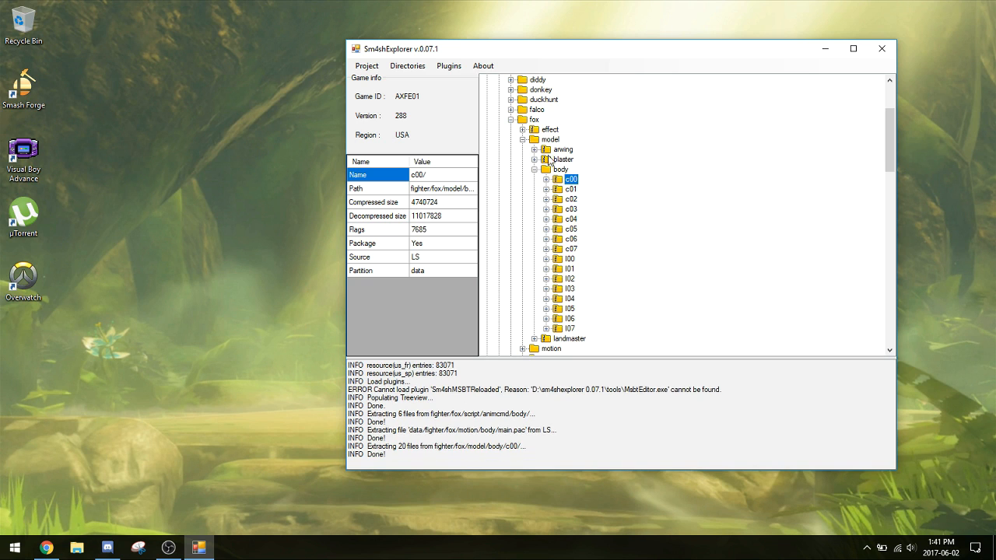
{"action": "left_click", "coordinate": [511, 121]}
Extract main.pac from falco's motion/body folder and collapse the motion folder
{"action": "left_click", "coordinate": [511, 110]}
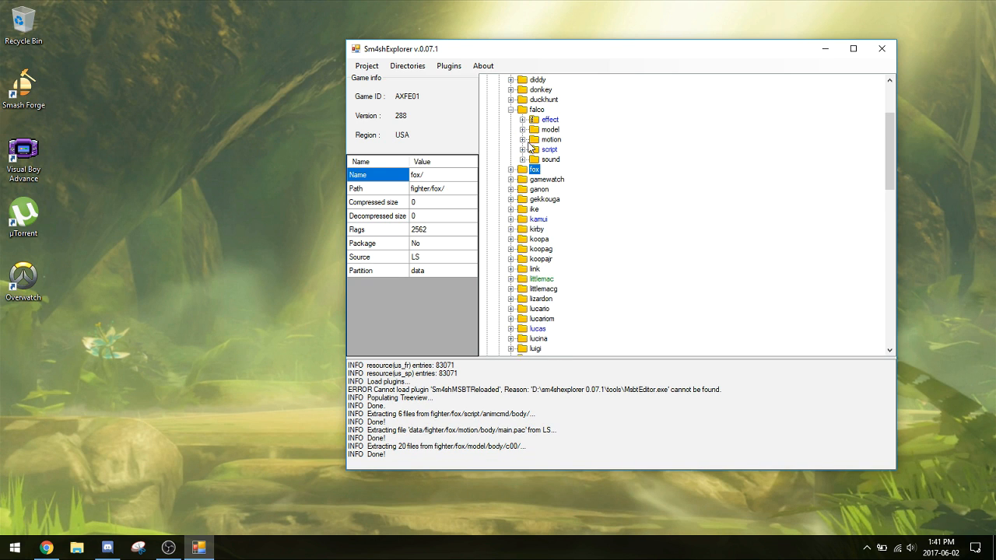
{"action": "left_click", "coordinate": [523, 140]}
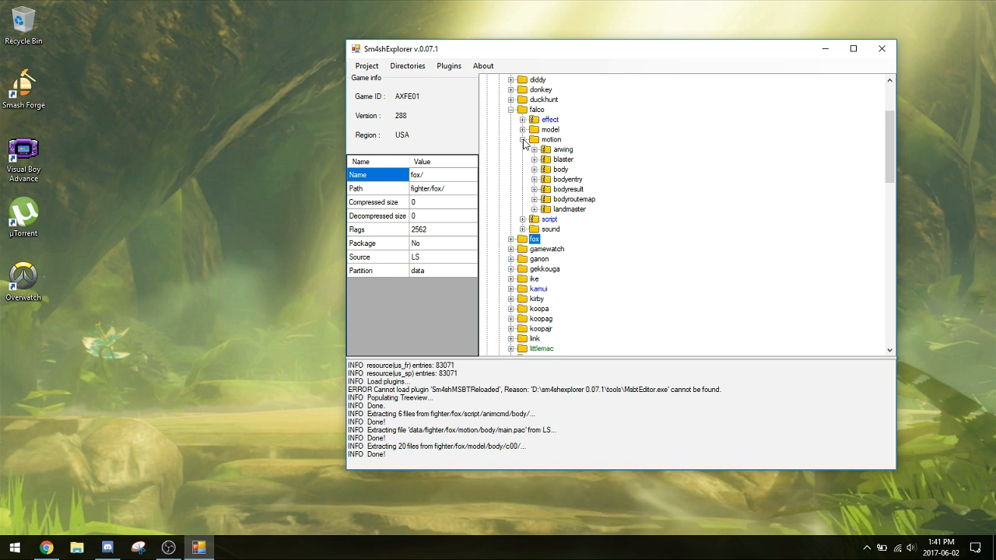
{"action": "left_click", "coordinate": [535, 170]}
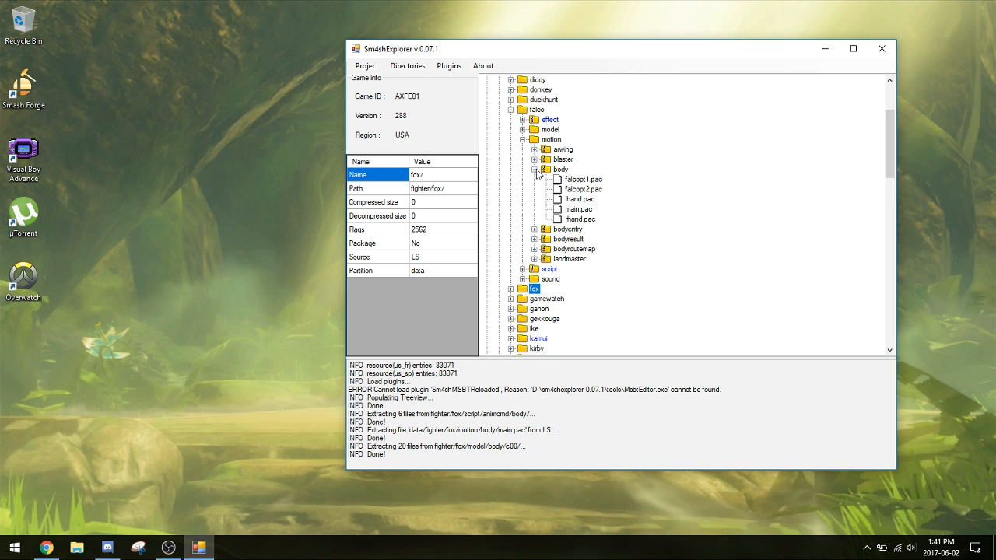
{"action": "right_click", "coordinate": [587, 208]}
{"action": "left_click", "coordinate": [608, 215]}
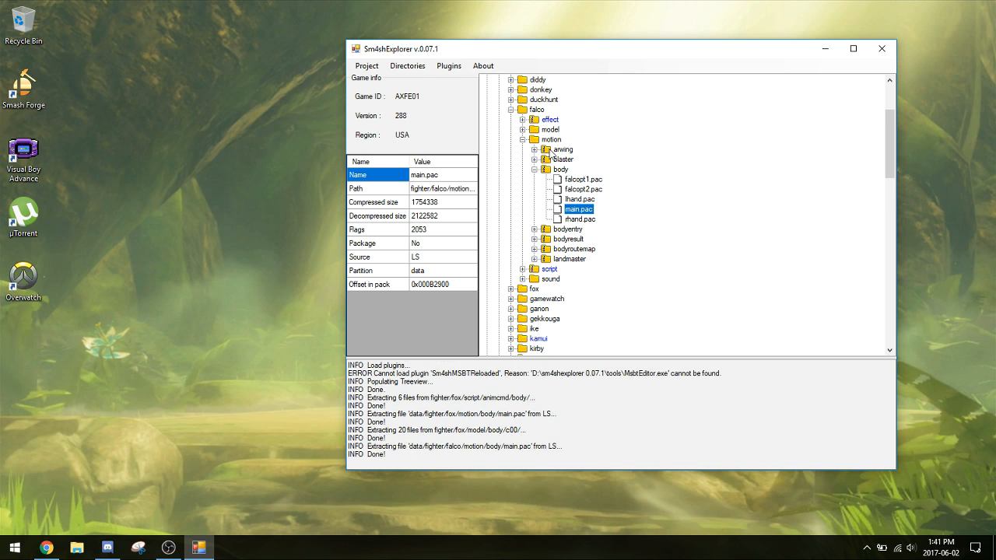
{"action": "left_click", "coordinate": [522, 139]}
Extract the body folder under falco's script/animcmd folder and collapse the falco folder
{"action": "left_click", "coordinate": [522, 149]}
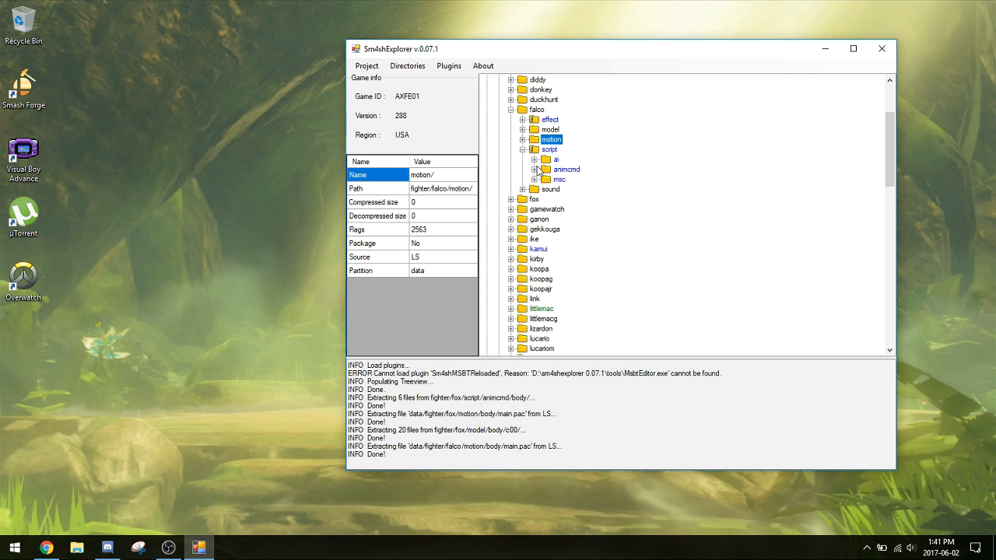
{"action": "left_click", "coordinate": [534, 170]}
{"action": "right_click", "coordinate": [573, 180]}
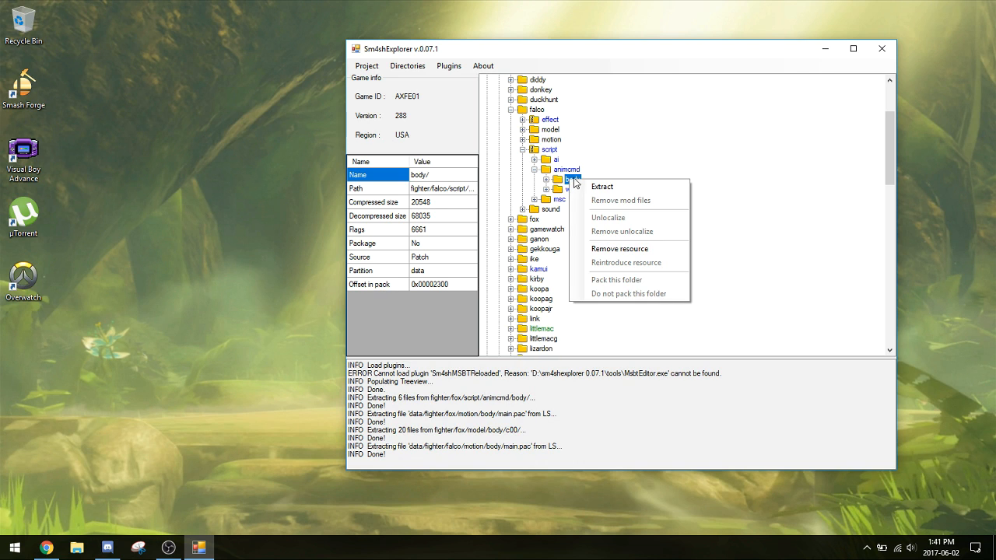
{"action": "left_click", "coordinate": [613, 187]}
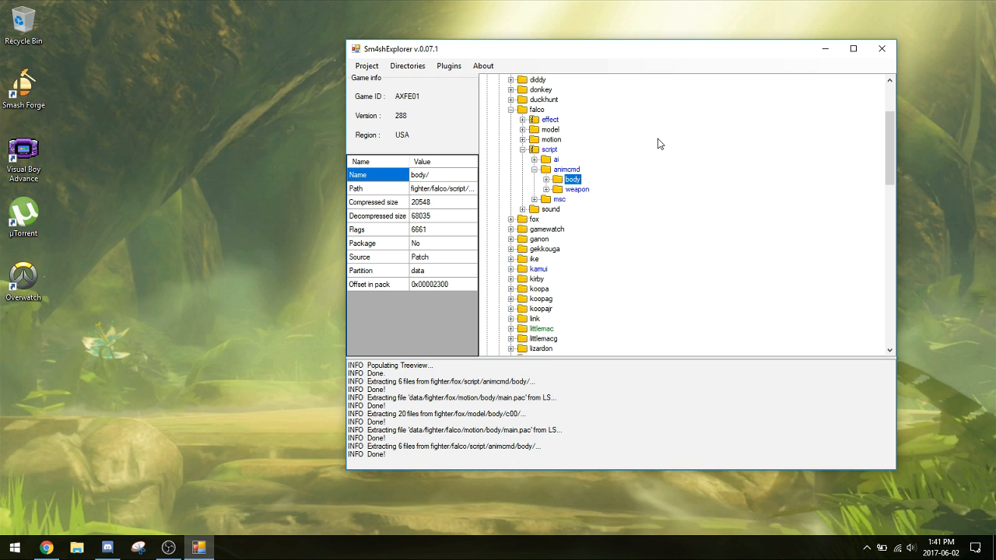
{"action": "left_click", "coordinate": [522, 149]}
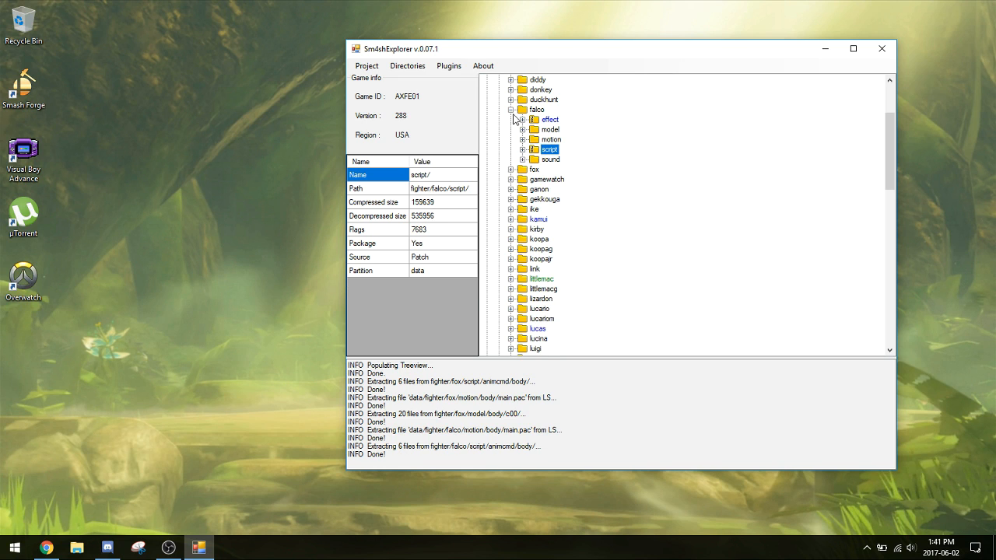
{"action": "left_click", "coordinate": [511, 109]}
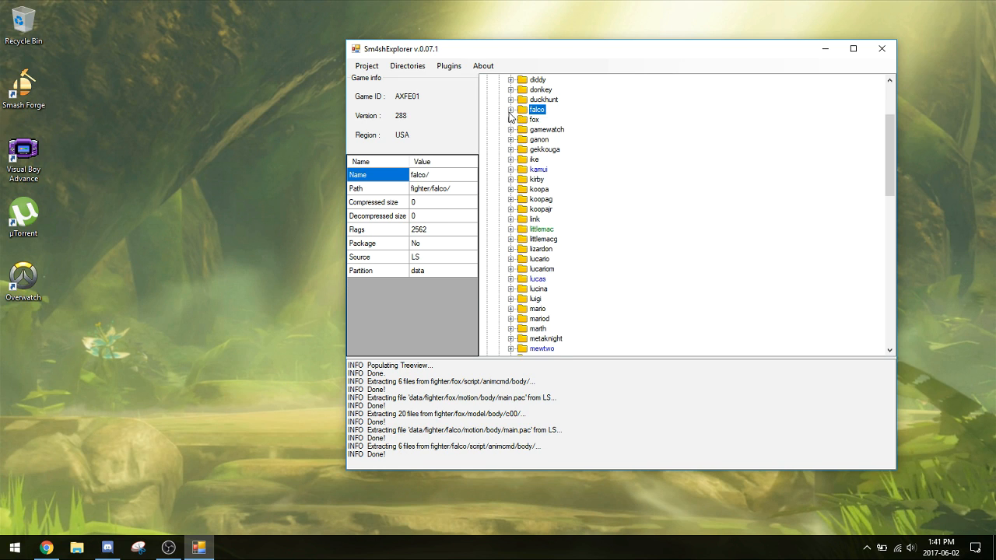
Open Sm4shExplorer's extract directory in File Explorer and enter its data folder
{"action": "left_click", "coordinate": [825, 52]}
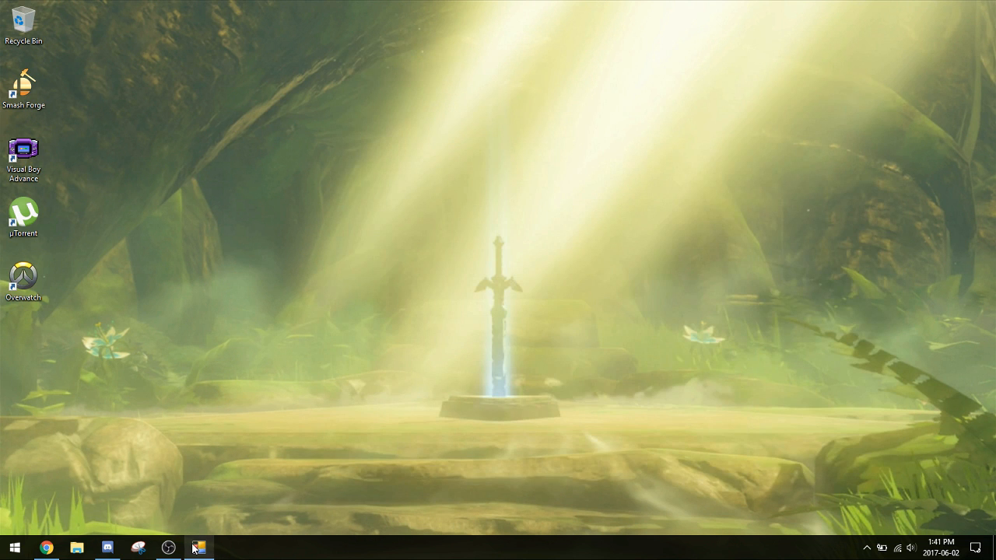
{"action": "left_click", "coordinate": [199, 548]}
{"action": "left_click", "coordinate": [407, 66]}
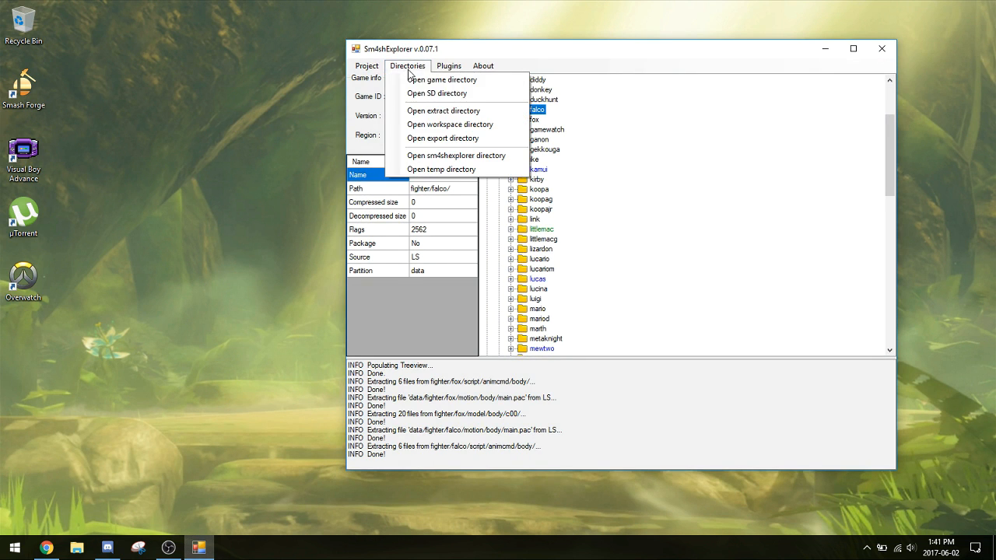
{"action": "left_click", "coordinate": [464, 115]}
{"action": "double_click", "coordinate": [381, 217]}
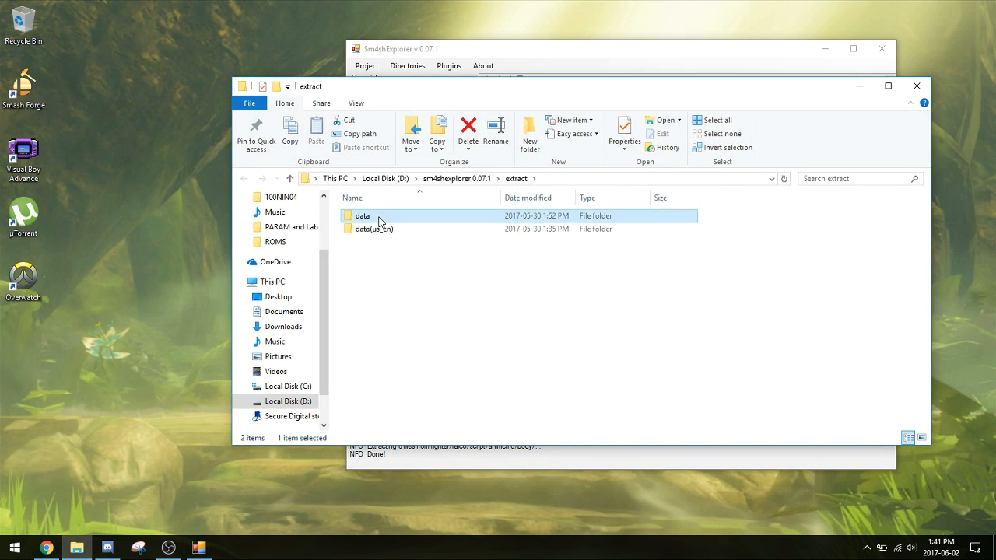
Copy the falco and fox folders from the extracted data/fighter folder to the desktop and place them below the existing icons
{"action": "double_click", "coordinate": [399, 218]}
{"action": "left_click", "coordinate": [395, 230]}
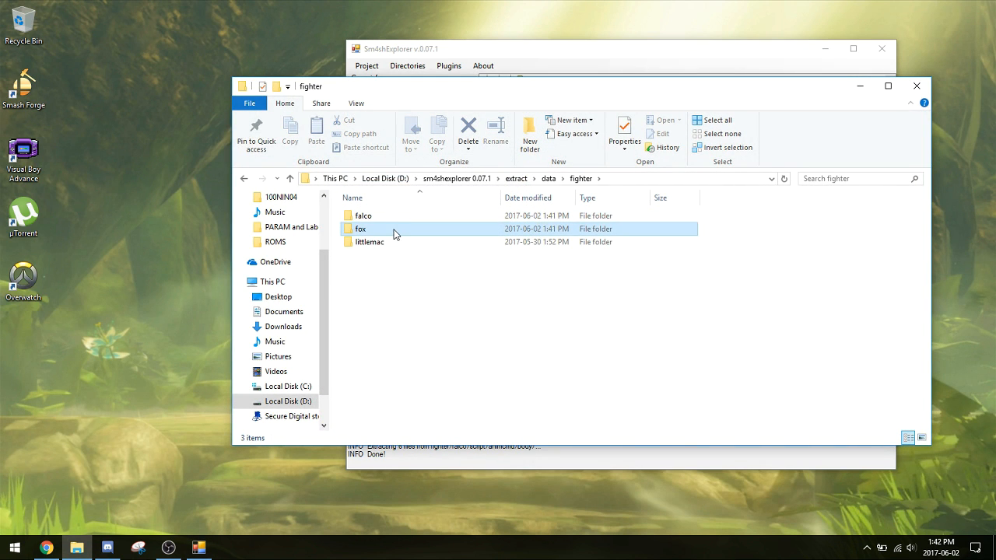
{"action": "left_click", "coordinate": [397, 220], "text": "ctrl"}
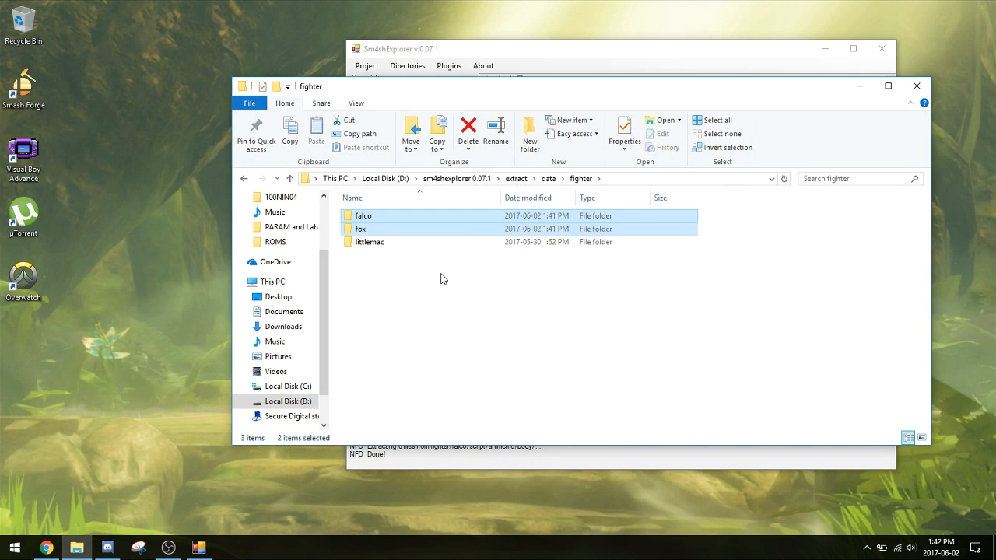
{"action": "key", "text": "ctrl+c"}
{"action": "left_click", "coordinate": [919, 86]}
{"action": "key", "text": "ctrl+v"}
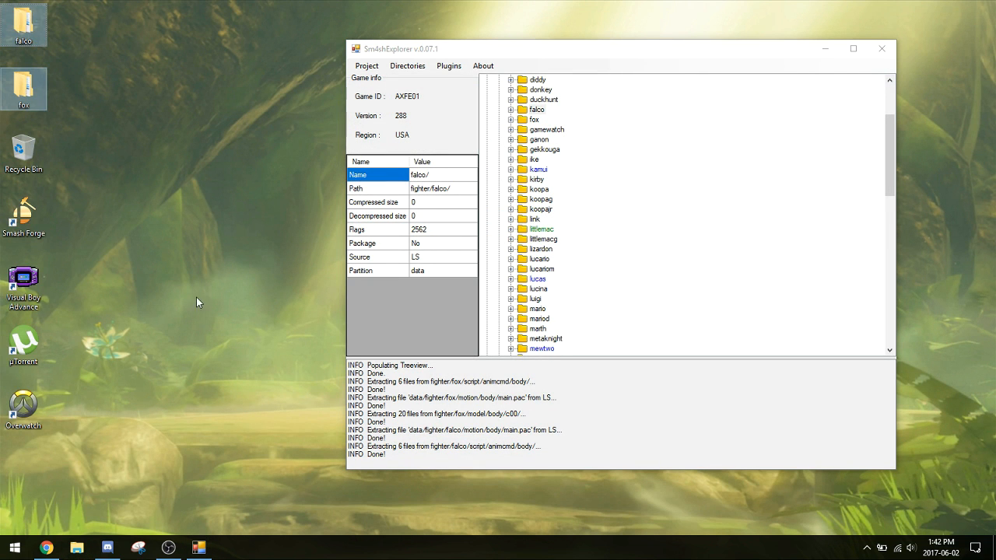
{"action": "left_click_drag", "start_coordinate": [24, 23], "coordinate": [56, 437]}
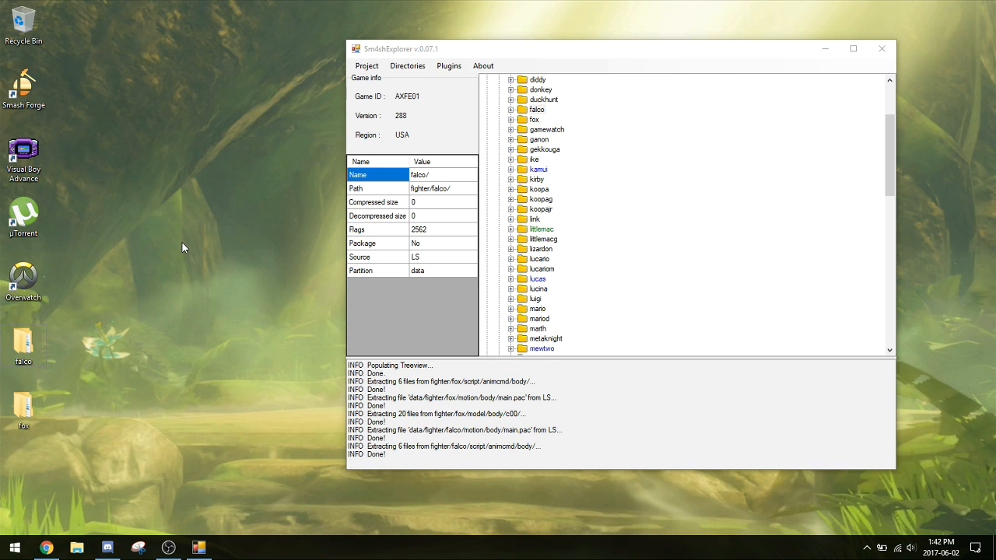
Minimize Sm4shExplorer, open the Animations folder in Downloads with File Explorer, and delete its Air Mac and Fighter folders
{"action": "left_click", "coordinate": [825, 51]}
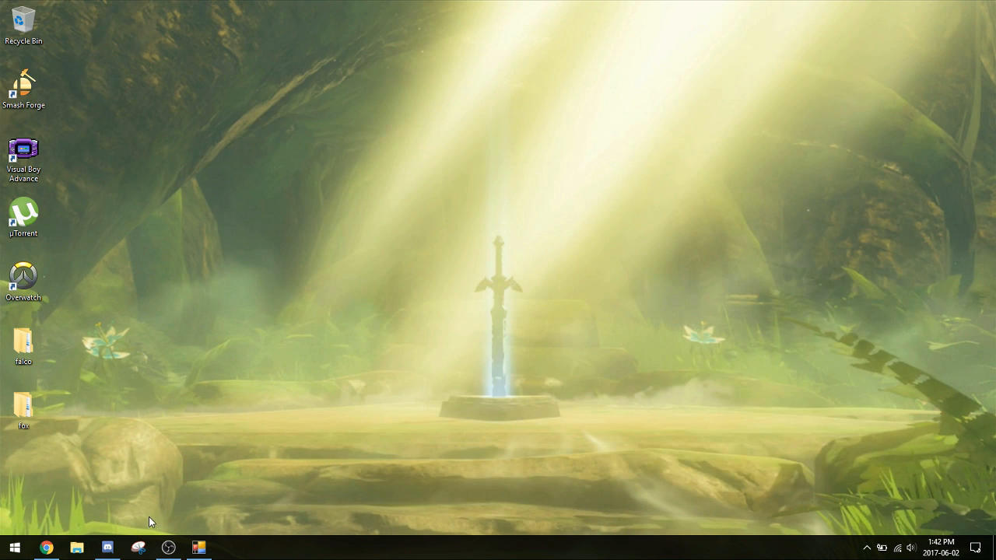
{"action": "left_click", "coordinate": [76, 547]}
{"action": "left_click", "coordinate": [288, 237]}
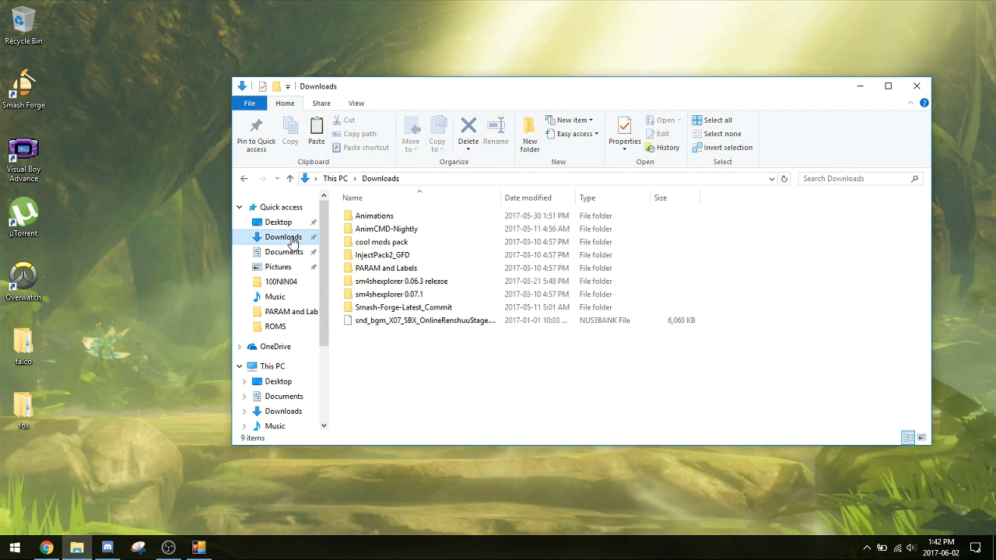
{"action": "double_click", "coordinate": [400, 216]}
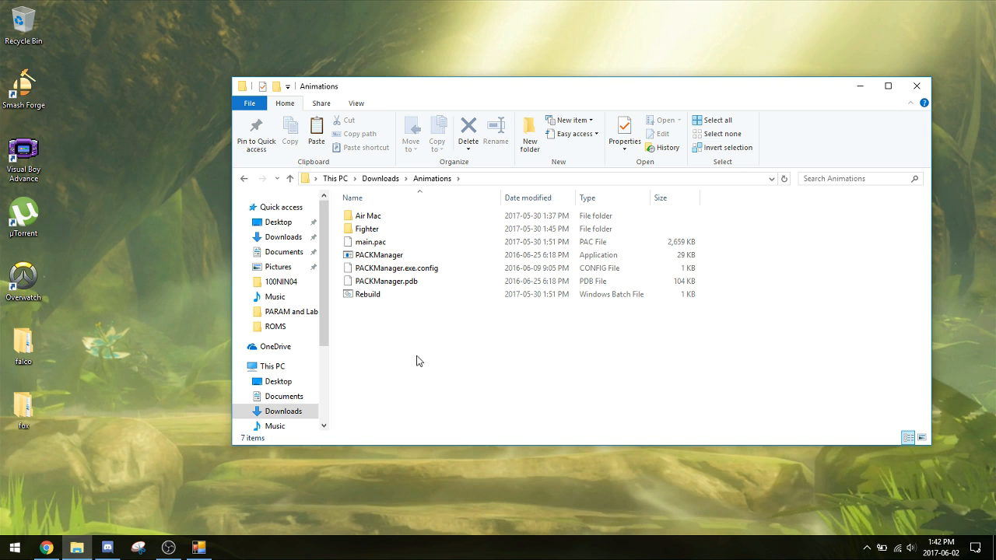
{"action": "left_click", "coordinate": [374, 231]}
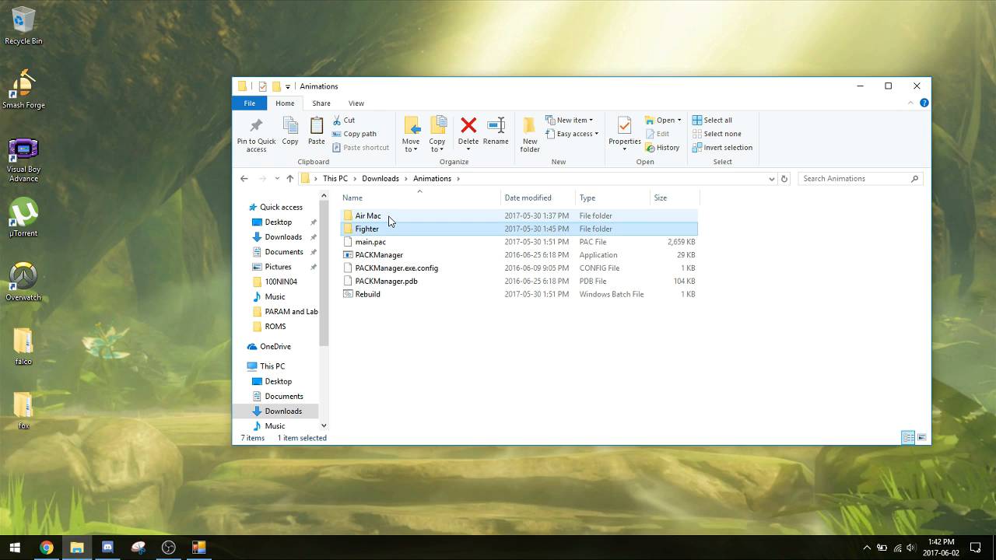
{"action": "left_click", "coordinate": [390, 221], "text": "ctrl"}
{"action": "key", "text": "Delete"}
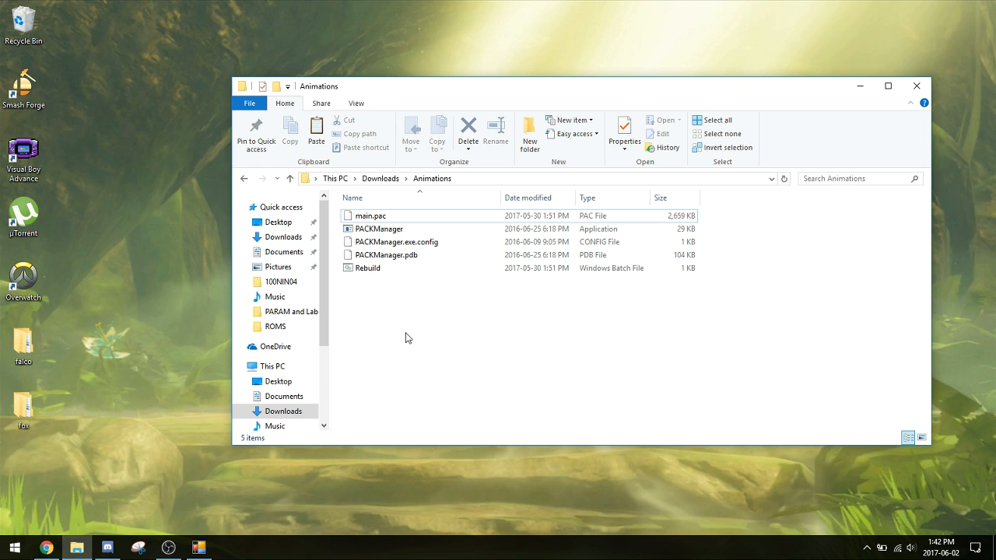
{"action": "left_click", "coordinate": [374, 227]}
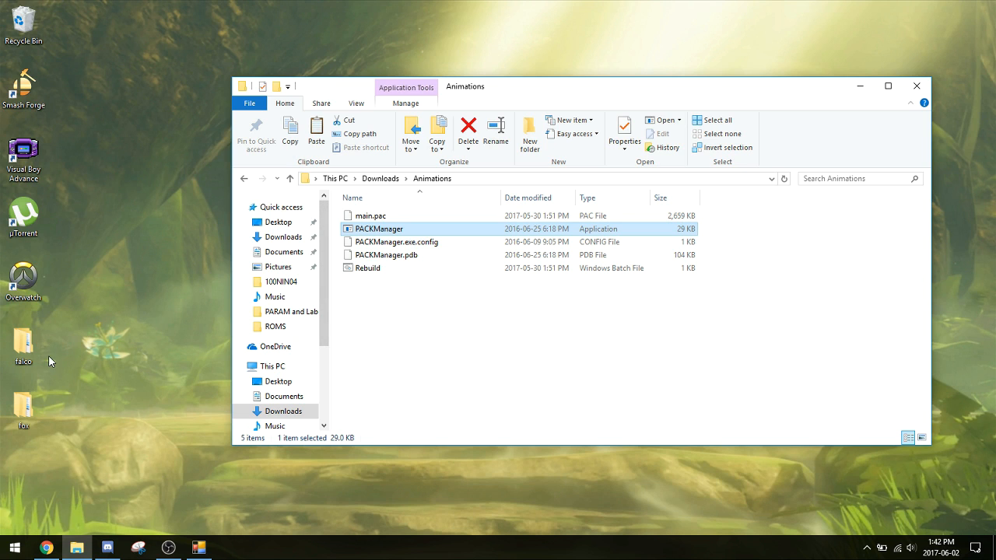
Copy main.pac from the desktop fox folder's motion/body subfolder into the Animations folder, replacing the existing file
{"action": "double_click", "coordinate": [22, 412]}
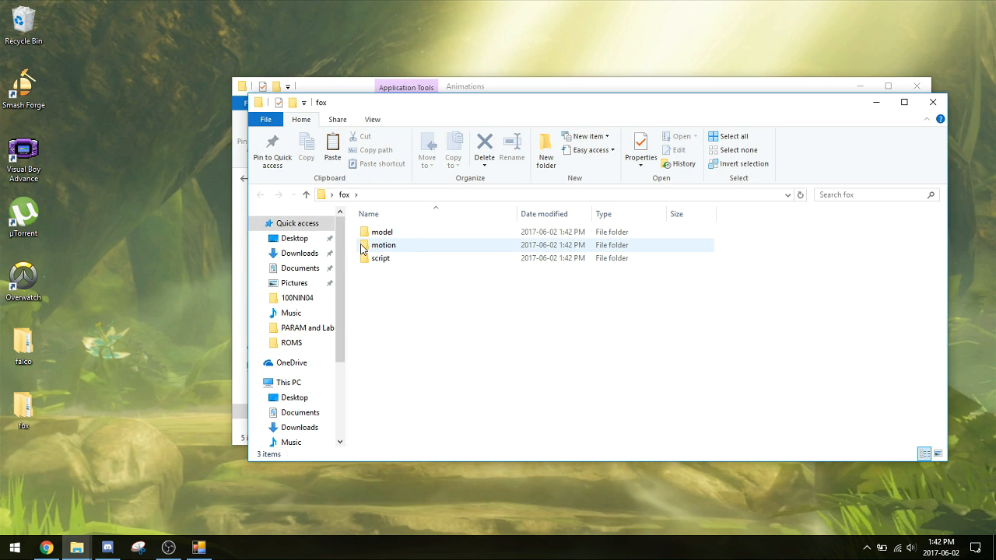
{"action": "double_click", "coordinate": [408, 247]}
{"action": "left_click_drag", "start_coordinate": [449, 110], "coordinate": [563, 147]}
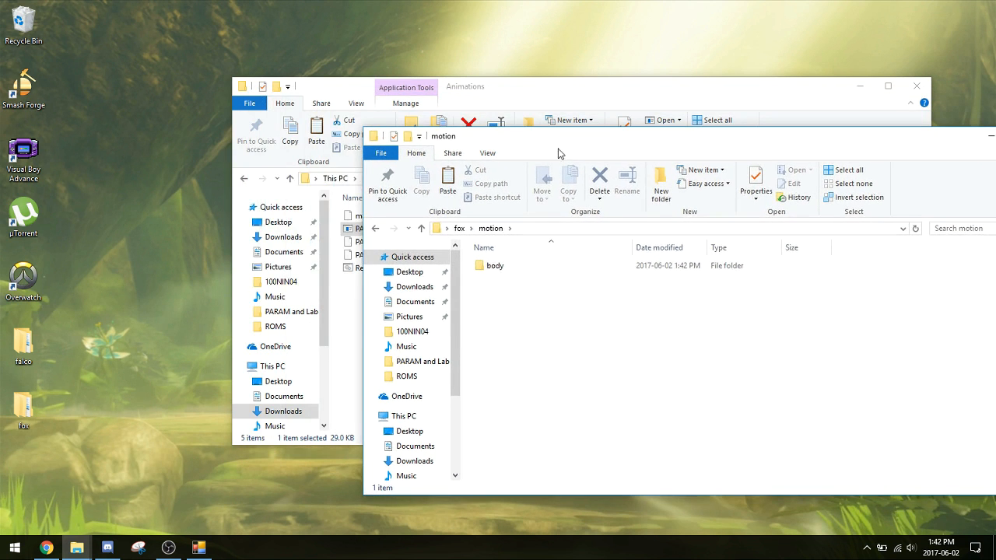
{"action": "double_click", "coordinate": [488, 269]}
{"action": "left_click", "coordinate": [535, 270]}
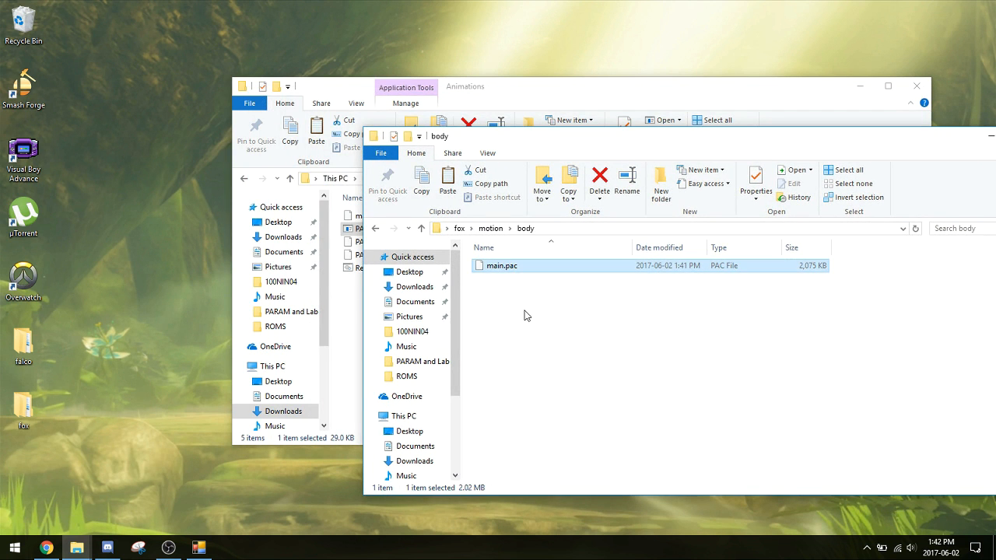
{"action": "key", "text": "ctrl+c"}
{"action": "left_click", "coordinate": [359, 330]}
{"action": "key", "text": "ctrl+v"}
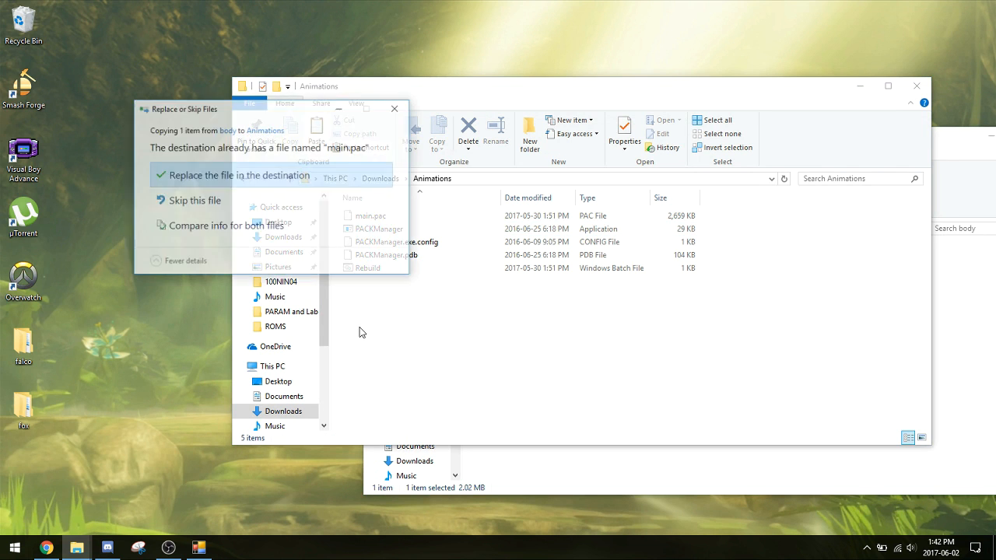
{"action": "left_click", "coordinate": [276, 178]}
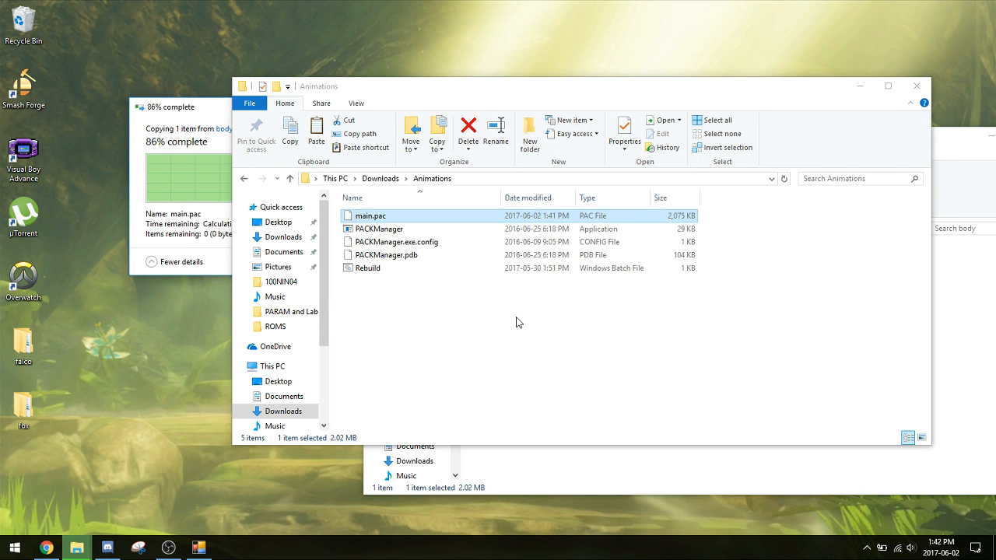
Unpack fox's main.pac in the Animations folder with PACKManager
{"action": "left_click_drag", "start_coordinate": [493, 223], "coordinate": [497, 227]}
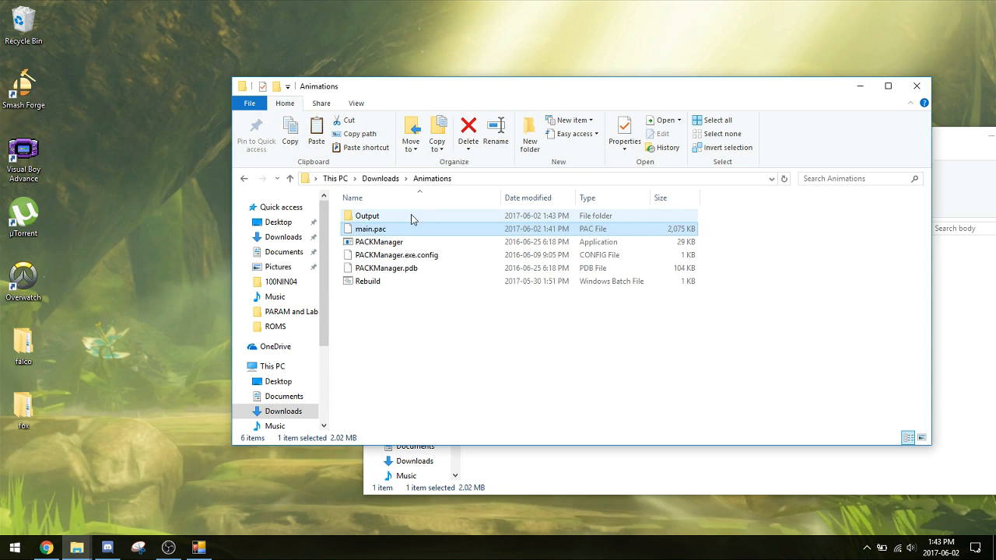
{"action": "left_click", "coordinate": [393, 217]}
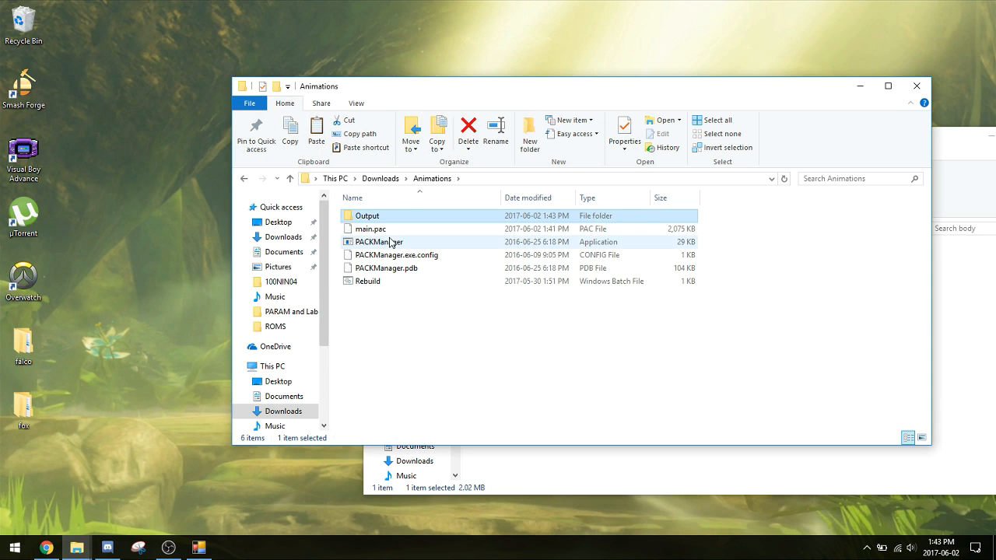
{"action": "right_click", "coordinate": [386, 220]}
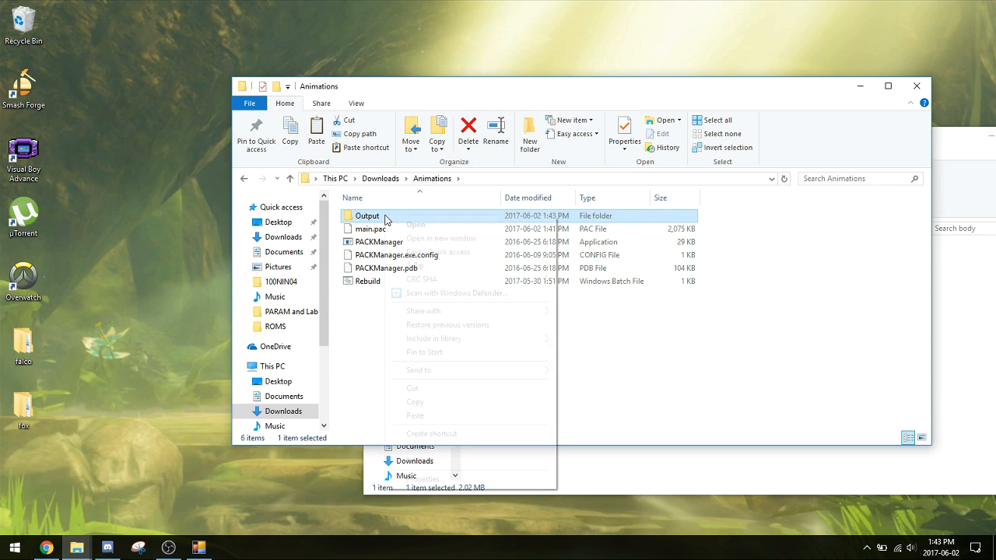
{"action": "left_click", "coordinate": [330, 406]}
Open the Rebuild batch file in Notepad, examine the folder name in its PACKManager command, and close it
{"action": "right_click", "coordinate": [375, 281]}
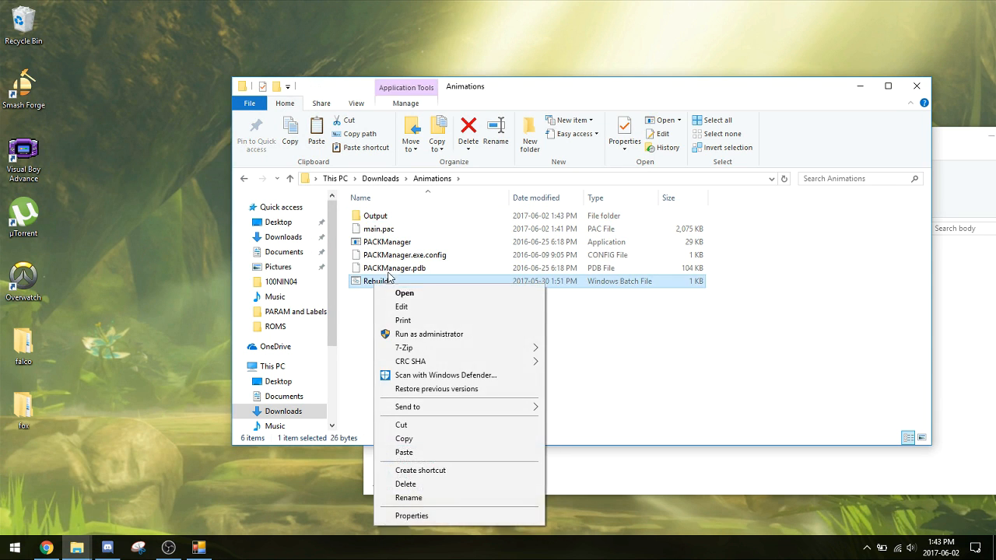
{"action": "left_click", "coordinate": [412, 310]}
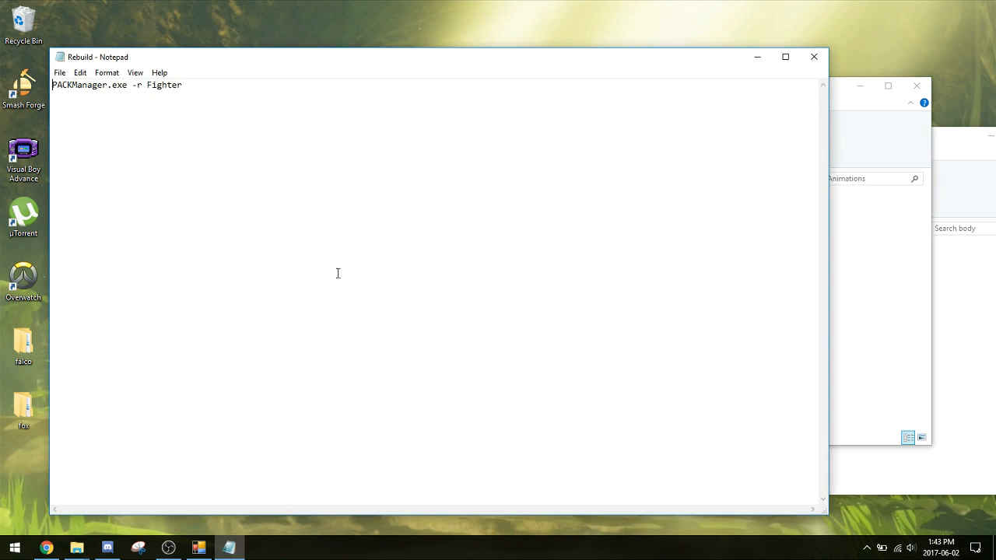
{"action": "double_click", "coordinate": [148, 87]}
{"action": "left_click", "coordinate": [295, 91]}
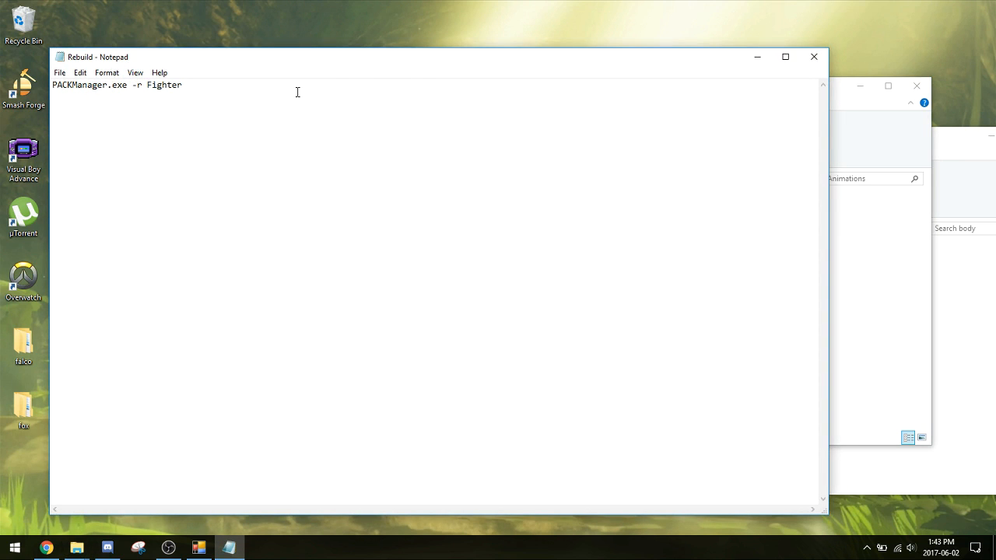
{"action": "double_click", "coordinate": [151, 87]}
{"action": "left_click", "coordinate": [320, 143]}
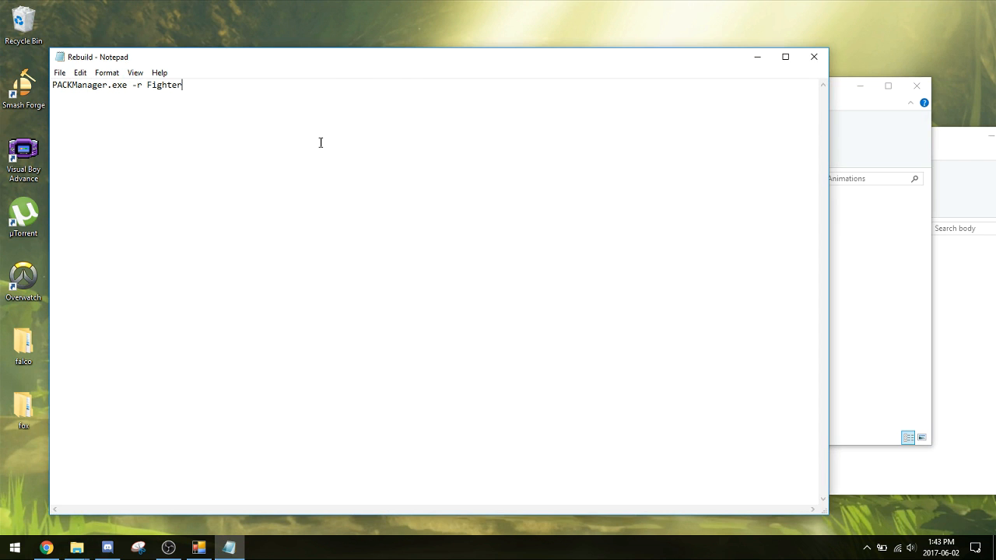
{"action": "left_click", "coordinate": [813, 59]}
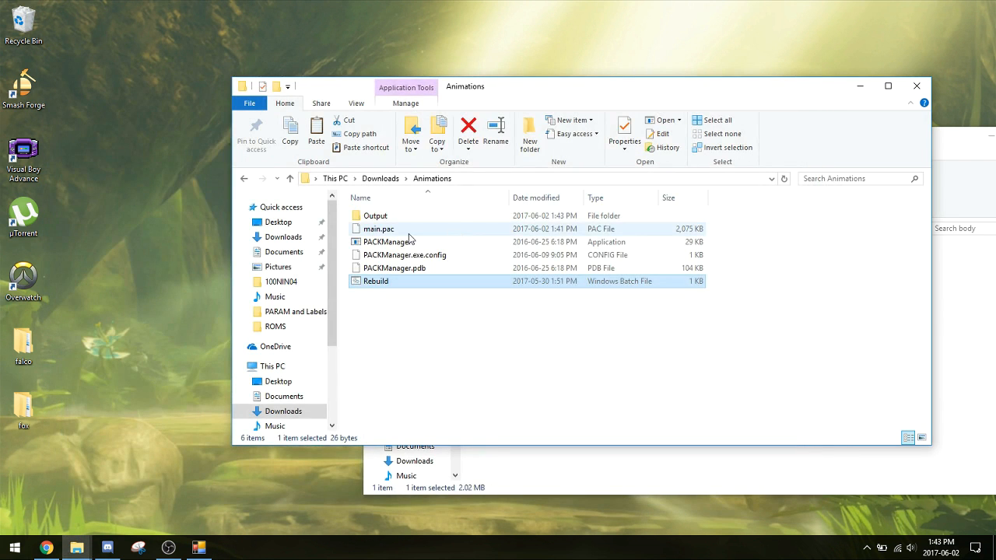
Rename the Output folder holding fox's unpacked animations as Fighter
{"action": "left_click", "coordinate": [403, 218]}
{"action": "right_click", "coordinate": [403, 217]}
{"action": "left_click", "coordinate": [474, 460]}
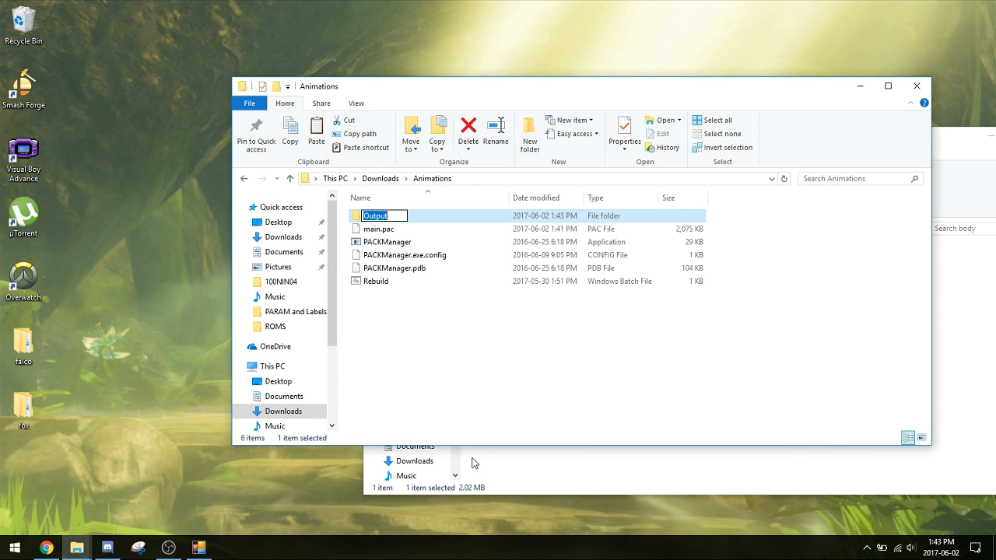
{"action": "type", "text": "Fighter"}
{"action": "key", "text": "Return"}
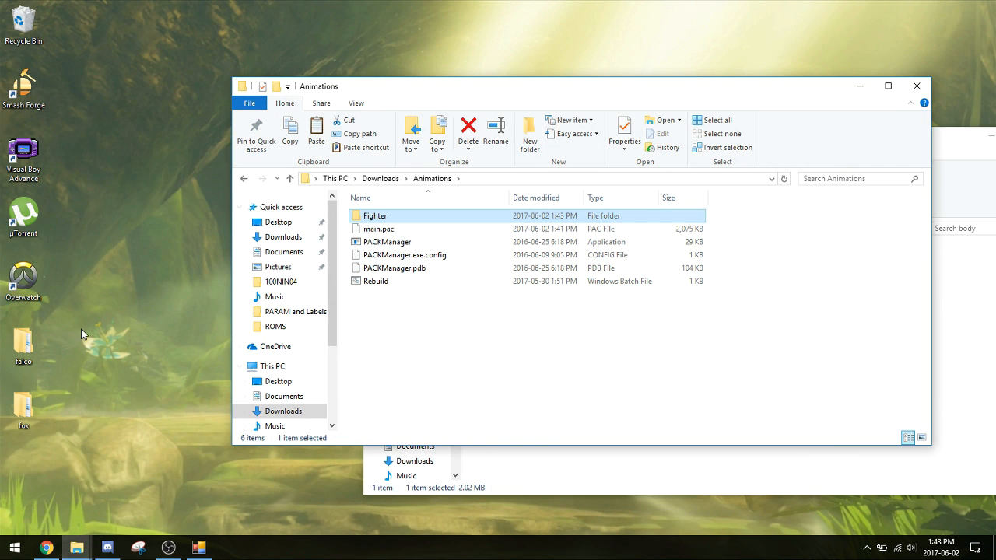
Close fox's body folder window and copy main.pac from falco's motion/body folder into the Animations folder, replacing the existing file
{"action": "double_click", "coordinate": [25, 340]}
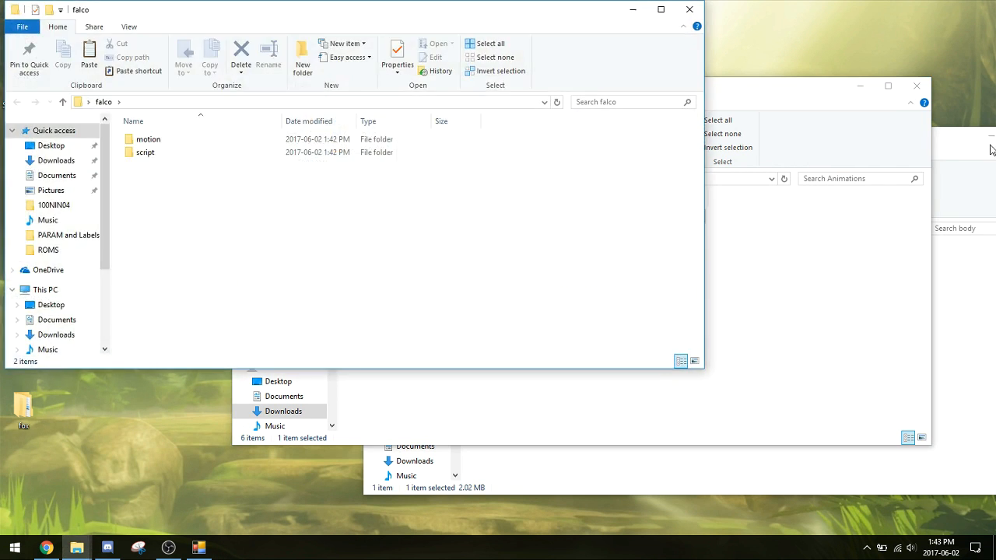
{"action": "left_click", "coordinate": [986, 145]}
{"action": "left_click_drag", "start_coordinate": [907, 141], "coordinate": [797, 156]}
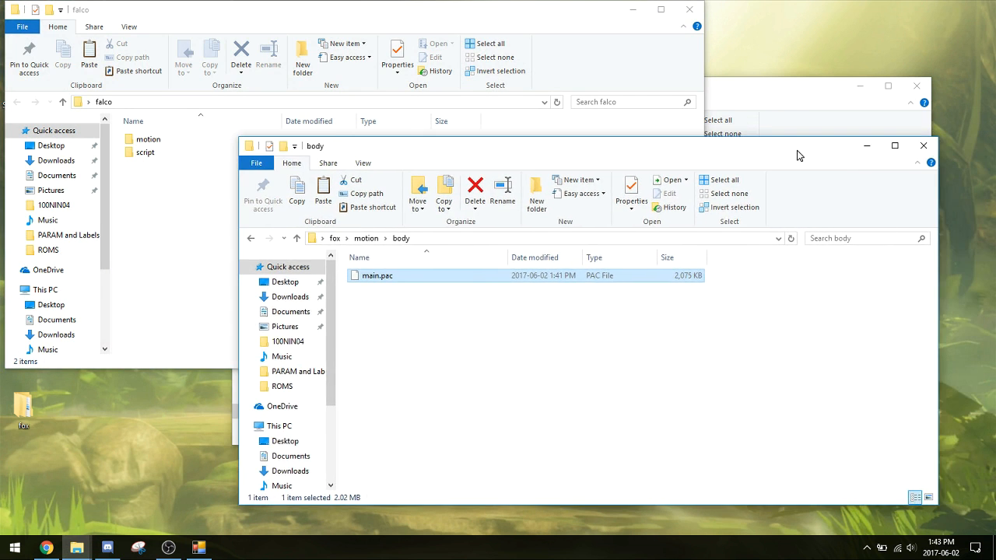
{"action": "left_click", "coordinate": [923, 145]}
{"action": "double_click", "coordinate": [213, 142]}
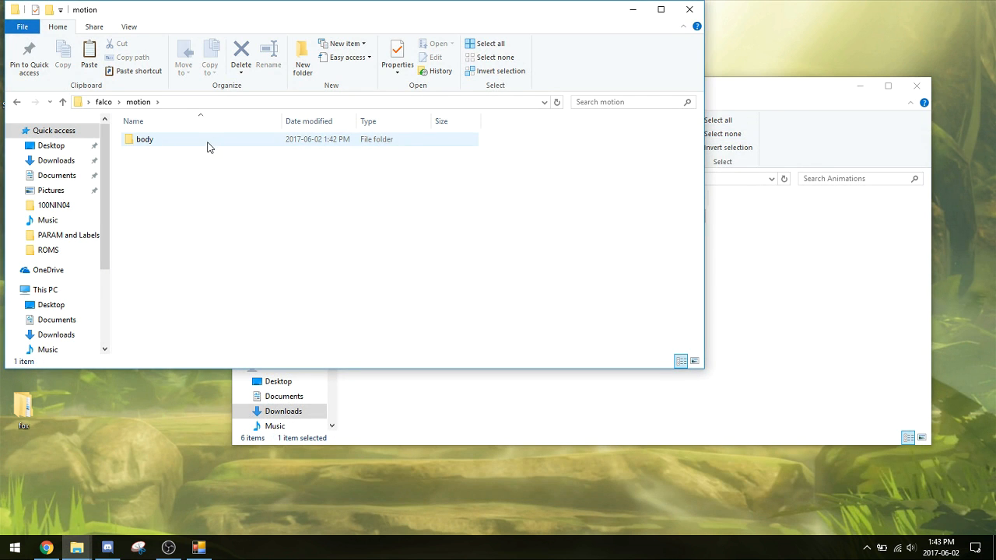
{"action": "double_click", "coordinate": [207, 145]}
{"action": "left_click", "coordinate": [210, 142]}
{"action": "left_click", "coordinate": [809, 337]}
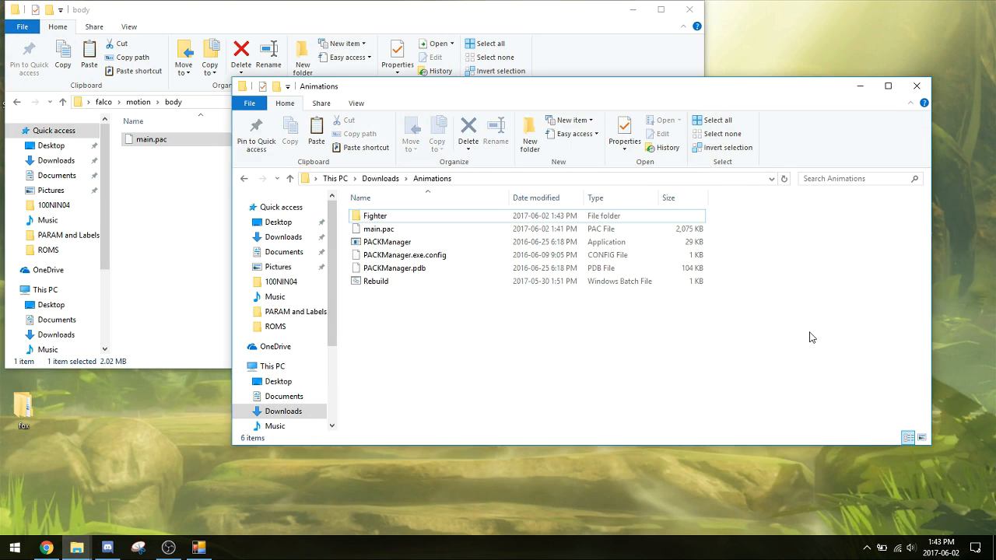
{"action": "key", "text": "ctrl+v"}
{"action": "left_click", "coordinate": [479, 177]}
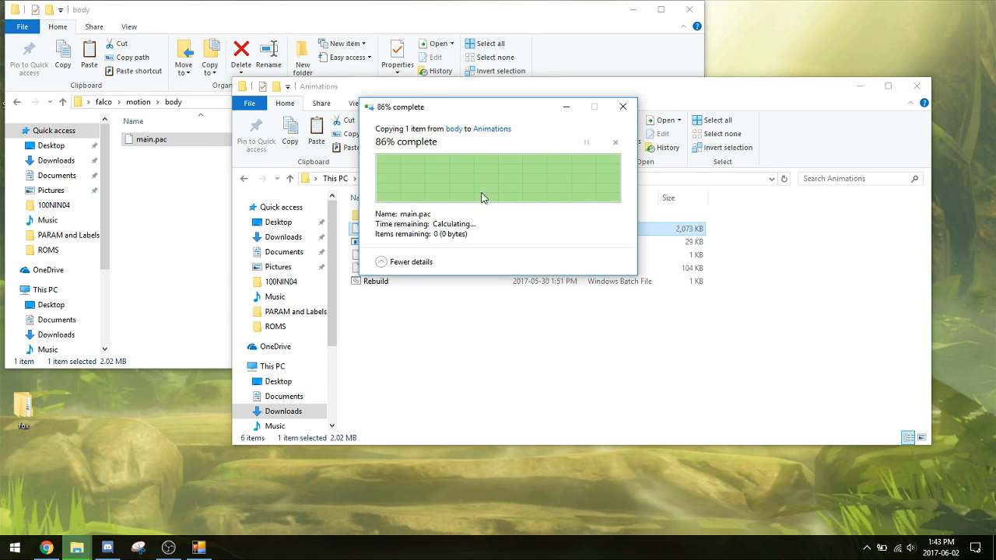
Unpack falco's main.pac with PACKManager and delete main.pac from the Animations folder
{"action": "left_click_drag", "start_coordinate": [397, 230], "coordinate": [399, 242]}
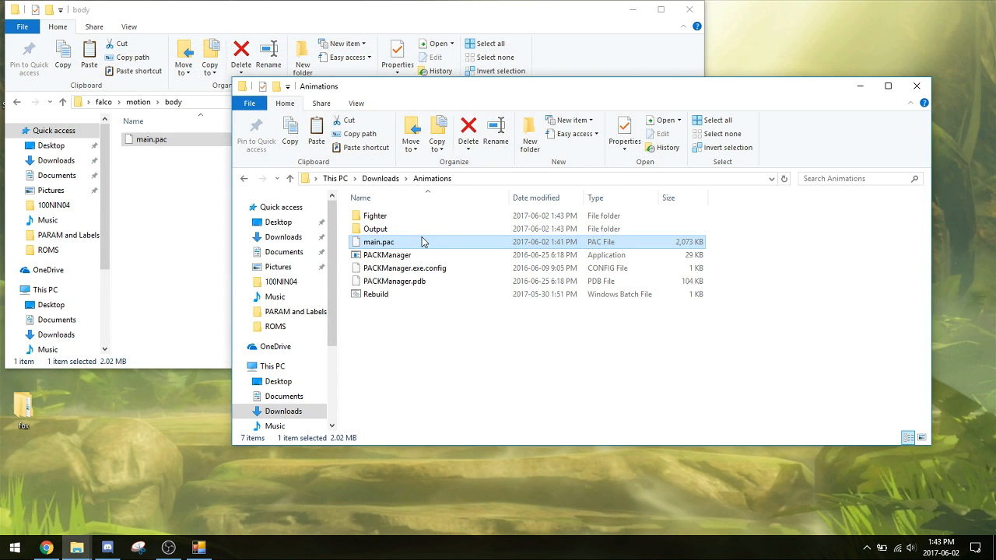
{"action": "left_click", "coordinate": [415, 223]}
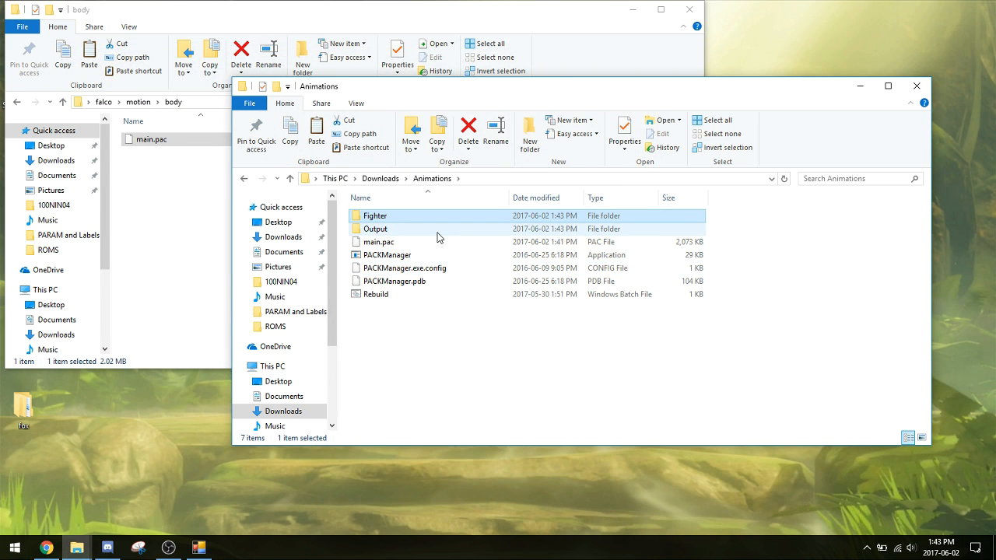
{"action": "left_click", "coordinate": [415, 245]}
{"action": "key", "text": "Delete"}
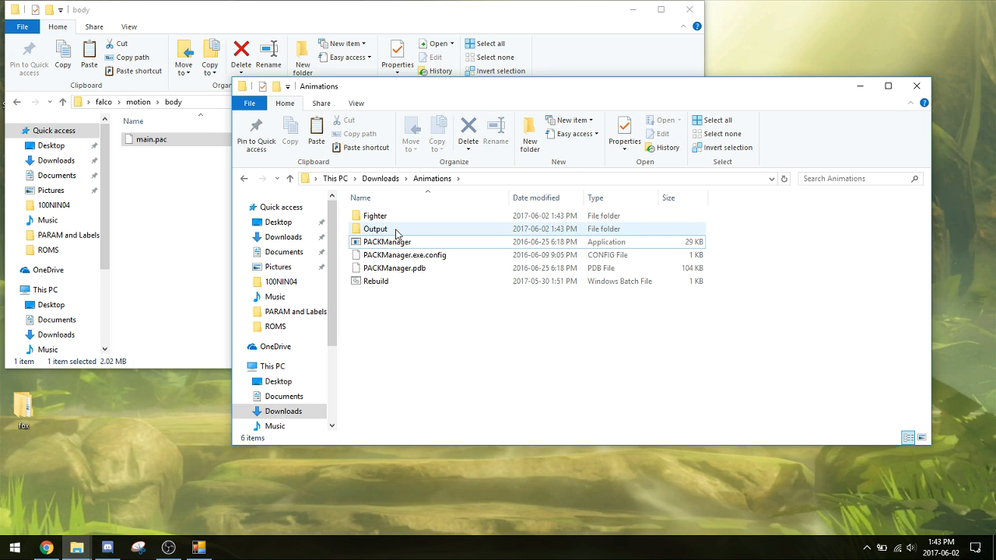
Rename the new Output folder in Animations as Falco
{"action": "right_click", "coordinate": [394, 231]}
{"action": "left_click", "coordinate": [437, 471]}
{"action": "type", "text": "F"}
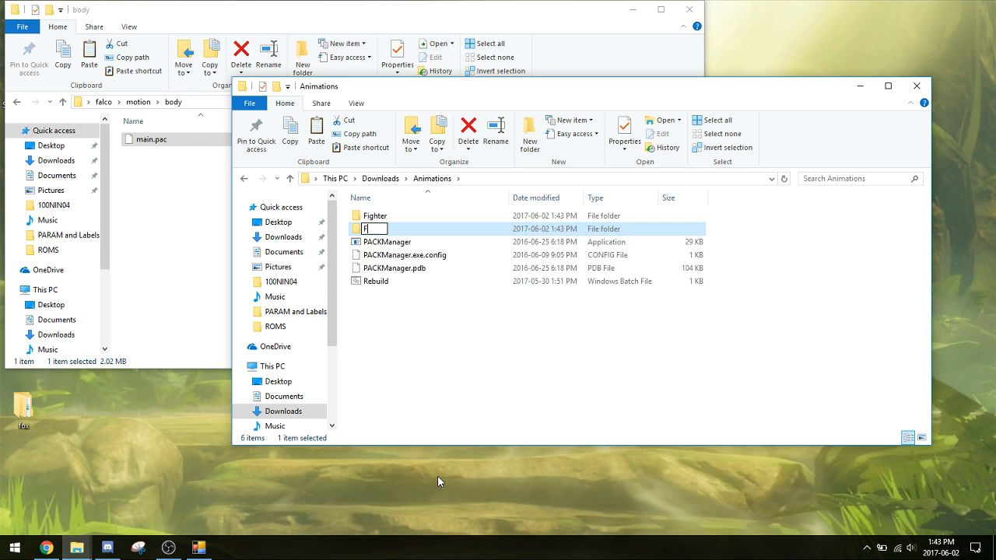
{"action": "type", "text": "alco"}
{"action": "key", "text": "Return"}
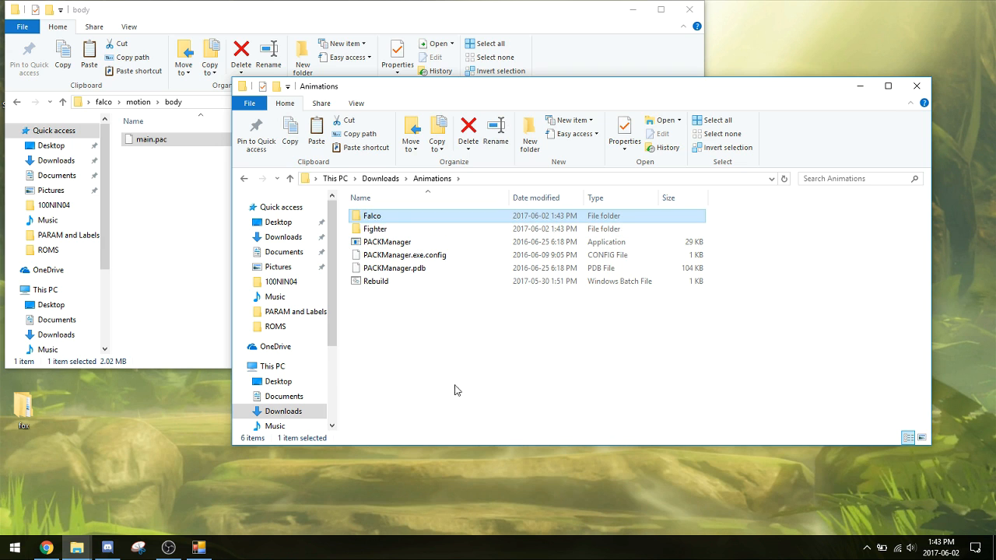
Open the Falco folder and examine the C00 attack animation files, from Attack11 through Attack100, AttackDash and AttackEnd
{"action": "double_click", "coordinate": [426, 221]}
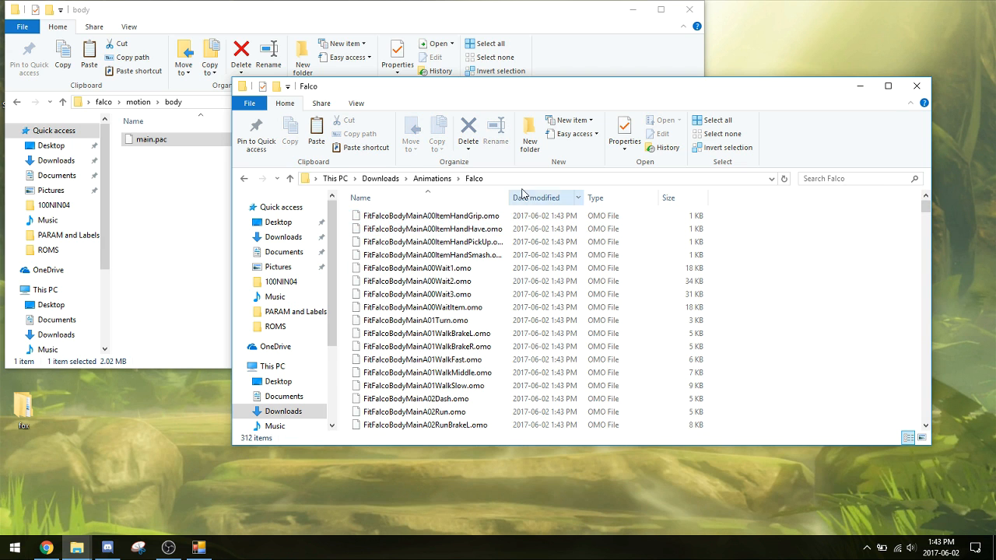
{"action": "left_click_drag", "start_coordinate": [508, 198], "coordinate": [525, 199]}
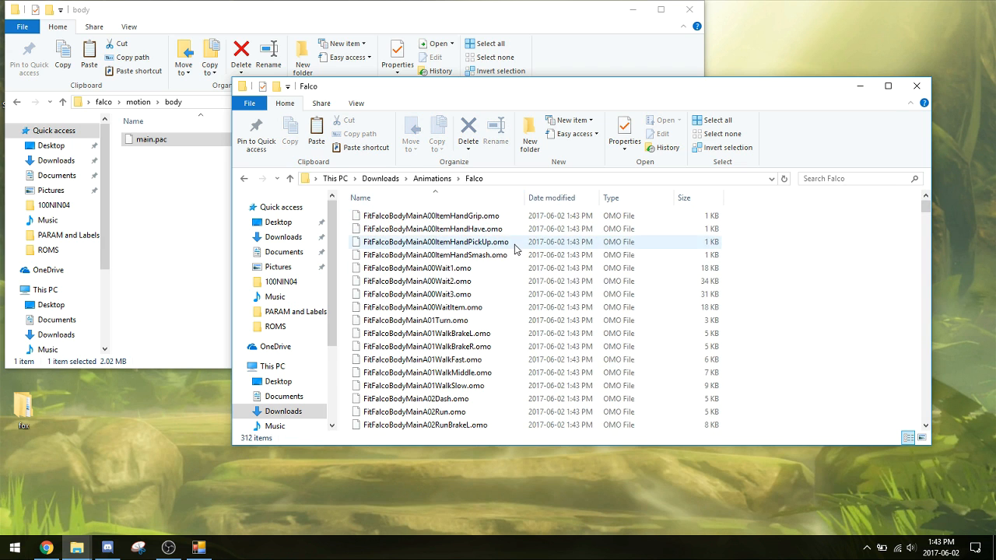
{"action": "scroll", "coordinate": [516, 245], "scroll_direction": "down", "scroll_amount": 4}
{"action": "scroll", "coordinate": [515, 246], "scroll_direction": "down", "scroll_amount": 6}
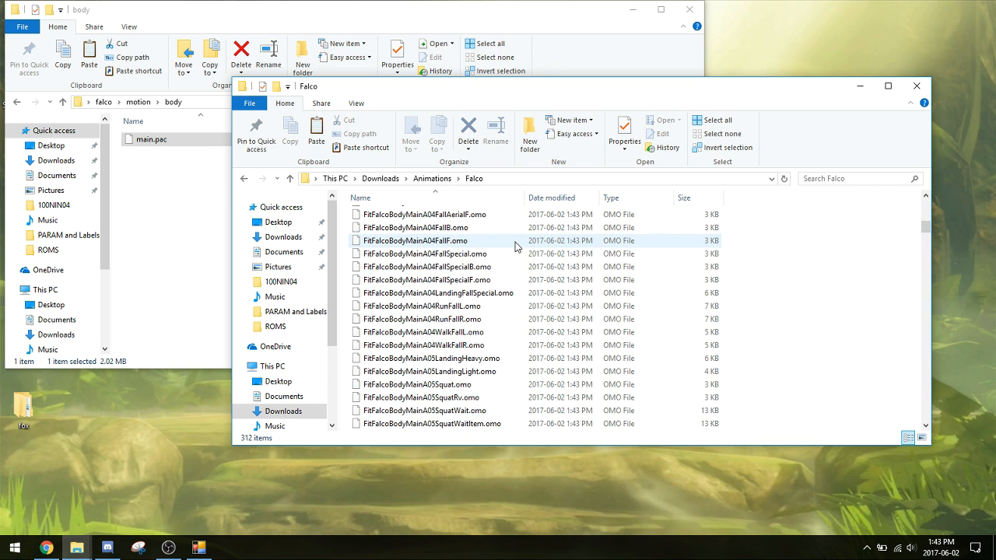
{"action": "scroll", "coordinate": [514, 246], "scroll_direction": "down", "scroll_amount": 6}
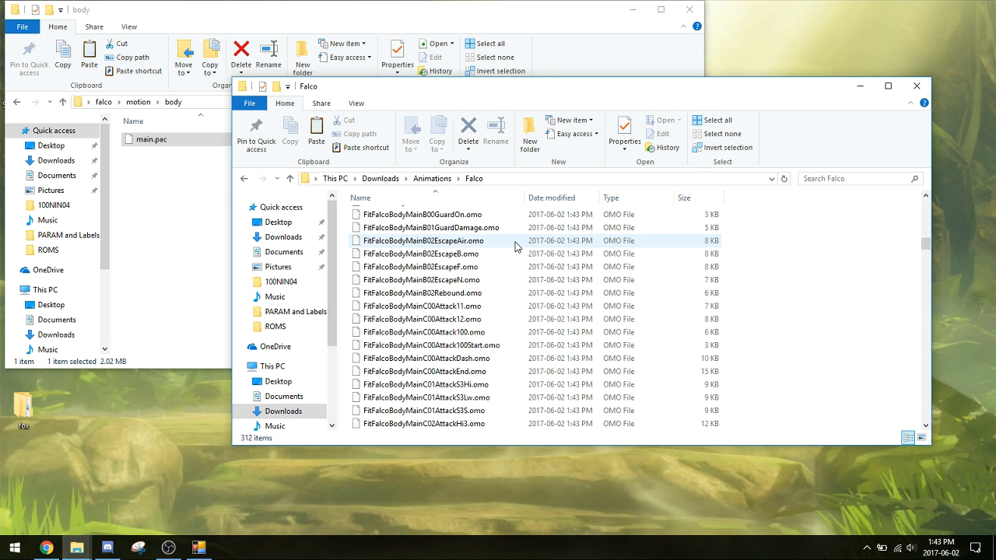
{"action": "left_click", "coordinate": [497, 307]}
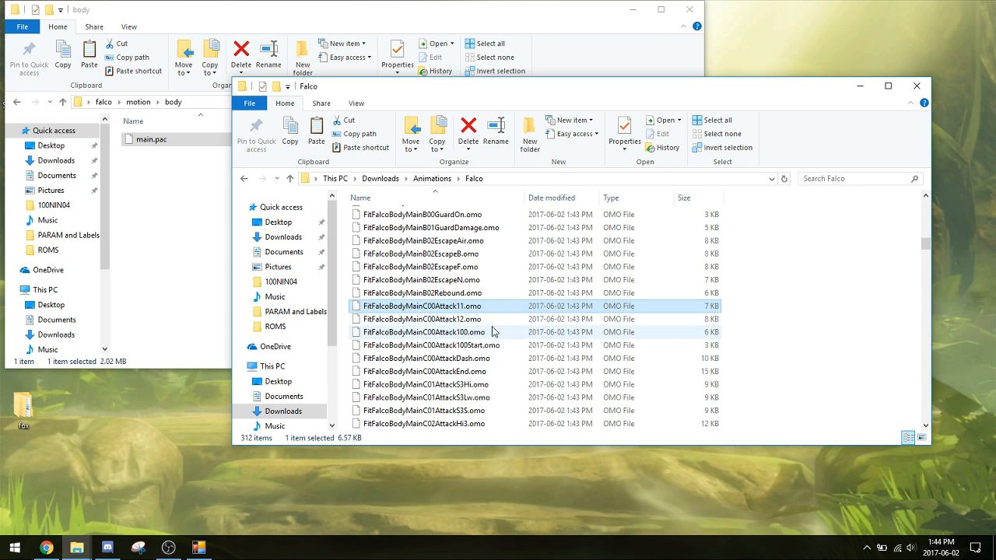
{"action": "left_click", "coordinate": [491, 320]}
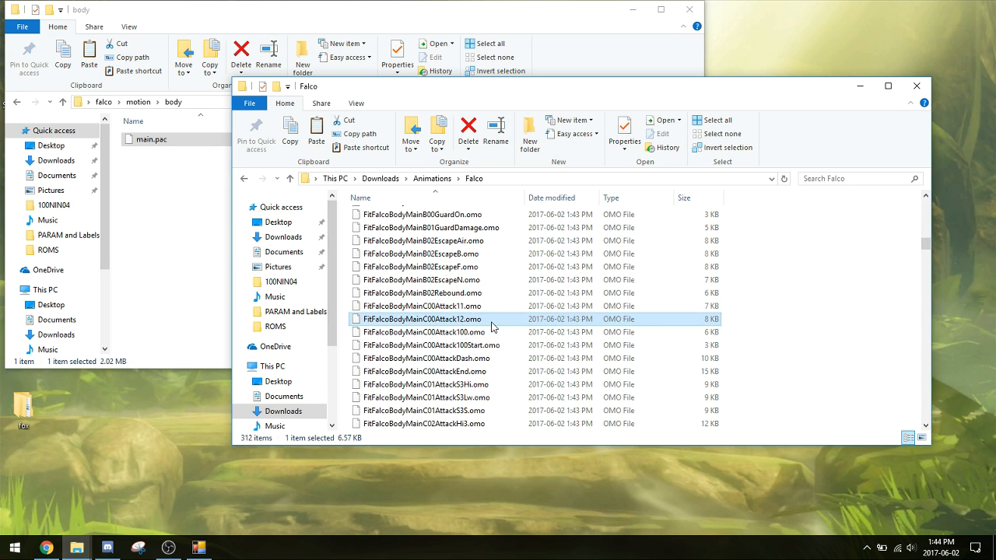
{"action": "left_click", "coordinate": [491, 332]}
{"action": "left_click", "coordinate": [490, 348]}
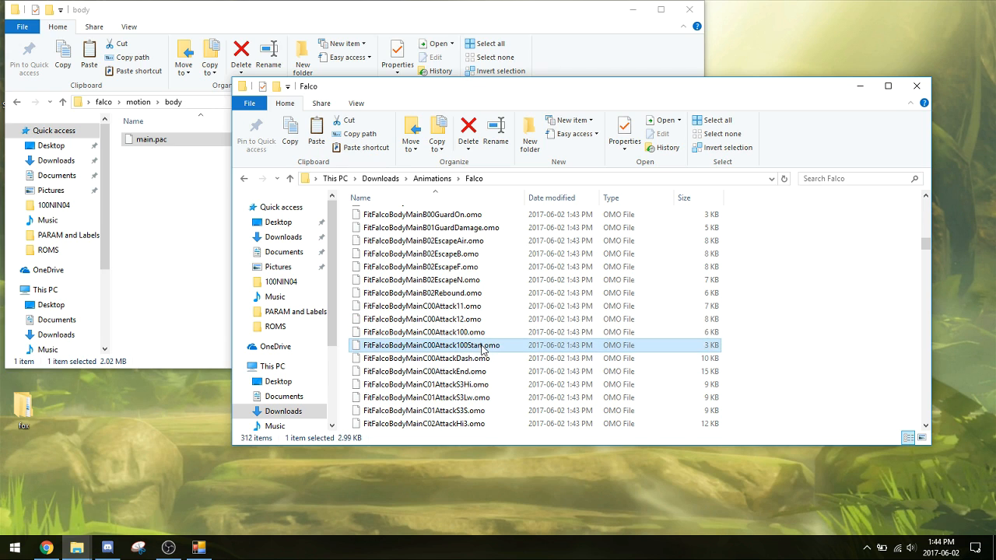
{"action": "left_click", "coordinate": [487, 333]}
{"action": "left_click", "coordinate": [482, 347]}
{"action": "scroll", "coordinate": [482, 348], "scroll_direction": "down", "scroll_amount": 1}
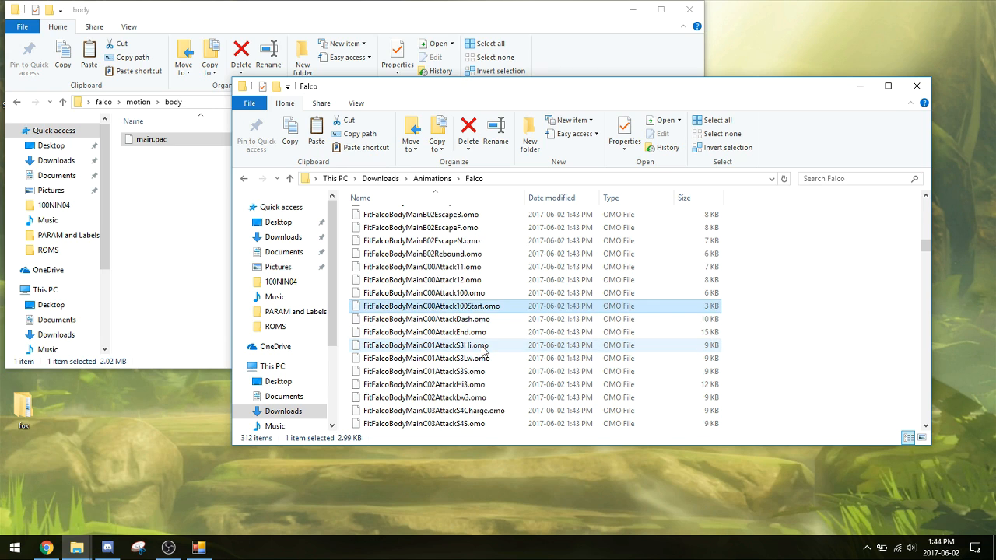
{"action": "left_click", "coordinate": [486, 320]}
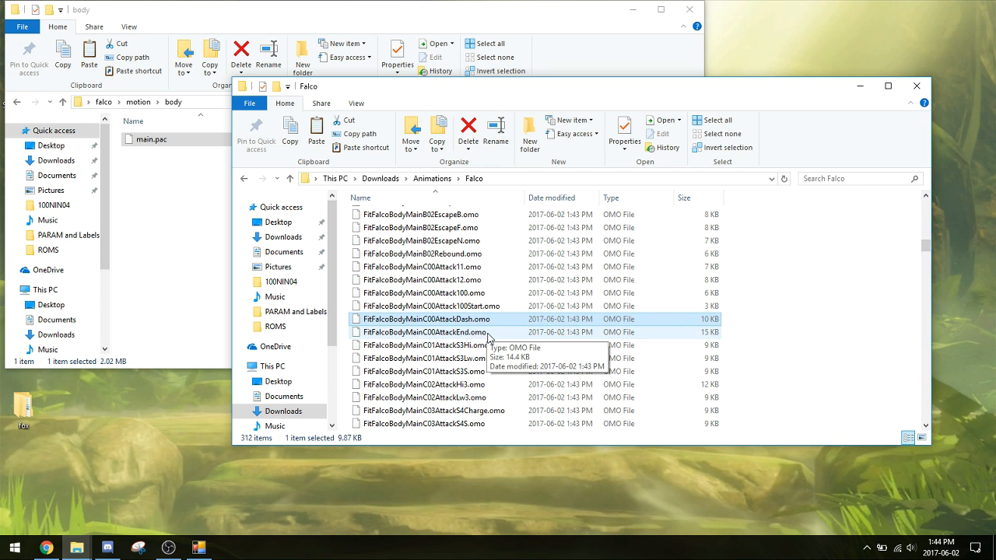
{"action": "left_click", "coordinate": [488, 333]}
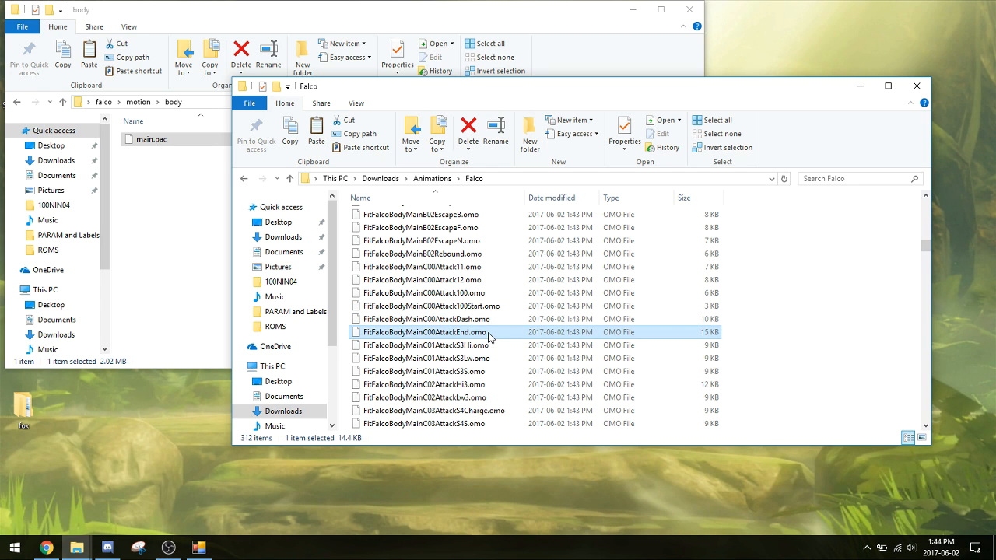
{"action": "scroll", "coordinate": [488, 335], "scroll_direction": "down", "scroll_amount": 1}
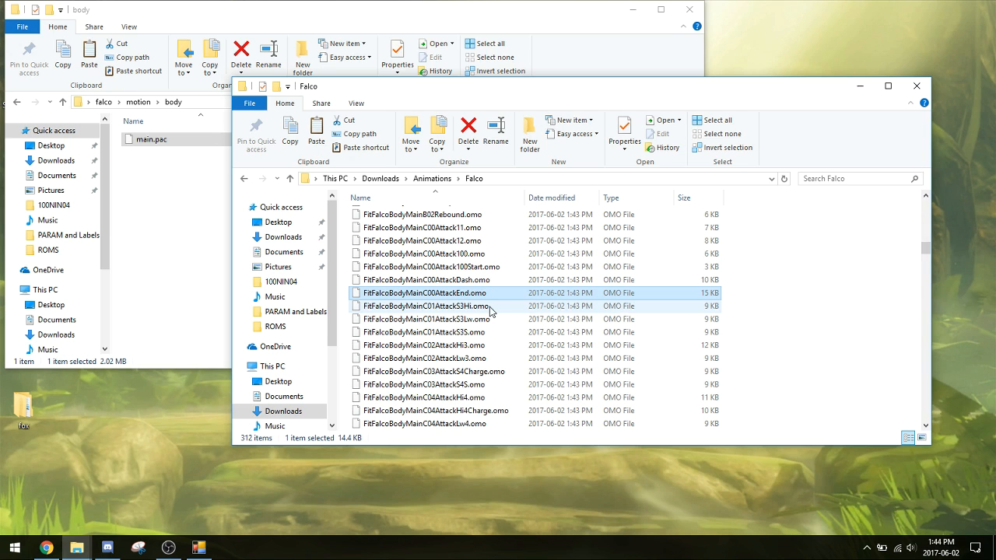
Examine falco's tilt attack animation files: the C01 AttackS3 variants, C02AttackHi3 and C02AttackLw3
{"action": "left_click", "coordinate": [465, 311]}
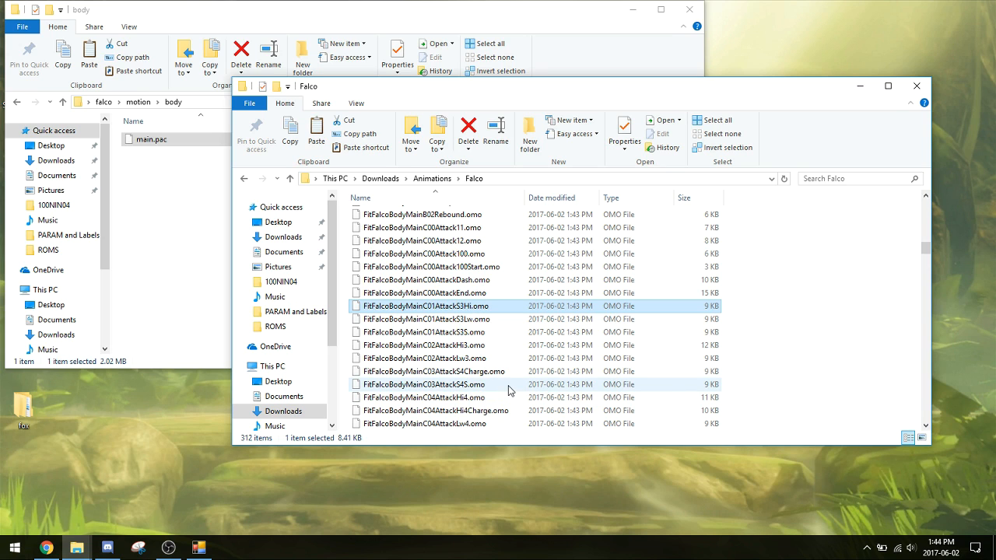
{"action": "left_click", "coordinate": [466, 319]}
{"action": "left_click", "coordinate": [485, 332]}
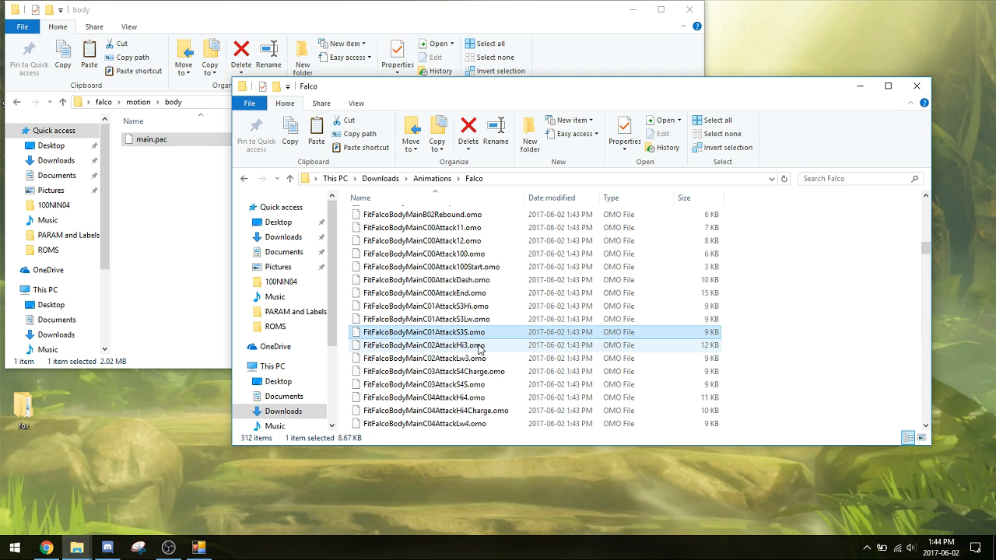
{"action": "left_click", "coordinate": [477, 346]}
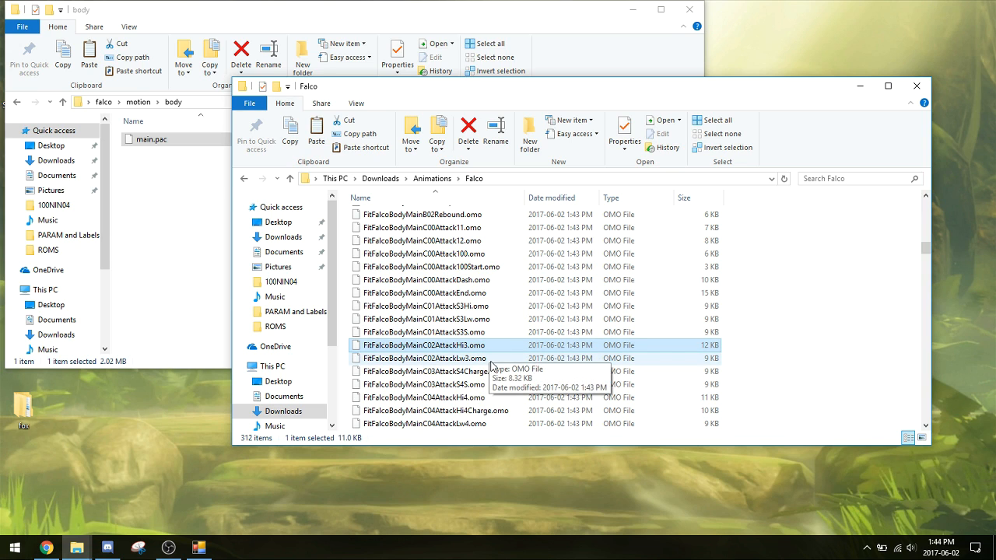
{"action": "left_click", "coordinate": [502, 358]}
{"action": "scroll", "coordinate": [513, 350], "scroll_direction": "down", "scroll_amount": 1}
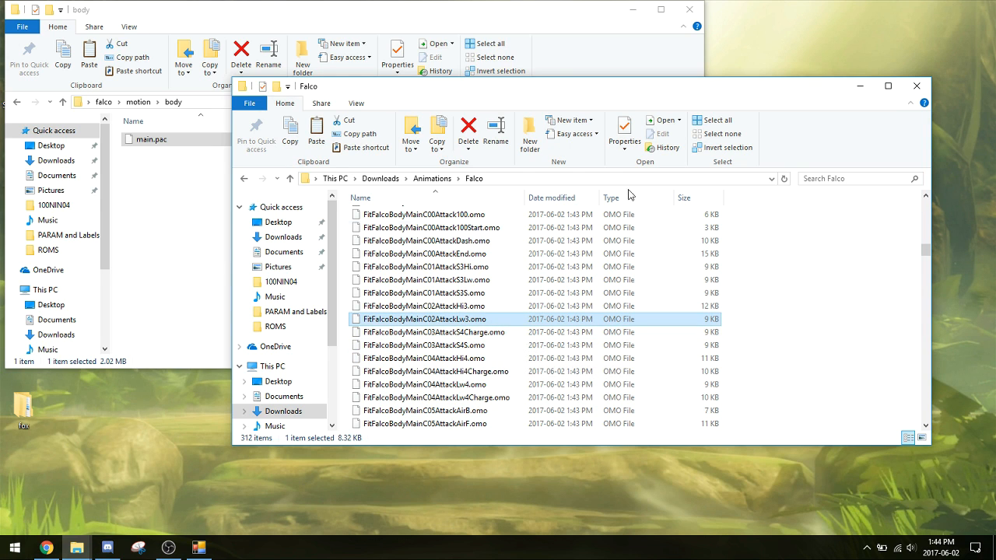
{"action": "scroll", "coordinate": [496, 364], "scroll_direction": "down", "scroll_amount": 1}
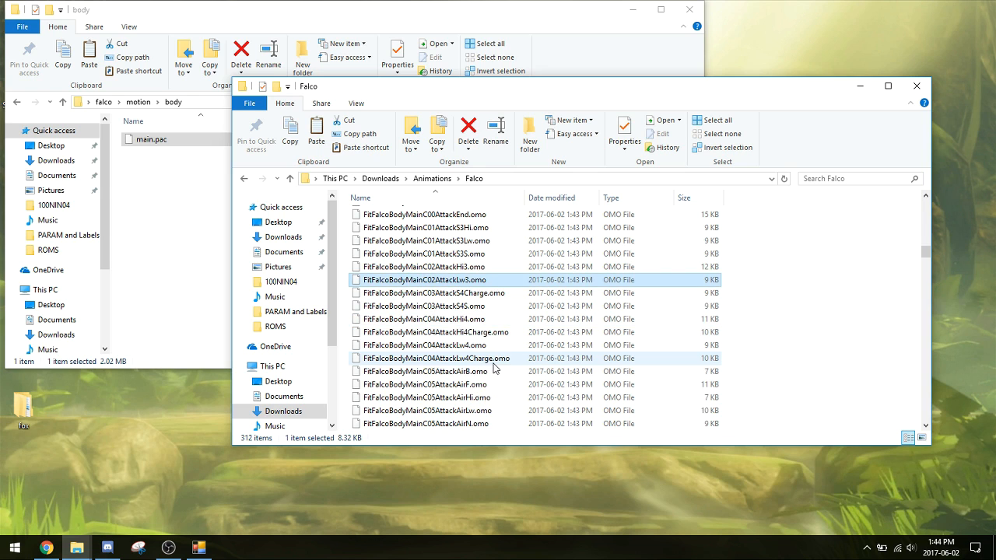
Examine falco's smash attack files (C03AttackS4, C04AttackHi4) and the C05 aerial attack and landing animation files
{"action": "left_click", "coordinate": [500, 295]}
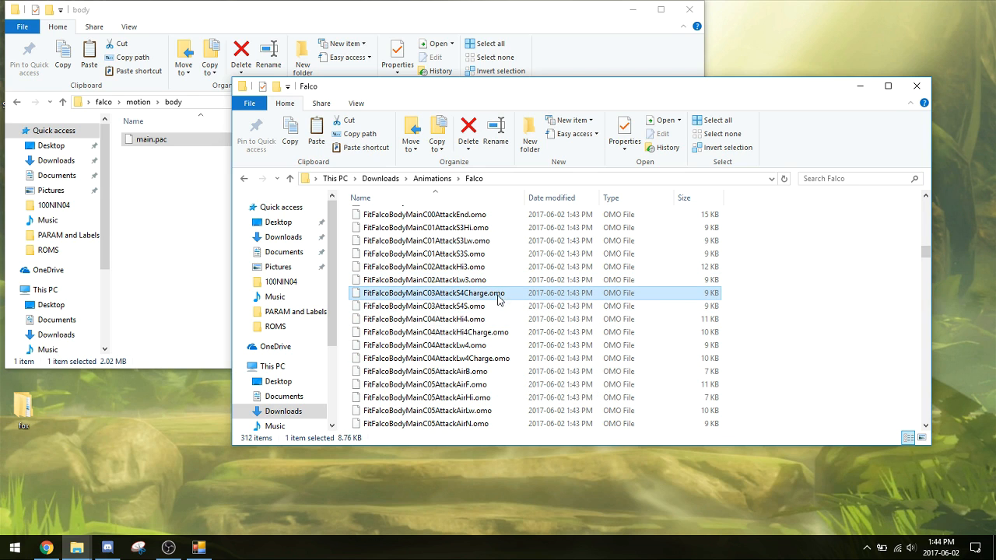
{"action": "left_click", "coordinate": [492, 312]}
{"action": "left_click", "coordinate": [492, 293]}
{"action": "left_click", "coordinate": [489, 308]}
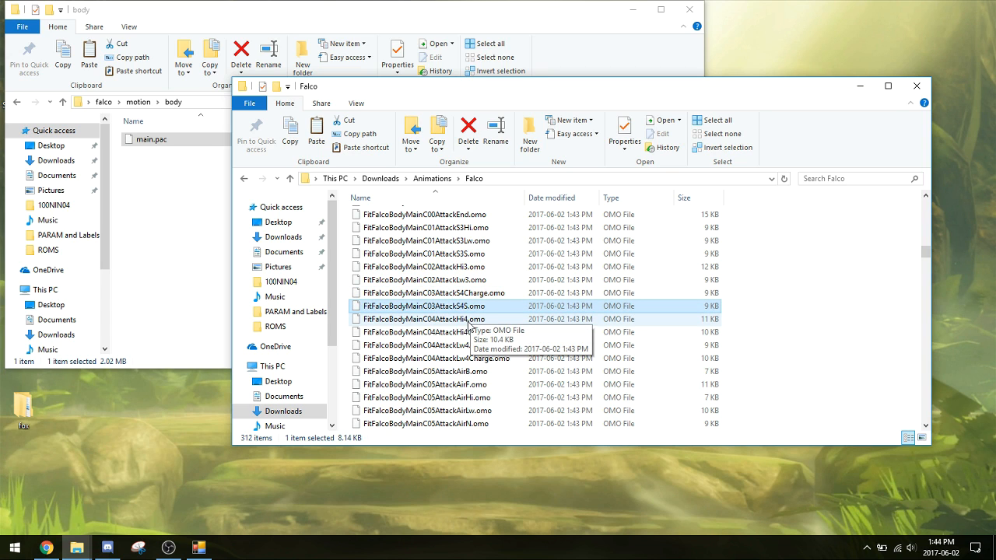
{"action": "left_click", "coordinate": [468, 320]}
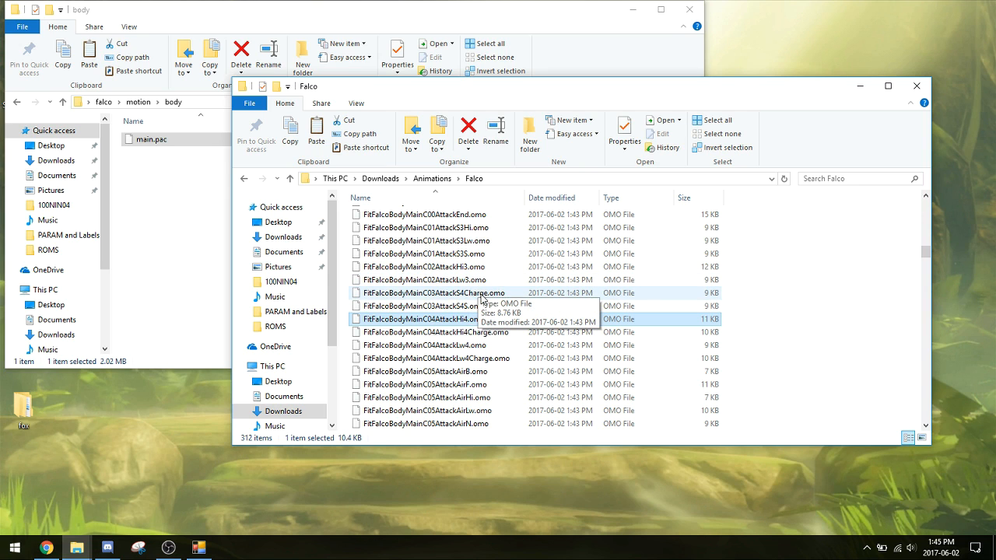
{"action": "scroll", "coordinate": [482, 299], "scroll_direction": "down", "scroll_amount": 1}
{"action": "left_click", "coordinate": [478, 333]}
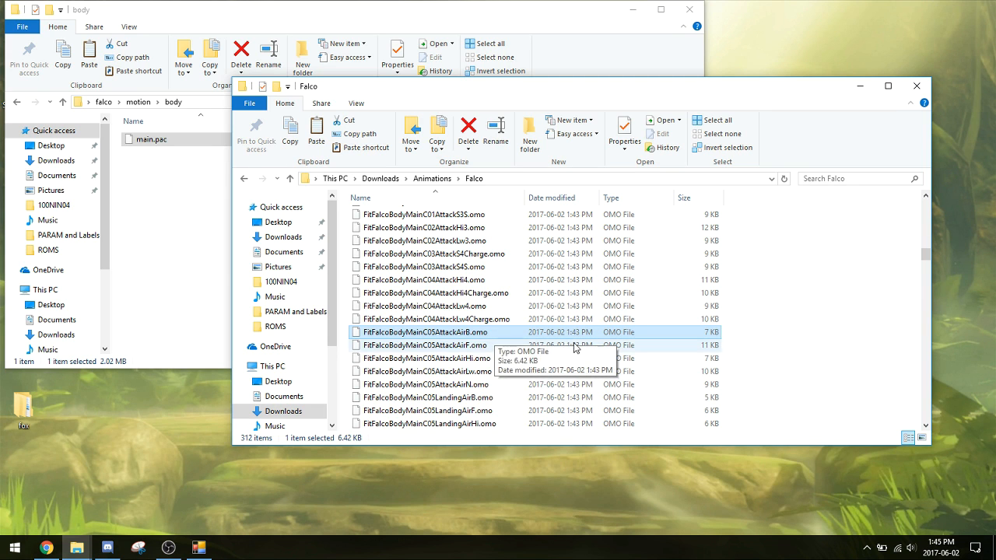
{"action": "scroll", "coordinate": [552, 375], "scroll_direction": "down", "scroll_amount": 1}
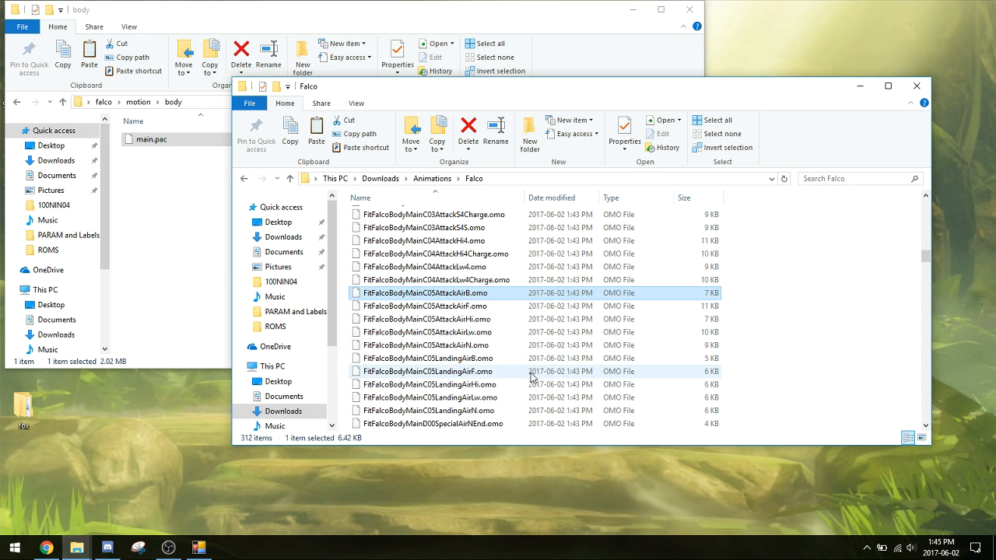
{"action": "left_click", "coordinate": [471, 359]}
{"action": "scroll", "coordinate": [507, 347], "scroll_direction": "up", "scroll_amount": 4}
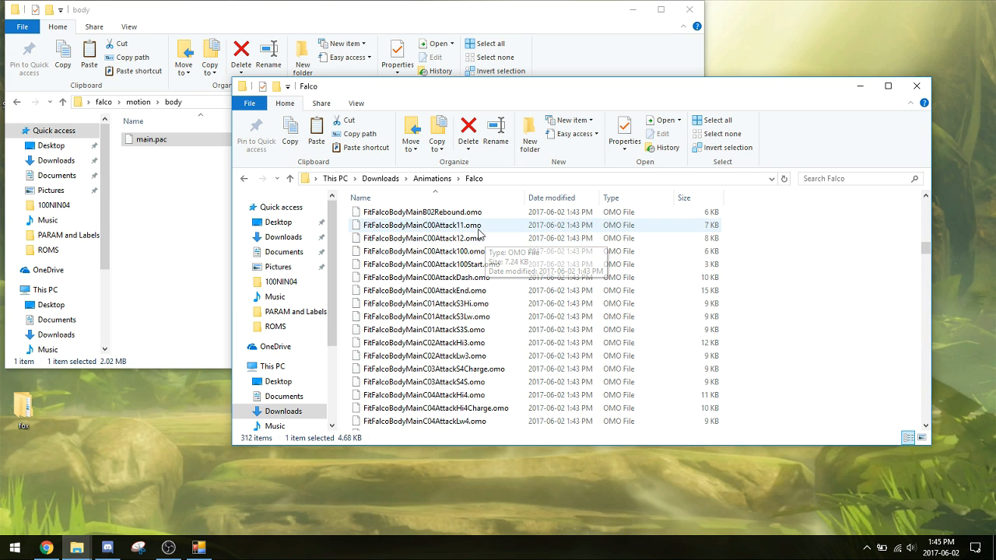
Move FitFalcoBodyMainC03AttackS4Charge.omo and FitFalcoBodyMainC03AttackS4S.omo from the Falco folder to the Animations folder
{"action": "scroll", "coordinate": [488, 336], "scroll_direction": "down", "scroll_amount": 1}
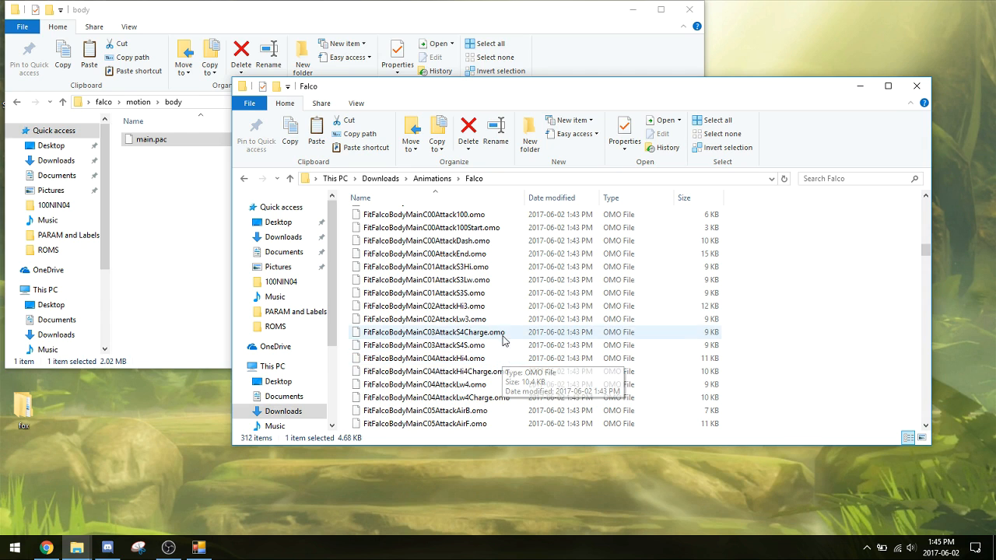
{"action": "left_click", "coordinate": [505, 332]}
{"action": "left_click", "coordinate": [504, 347], "text": "ctrl"}
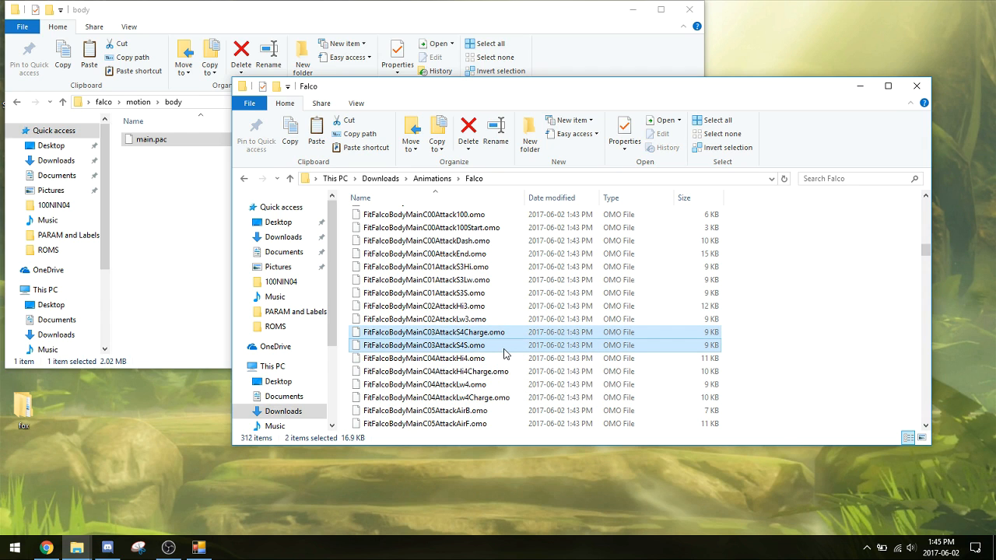
{"action": "key", "text": "ctrl+x"}
{"action": "left_click", "coordinate": [432, 178]}
{"action": "key", "text": "ctrl+v"}
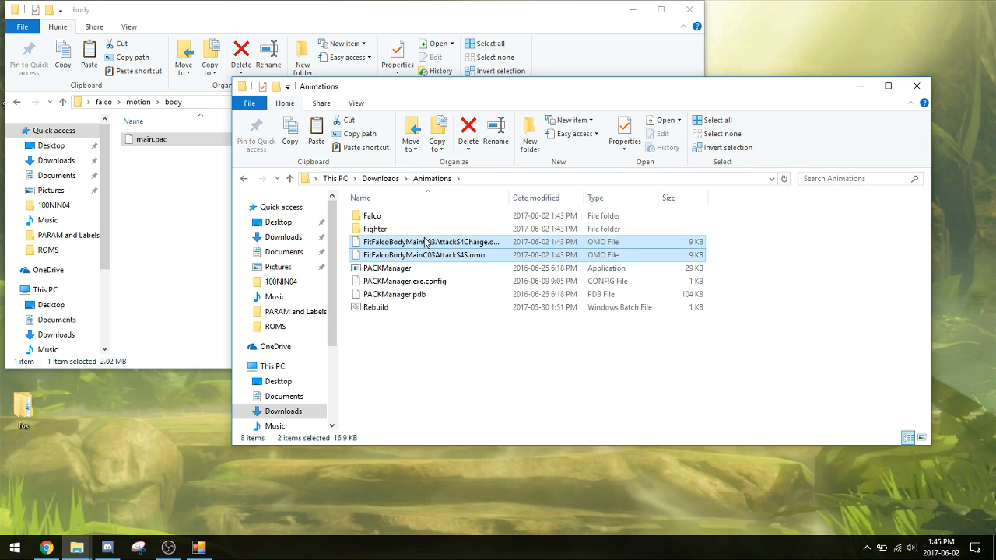
Rename FitFalcoBodyMainC03AttackS4Charge.omo as FitFoxBodyMainC03AttackS4Charge.omo
{"action": "left_click", "coordinate": [426, 242]}
{"action": "right_click", "coordinate": [423, 241]}
{"action": "left_click", "coordinate": [467, 399]}
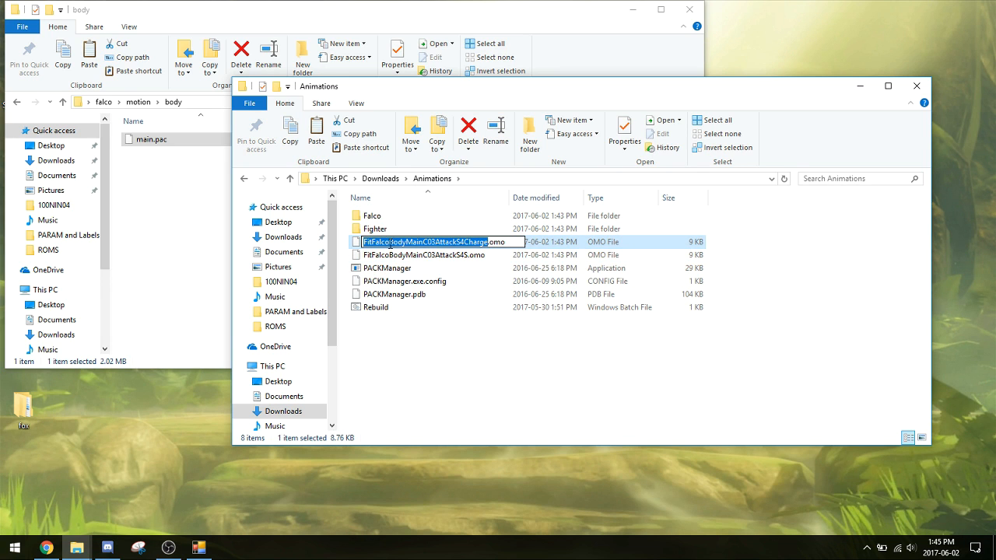
{"action": "left_click", "coordinate": [388, 242]}
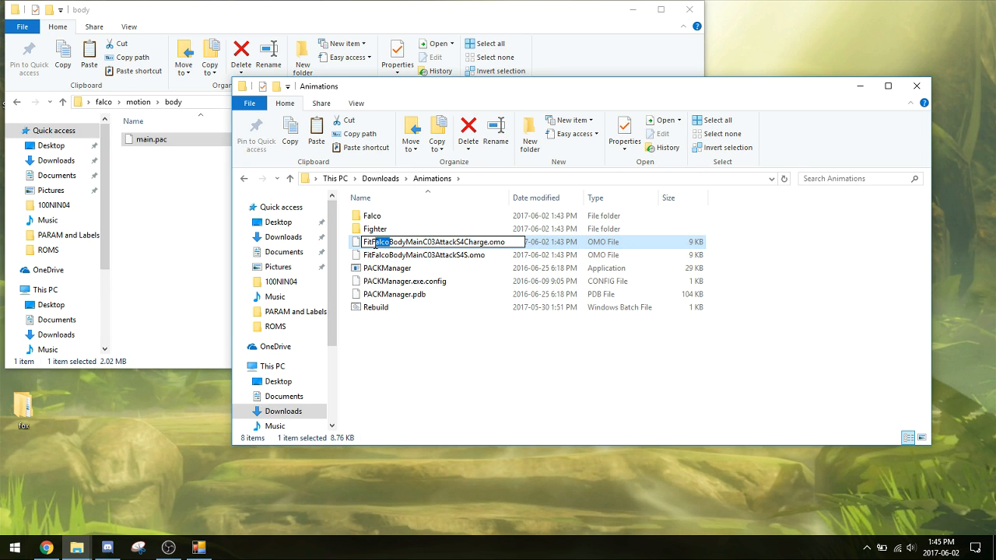
{"action": "type", "text": "ox"}
{"action": "key", "text": "Return"}
Rename FitFalcoBodyMainC03AttackS4S.omo as FitFoxBodyMainC03AttackS4S.omo
{"action": "right_click", "coordinate": [373, 247]}
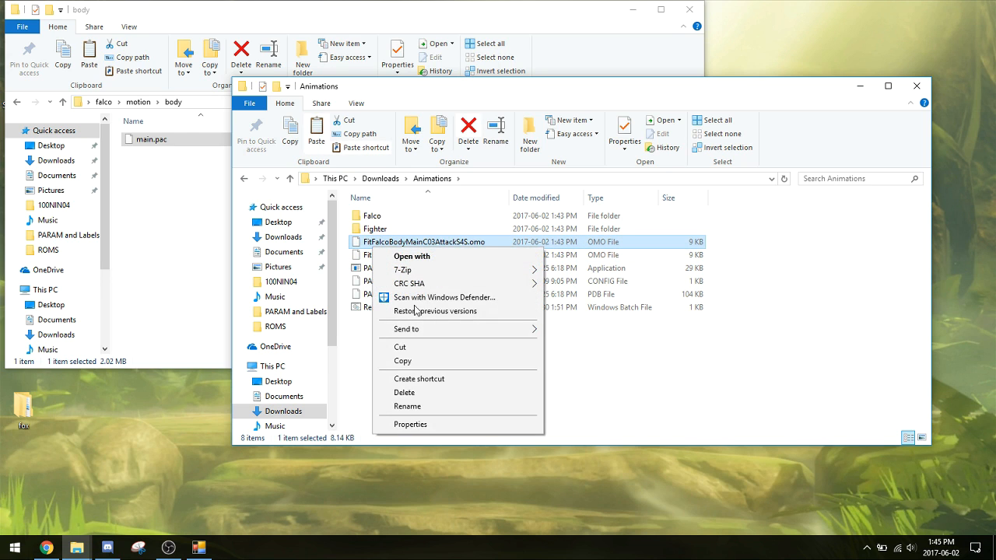
{"action": "left_click", "coordinate": [407, 406]}
{"action": "left_click", "coordinate": [387, 242]}
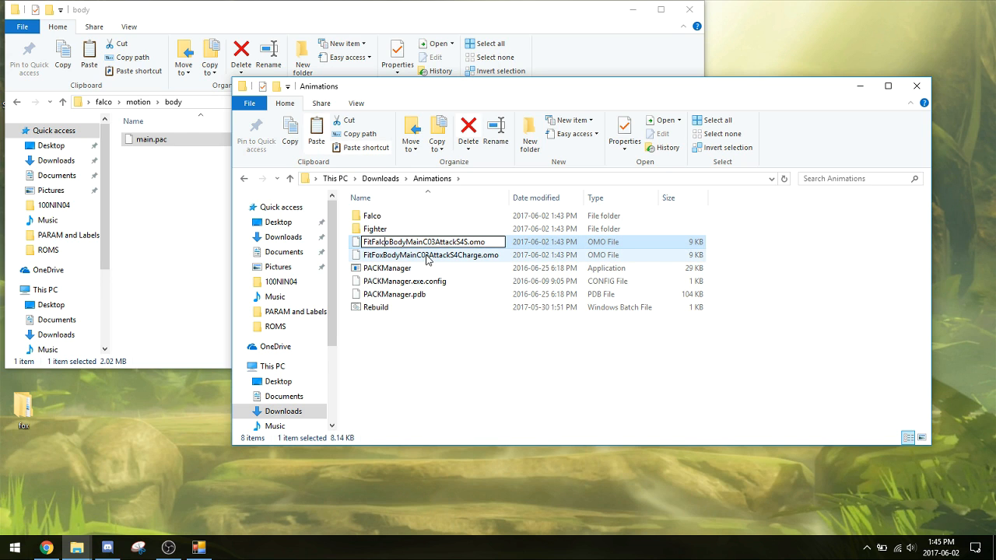
{"action": "key", "text": "BackSpace"}
{"action": "key", "text": "BackSpace"}
{"action": "key", "text": "BackSpace"}
{"action": "key", "text": "BackSpace"}
{"action": "type", "text": "o"}
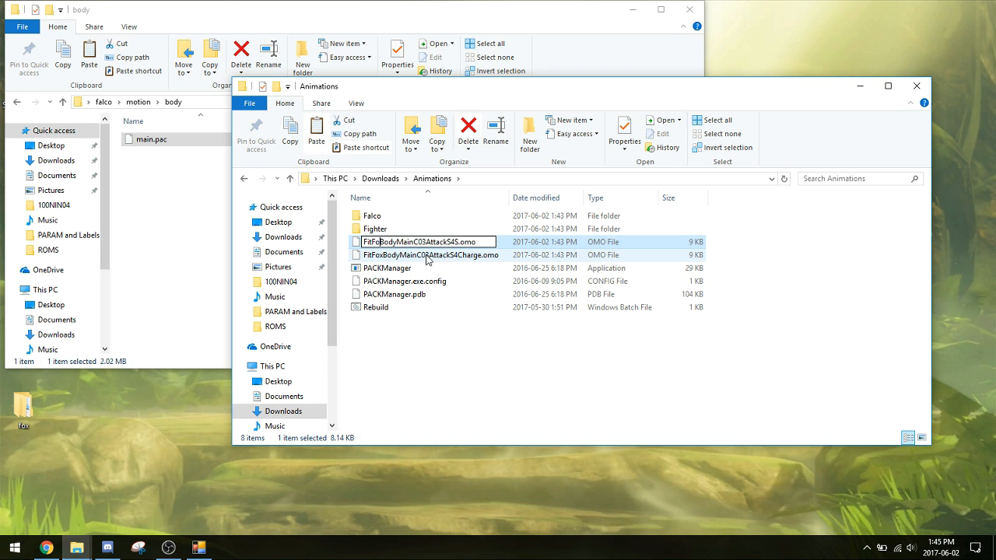
{"action": "type", "text": "x"}
{"action": "key", "text": "Return"}
Move both renamed FitFox AttackS4 files into the Fighter folder, replacing the existing files there
{"action": "left_click", "coordinate": [434, 243], "text": "ctrl"}
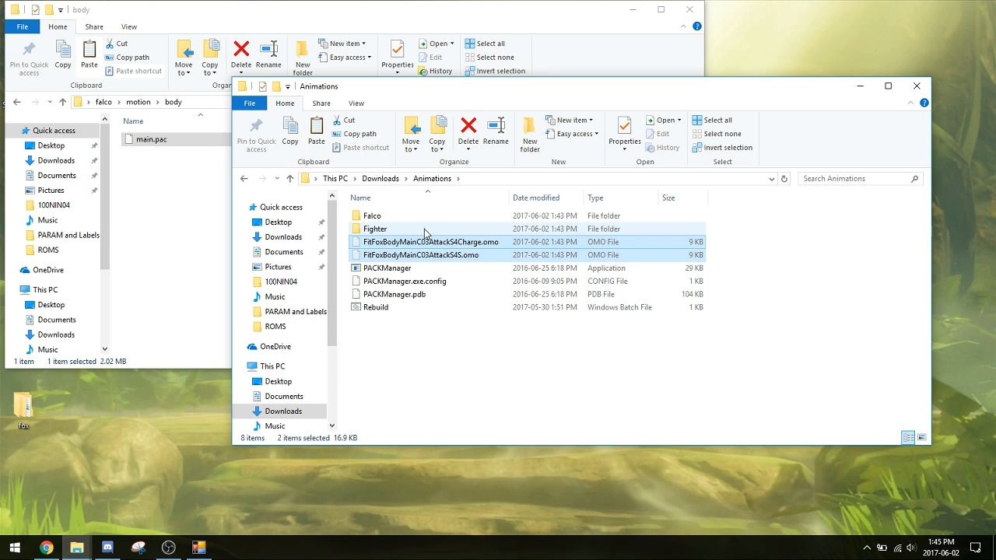
{"action": "double_click", "coordinate": [425, 229]}
{"action": "key", "text": "ctrl+v"}
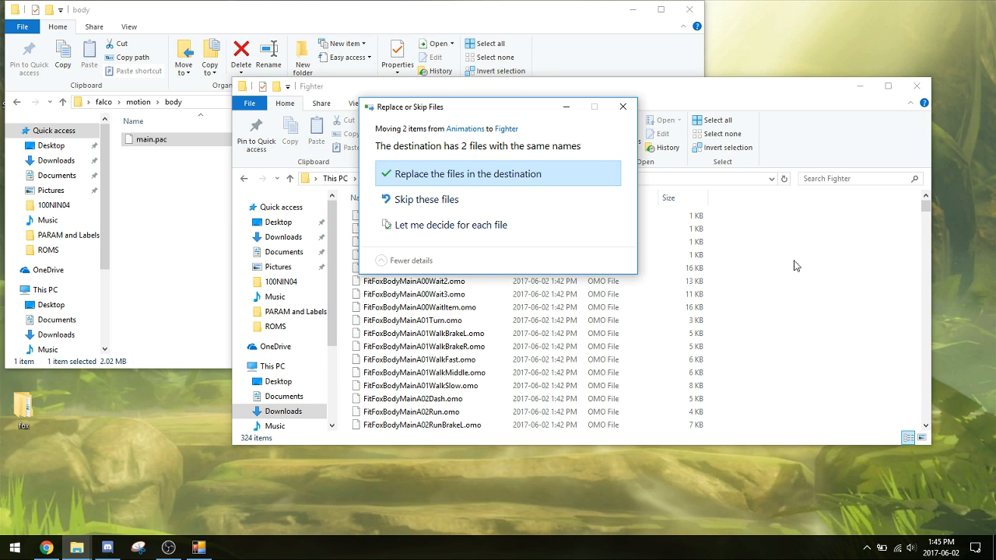
{"action": "left_click", "coordinate": [503, 172]}
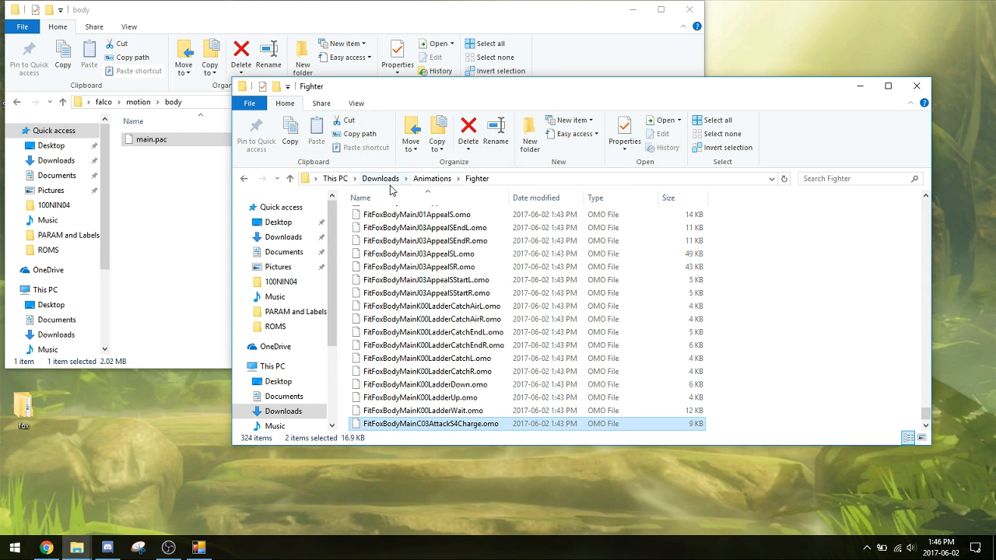
Return to the Animations folder and run the Rebuild batch file to repack the Fighter animations
{"action": "left_click", "coordinate": [431, 178]}
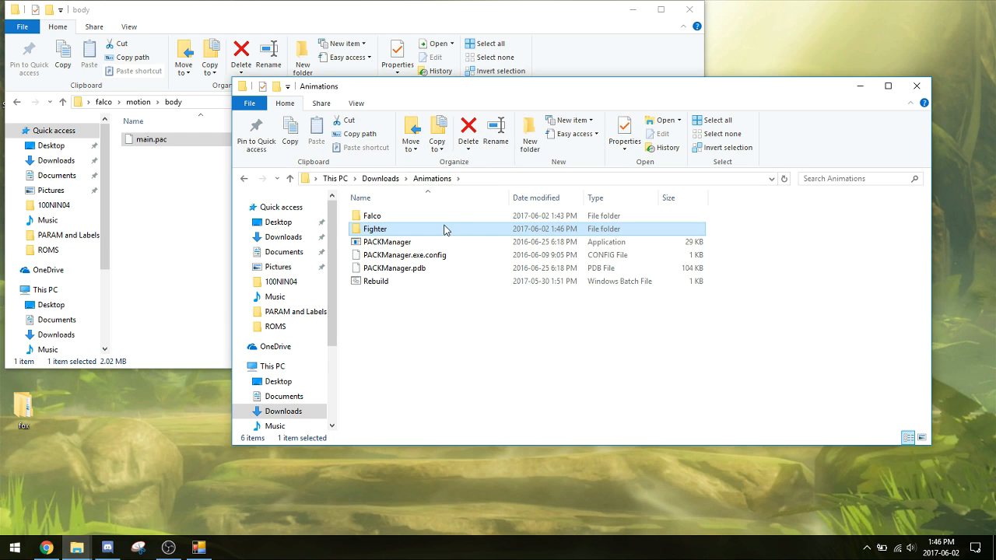
{"action": "left_click", "coordinate": [393, 282]}
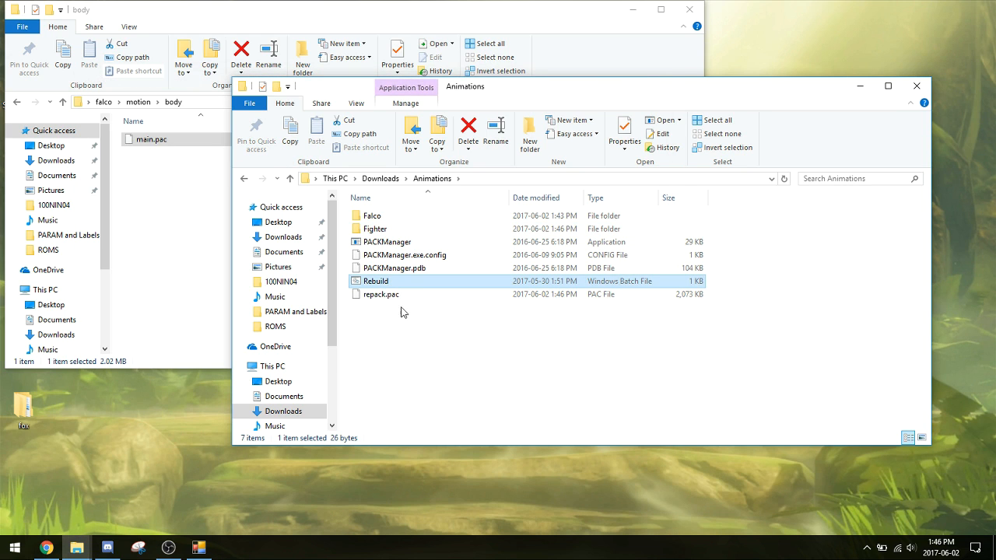
Rename repack.pac in the Animations folder as main.pac
{"action": "left_click", "coordinate": [404, 294]}
{"action": "left_click_drag", "start_coordinate": [395, 299], "coordinate": [483, 343]}
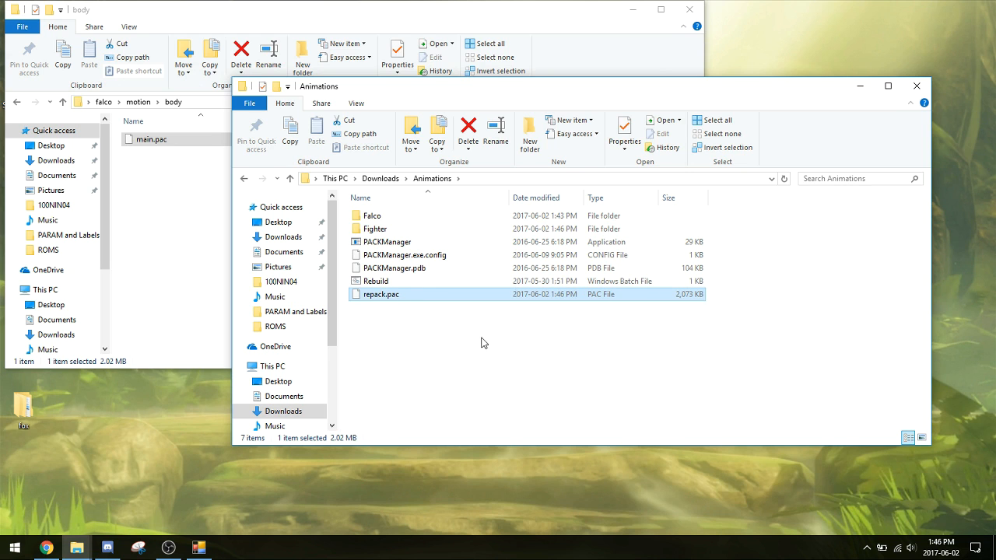
{"action": "right_click", "coordinate": [445, 298]}
{"action": "left_click", "coordinate": [480, 451]}
{"action": "type", "text": "m"}
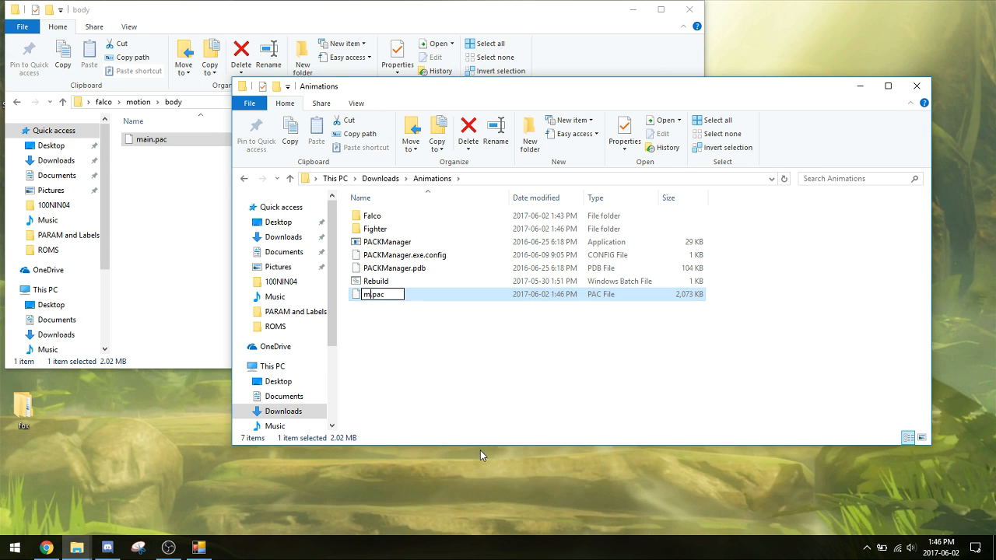
{"action": "type", "text": "ain"}
{"action": "key", "text": "Return"}
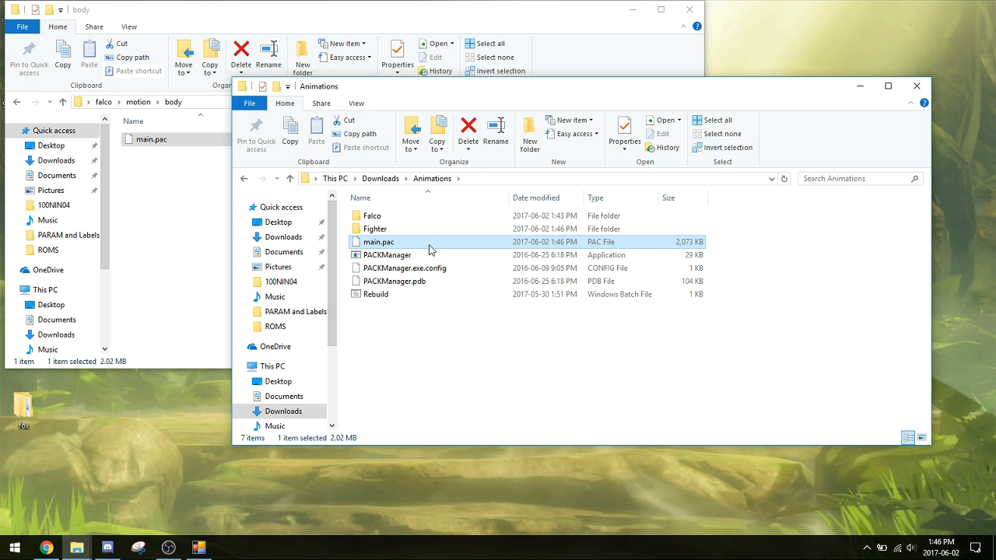
{"action": "left_click", "coordinate": [392, 297]}
{"action": "left_click", "coordinate": [420, 361]}
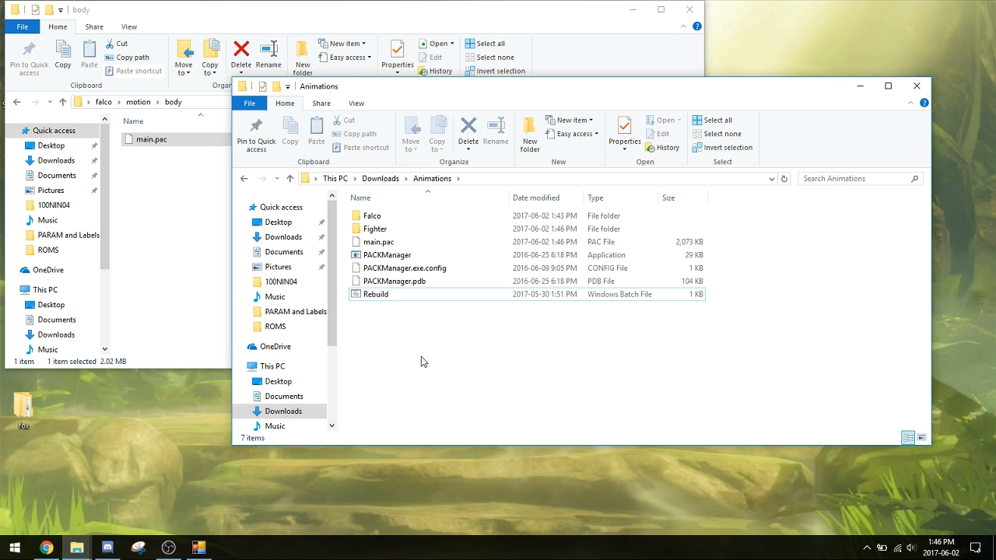
{"action": "right_click", "coordinate": [421, 362]}
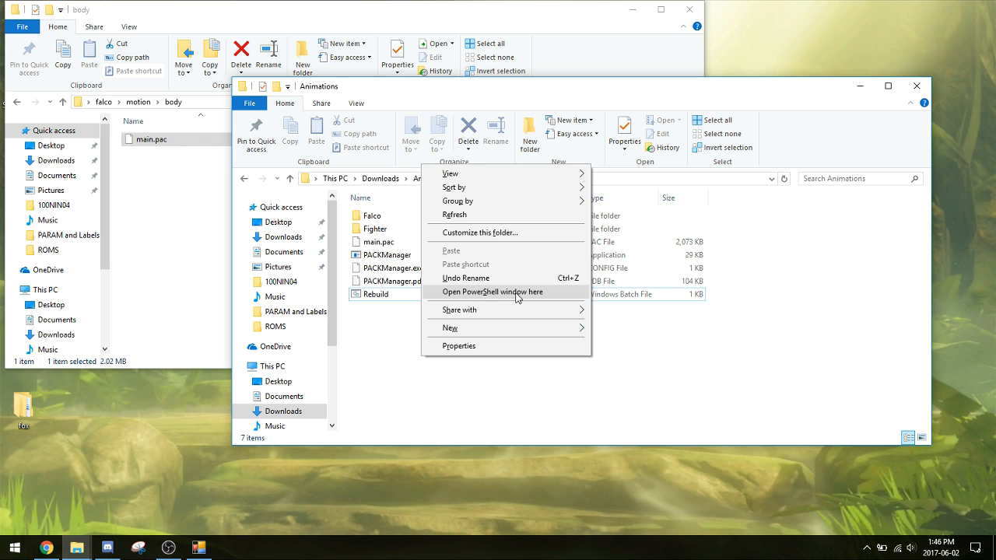
{"action": "key", "text": "Escape"}
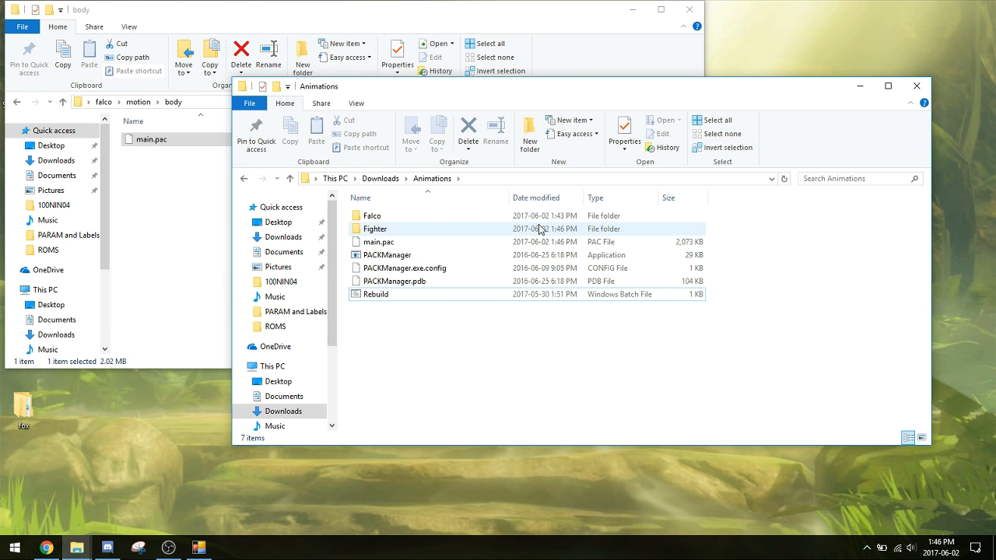
Copy main.pac from the Animations folder into the desktop fox\motion\body folder, replacing the existing file, with both earlier folder windows closed
{"action": "left_click", "coordinate": [501, 243]}
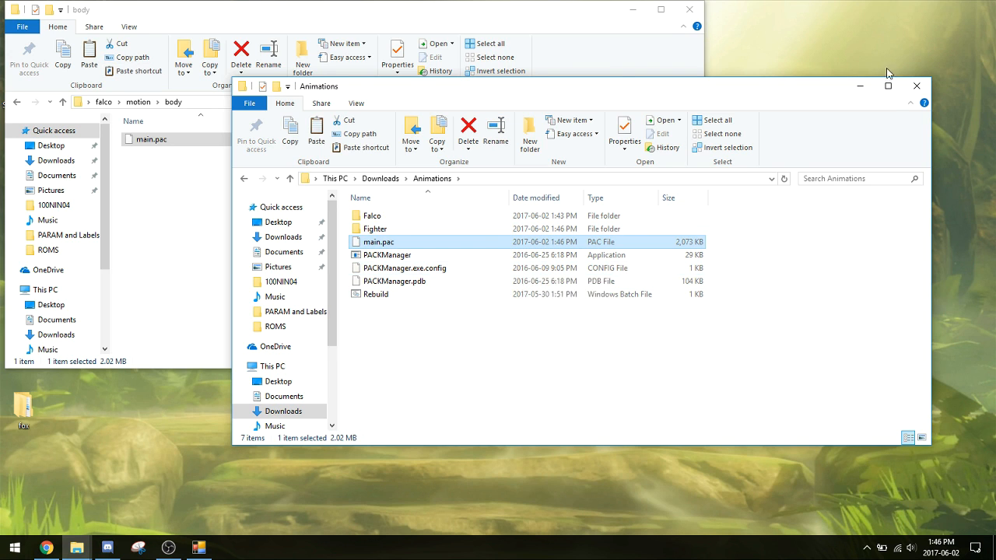
{"action": "left_click", "coordinate": [916, 86]}
{"action": "left_click", "coordinate": [689, 9]}
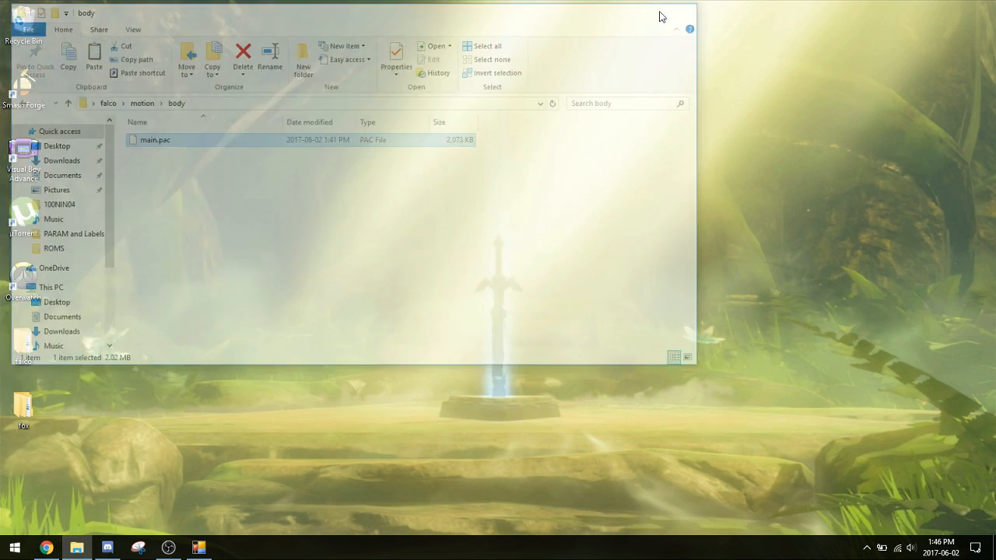
{"action": "double_click", "coordinate": [27, 400]}
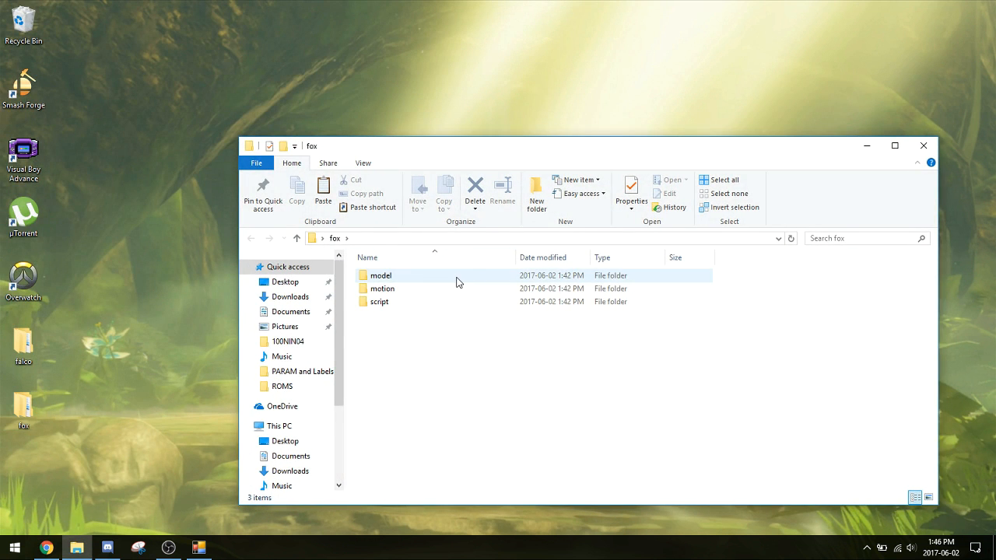
{"action": "double_click", "coordinate": [429, 290]}
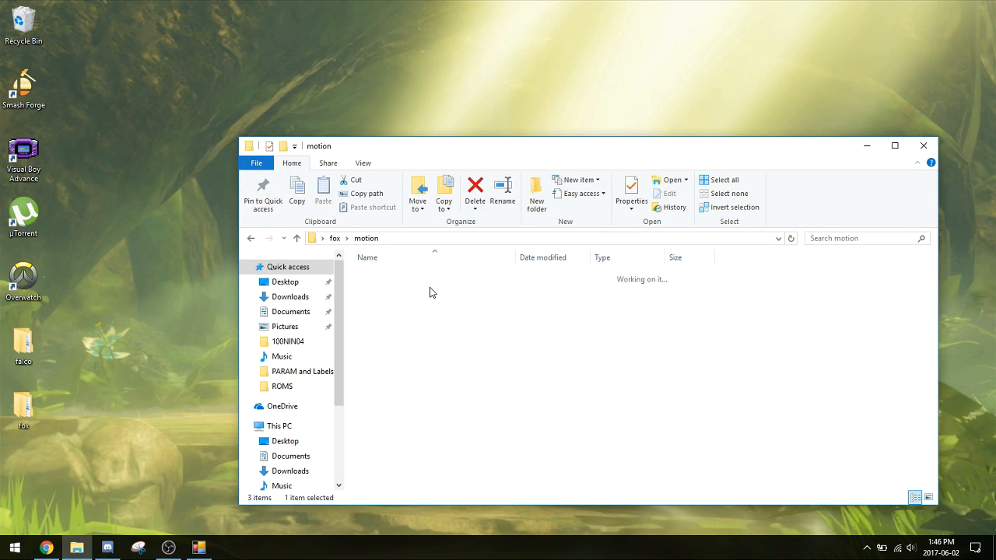
{"action": "double_click", "coordinate": [422, 277]}
{"action": "key", "text": "ctrl+v"}
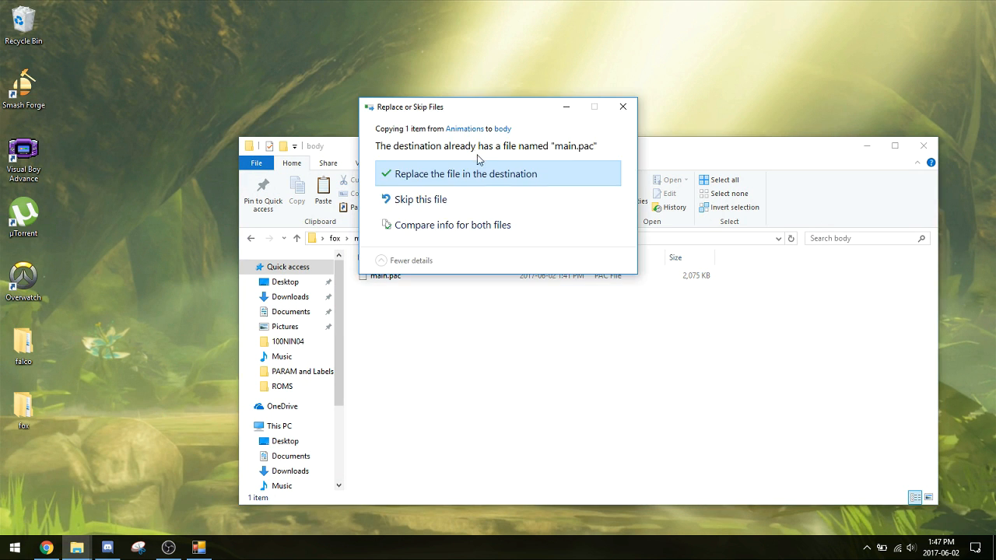
{"action": "left_click", "coordinate": [463, 173]}
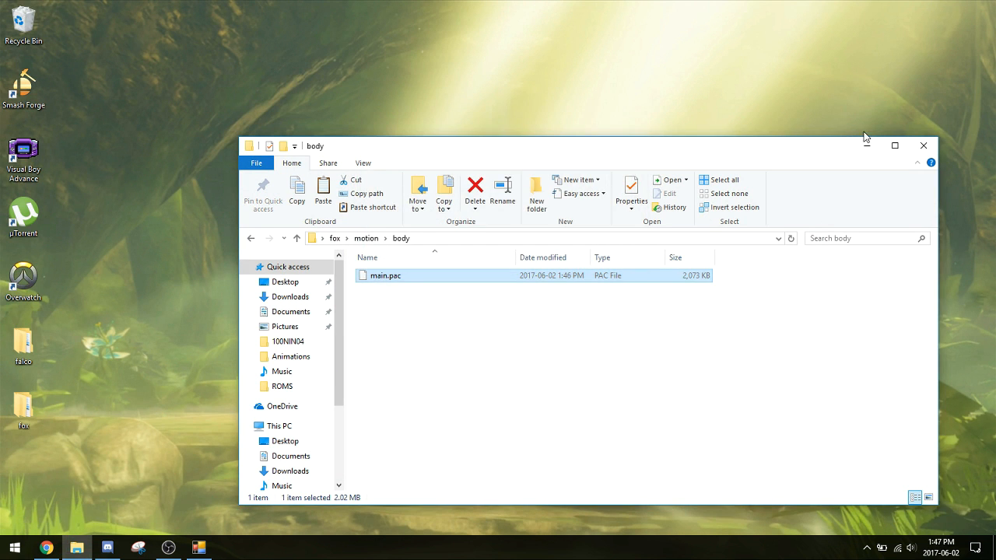
{"action": "right_click", "coordinate": [28, 22]}
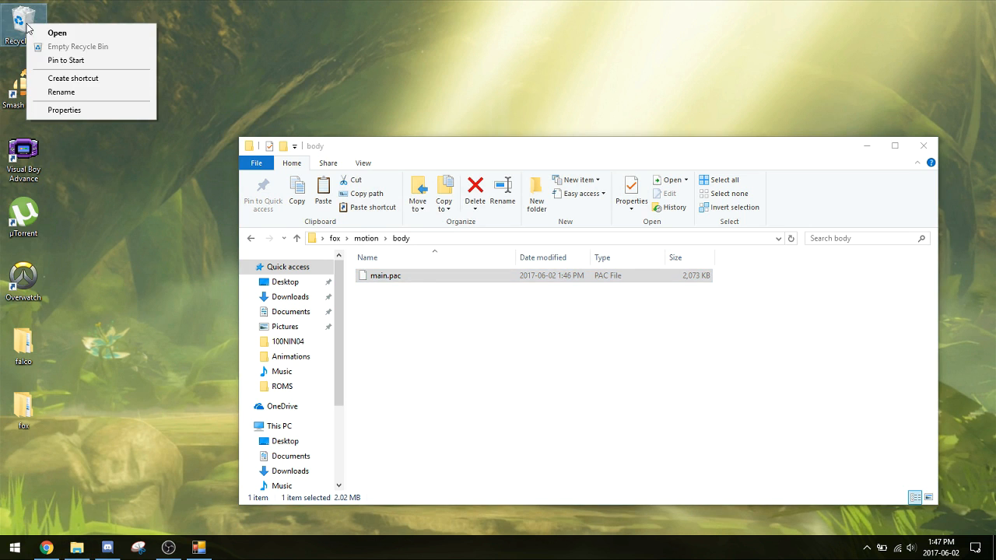
{"action": "left_click", "coordinate": [70, 56]}
{"action": "left_click", "coordinate": [562, 285]}
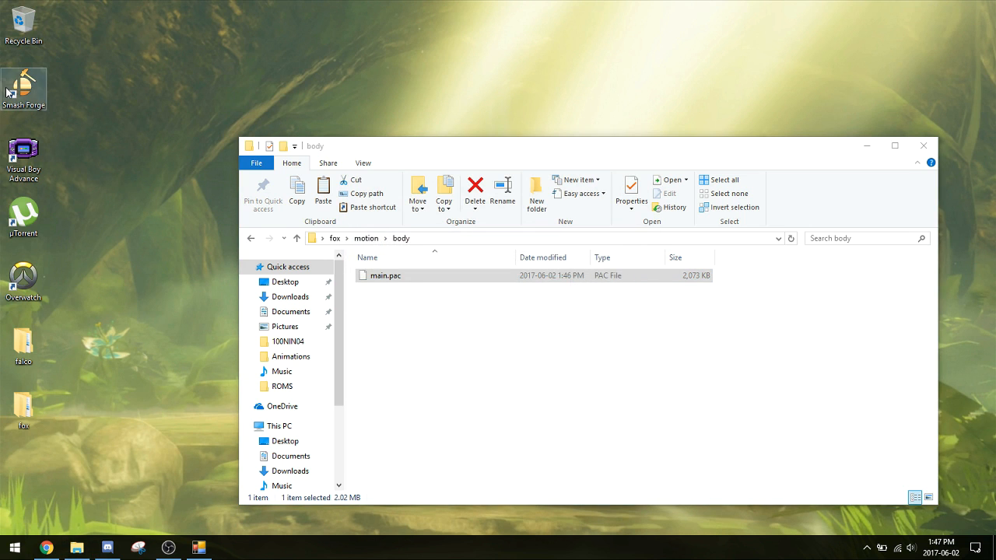
Launch Smash Forge in a maximized window and open the fox model from the desktop folder fox\model\body\c00
{"action": "double_click", "coordinate": [39, 100]}
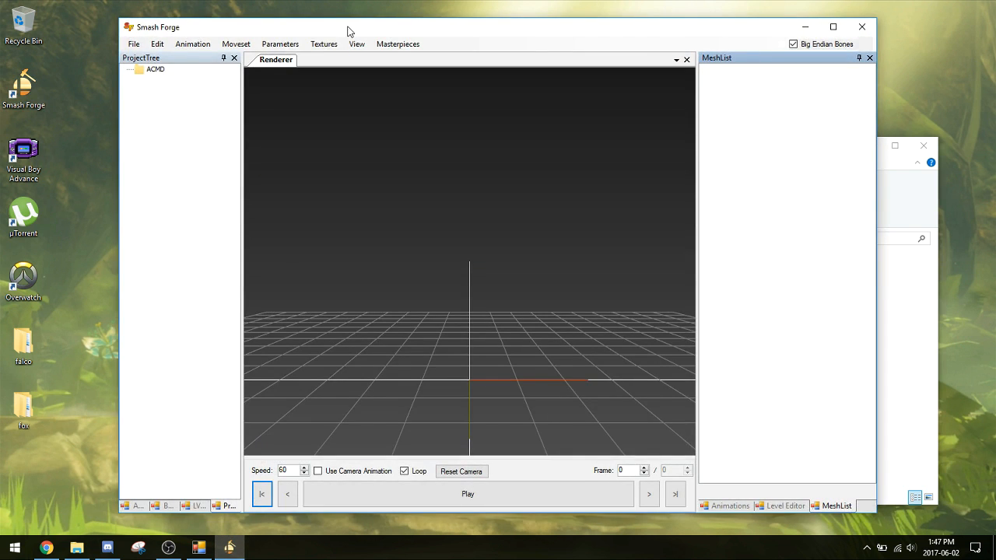
{"action": "double_click", "coordinate": [348, 31]}
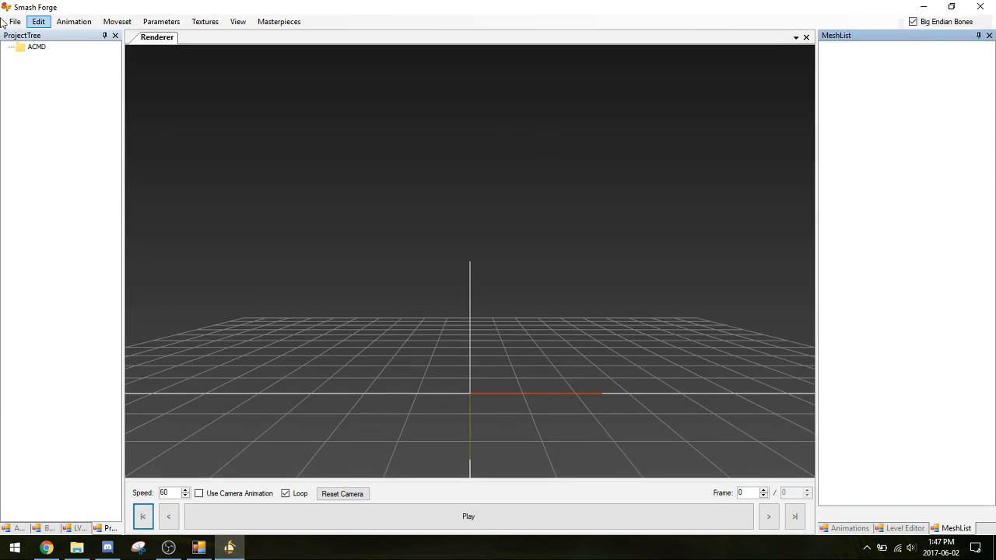
{"action": "left_click", "coordinate": [14, 21]}
{"action": "mouse_move", "coordinate": [33, 35]}
{"action": "left_click", "coordinate": [140, 41]}
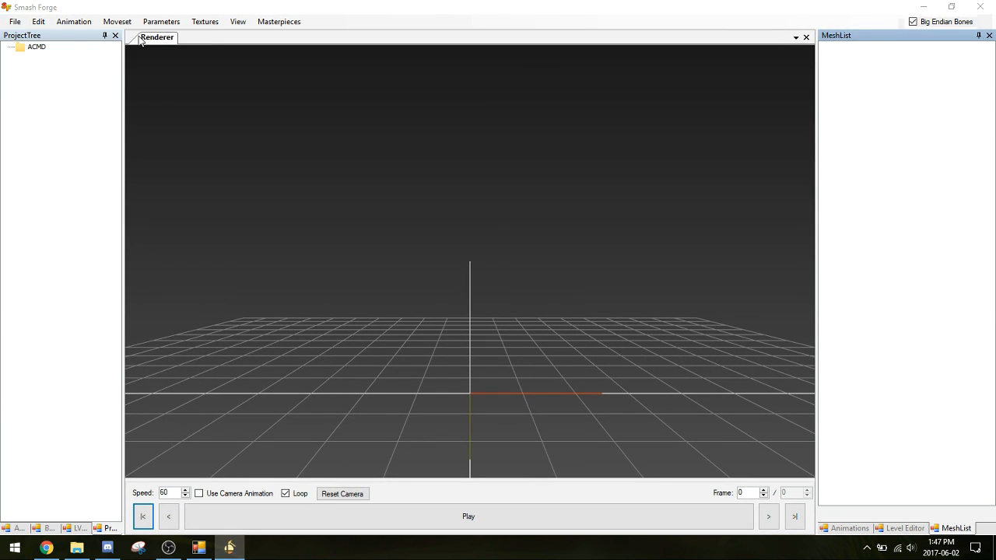
{"action": "left_click", "coordinate": [70, 126]}
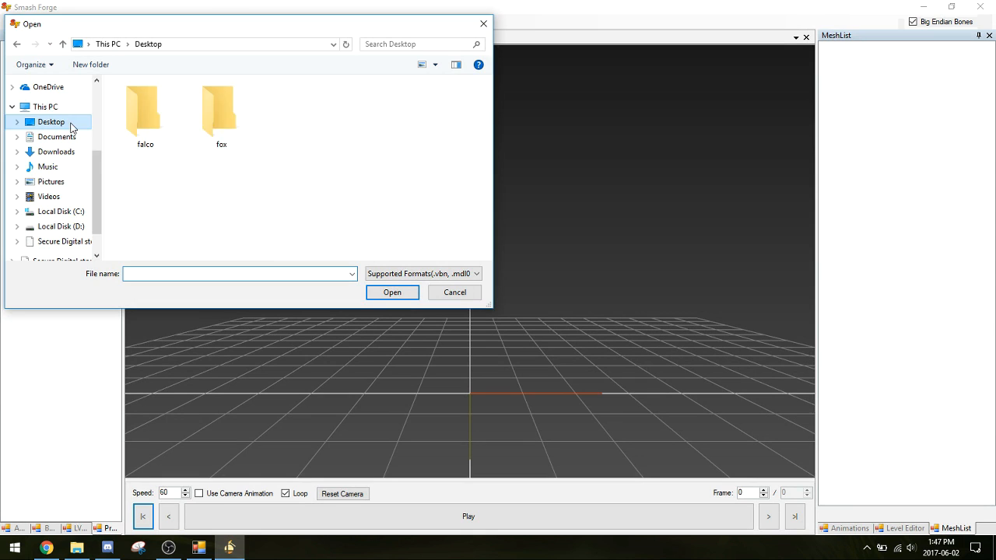
{"action": "double_click", "coordinate": [235, 116]}
{"action": "double_click", "coordinate": [175, 102]}
{"action": "double_click", "coordinate": [174, 106]}
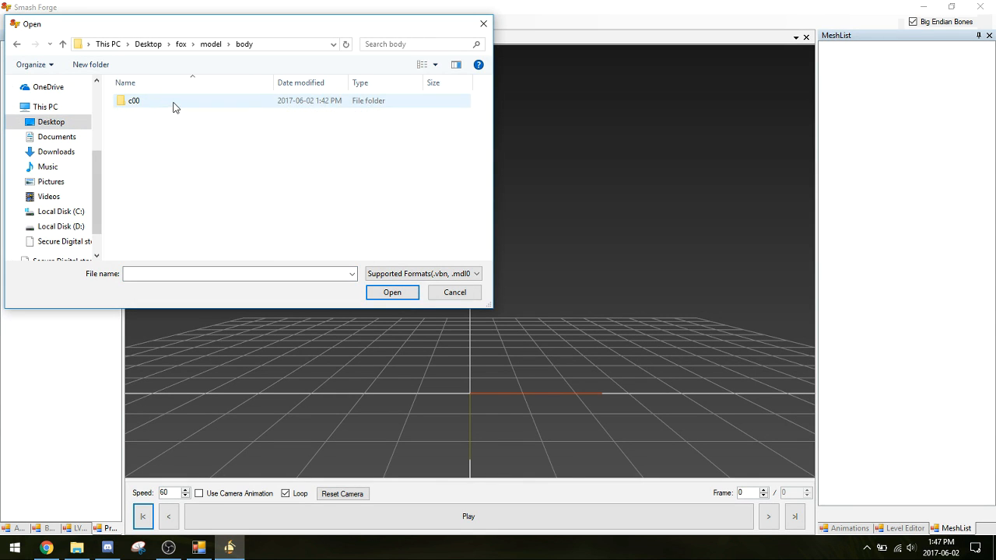
{"action": "double_click", "coordinate": [175, 105]}
{"action": "double_click", "coordinate": [166, 128]}
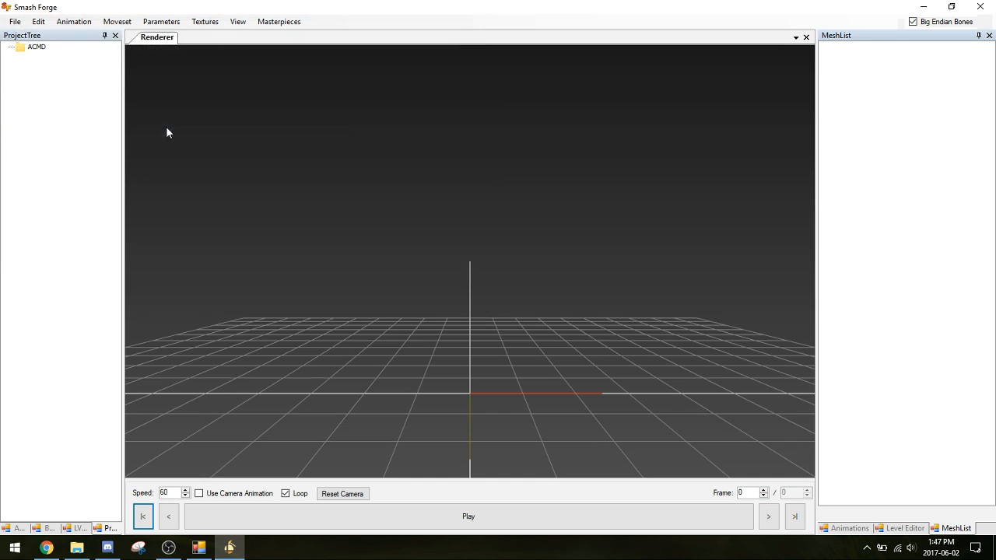
Import the main.pac animation file from the desktop folder fox\motion\body for the fox model
{"action": "scroll", "coordinate": [404, 244], "scroll_direction": "down", "scroll_amount": 3}
{"action": "left_click_drag", "start_coordinate": [485, 194], "coordinate": [487, 167]}
{"action": "scroll", "coordinate": [624, 172], "scroll_direction": "down", "scroll_amount": 3}
{"action": "left_click_drag", "start_coordinate": [624, 172], "coordinate": [528, 193]}
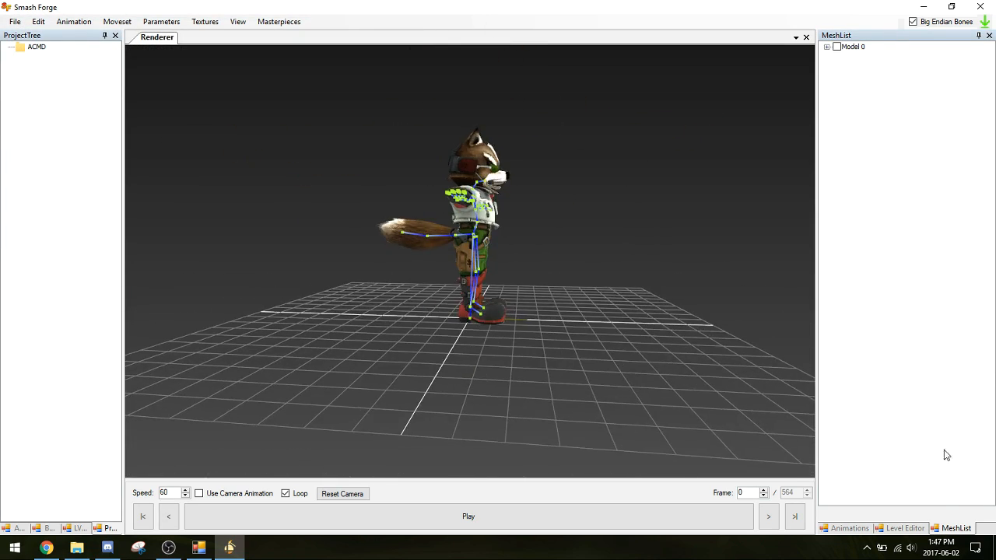
{"action": "left_click", "coordinate": [85, 21]}
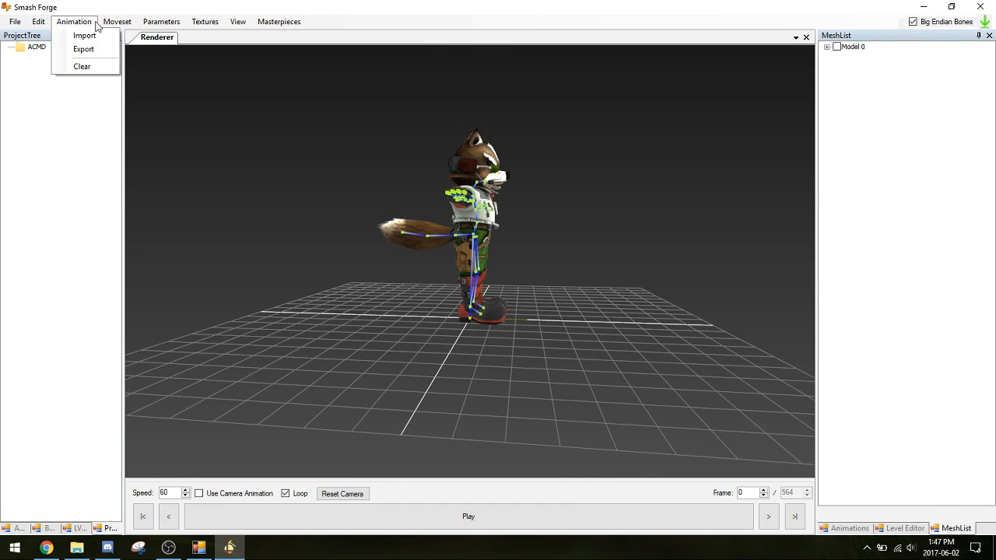
{"action": "left_click", "coordinate": [82, 35]}
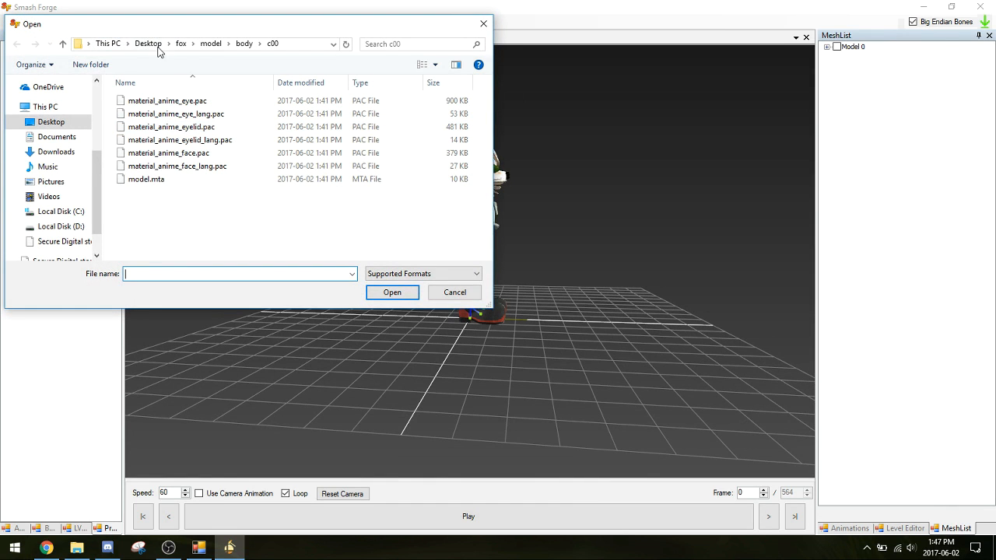
{"action": "left_click", "coordinate": [145, 43]}
{"action": "double_click", "coordinate": [222, 117]}
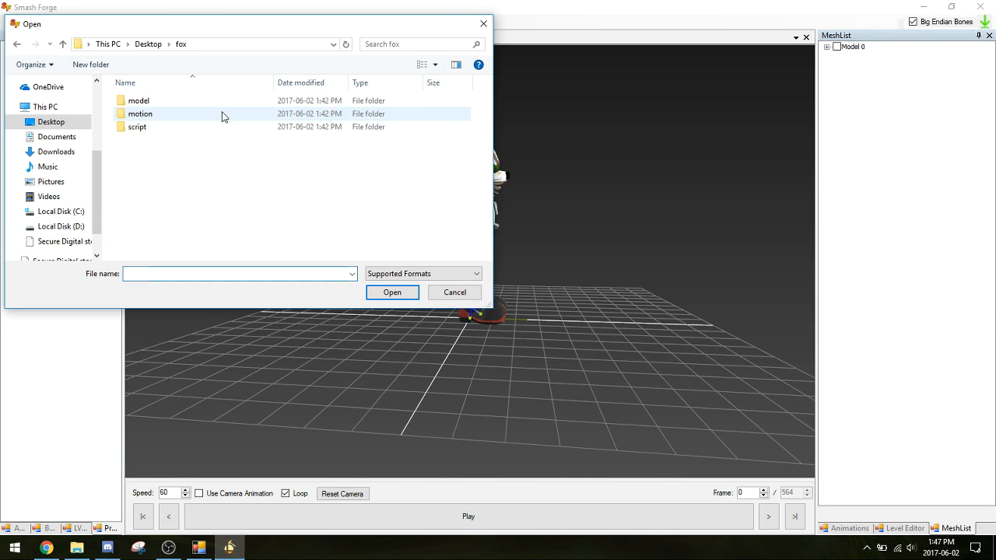
{"action": "double_click", "coordinate": [161, 115]}
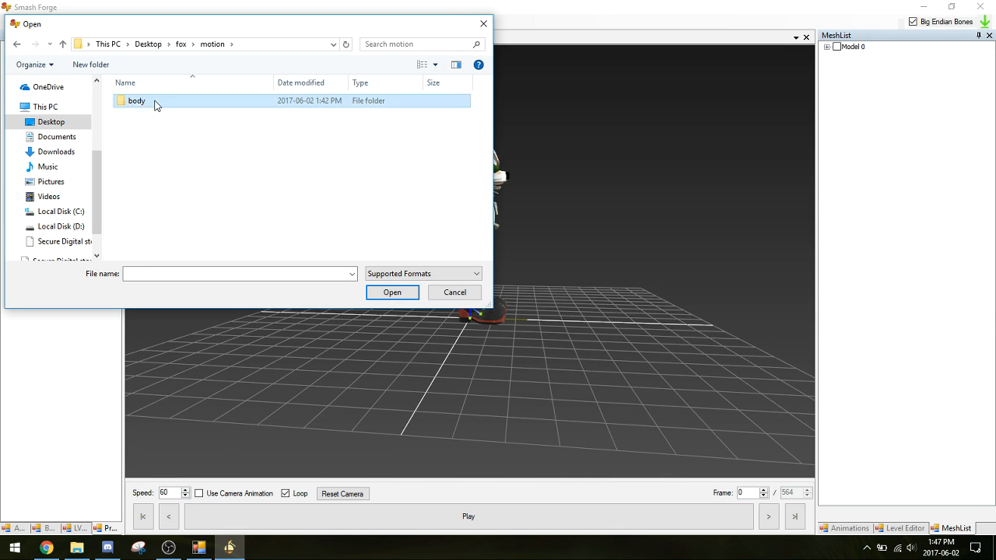
{"action": "double_click", "coordinate": [154, 102]}
{"action": "double_click", "coordinate": [156, 104]}
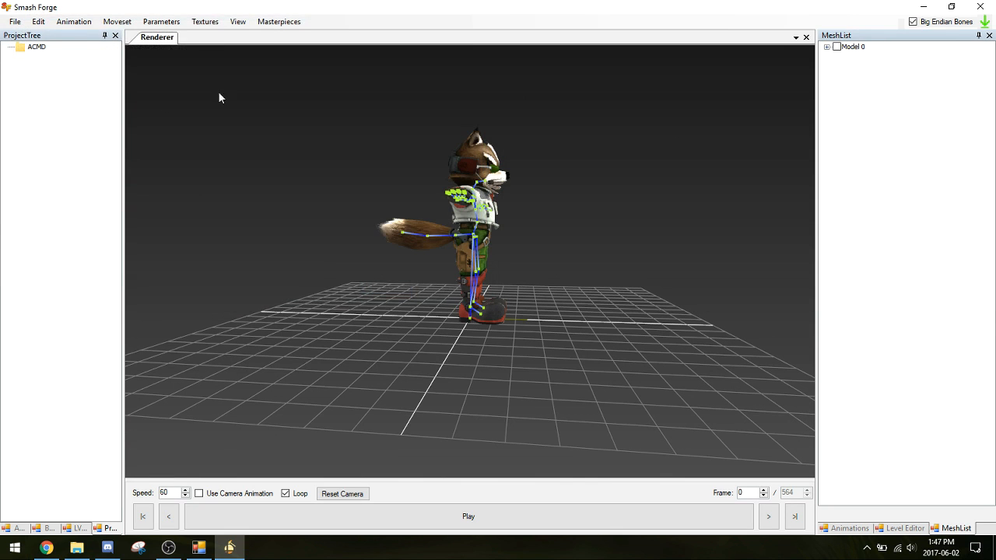
Expand the Bone Animations list and play C03AttackS4Charge.omo on the fox model, pausing it after viewing
{"action": "left_click", "coordinate": [854, 528]}
{"action": "left_click", "coordinate": [826, 48]}
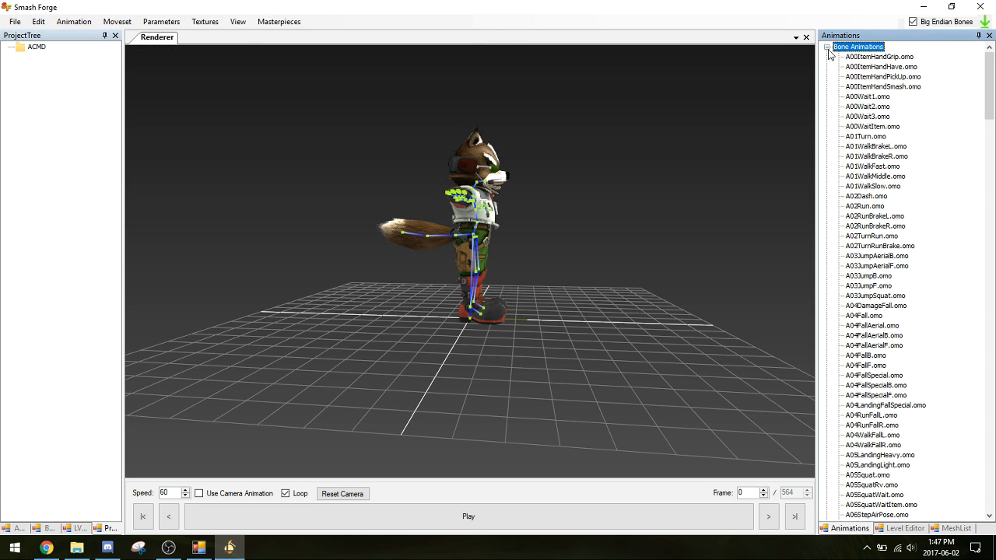
{"action": "scroll", "coordinate": [895, 133], "scroll_direction": "down", "scroll_amount": 10}
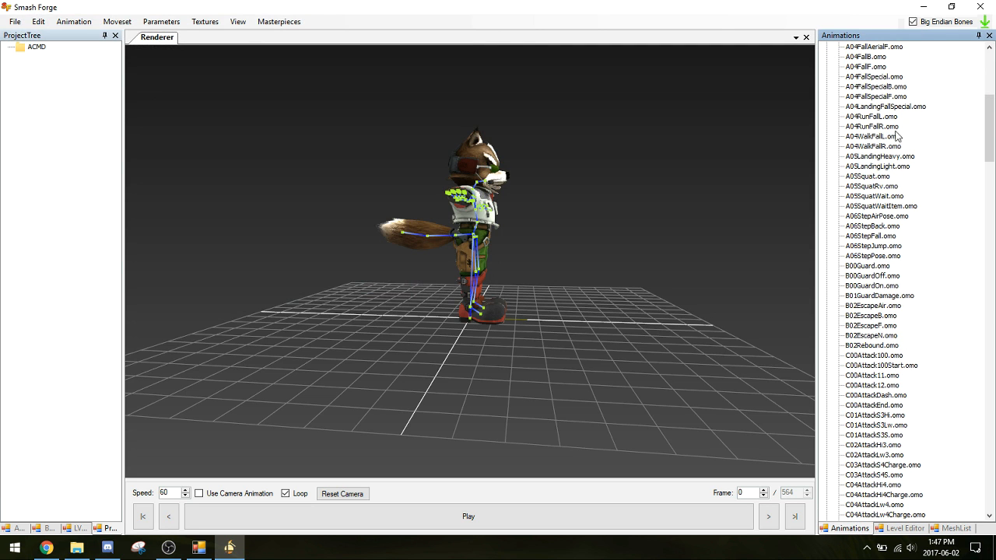
{"action": "scroll", "coordinate": [884, 258], "scroll_direction": "down", "scroll_amount": 1}
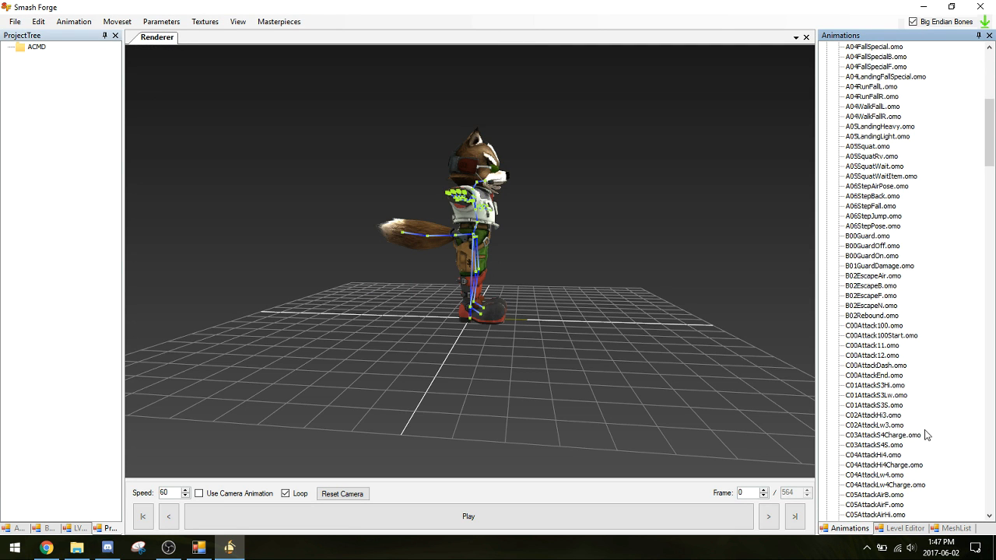
{"action": "left_click", "coordinate": [900, 441]}
{"action": "left_click", "coordinate": [640, 517]}
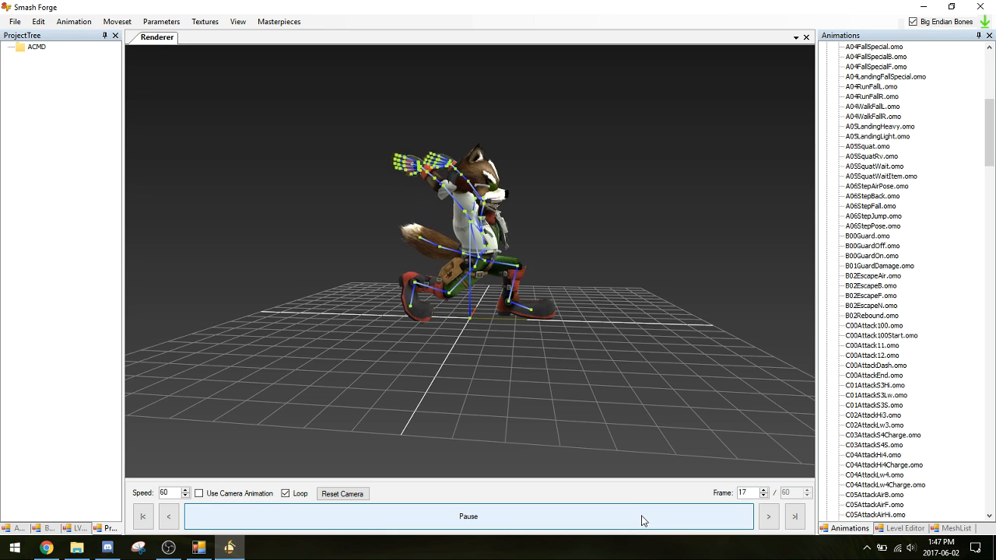
{"action": "left_click", "coordinate": [642, 520]}
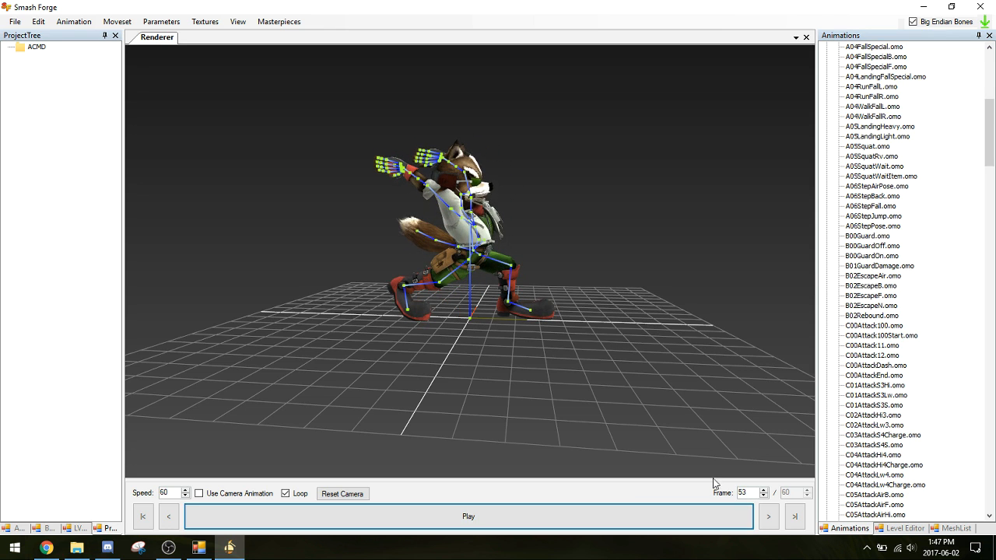
Play C03AttackS4S.omo on the fox model, check the side smash from another angle, and pause it
{"action": "scroll", "coordinate": [887, 177], "scroll_direction": "down", "scroll_amount": 2}
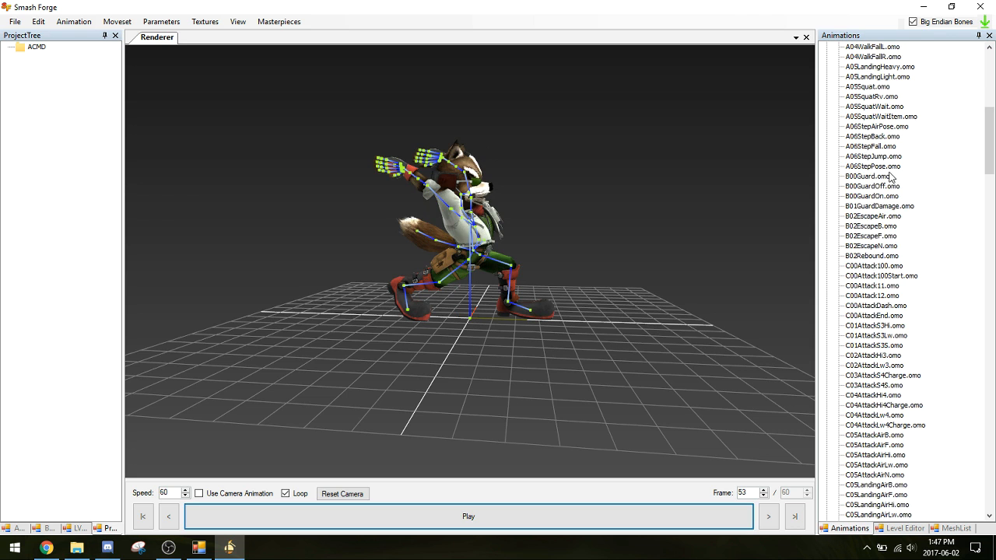
{"action": "left_click", "coordinate": [896, 386]}
{"action": "left_click", "coordinate": [635, 509]}
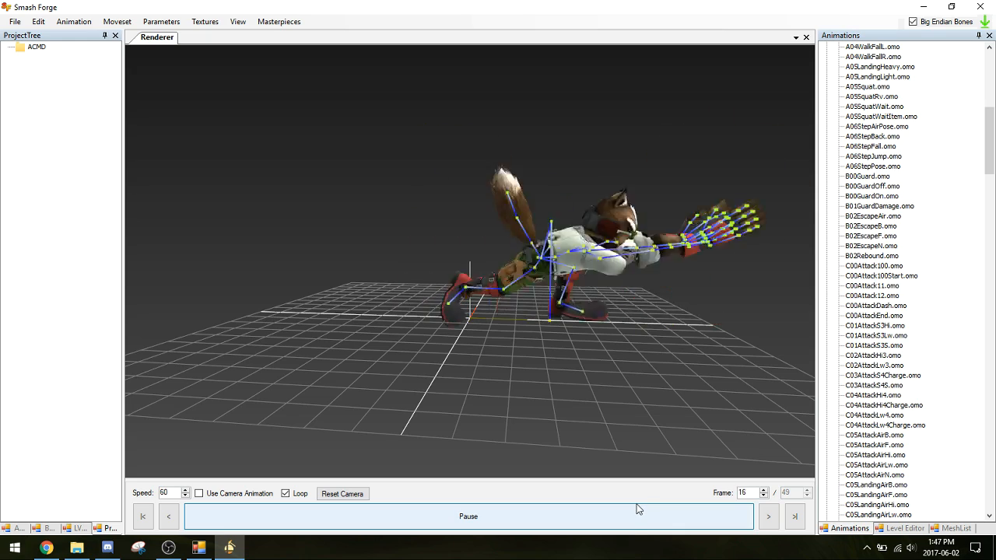
{"action": "left_click_drag", "start_coordinate": [712, 403], "coordinate": [744, 407]}
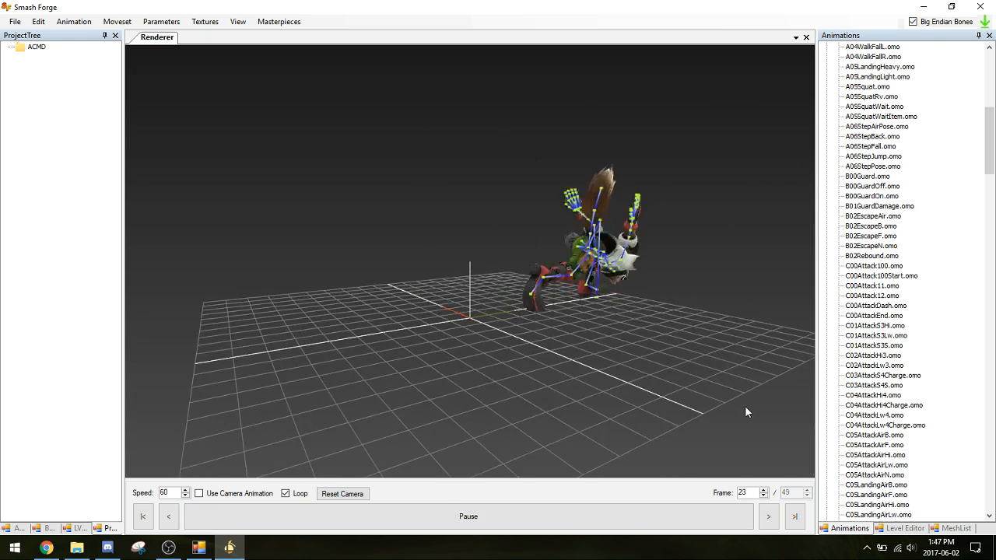
{"action": "left_click", "coordinate": [651, 507]}
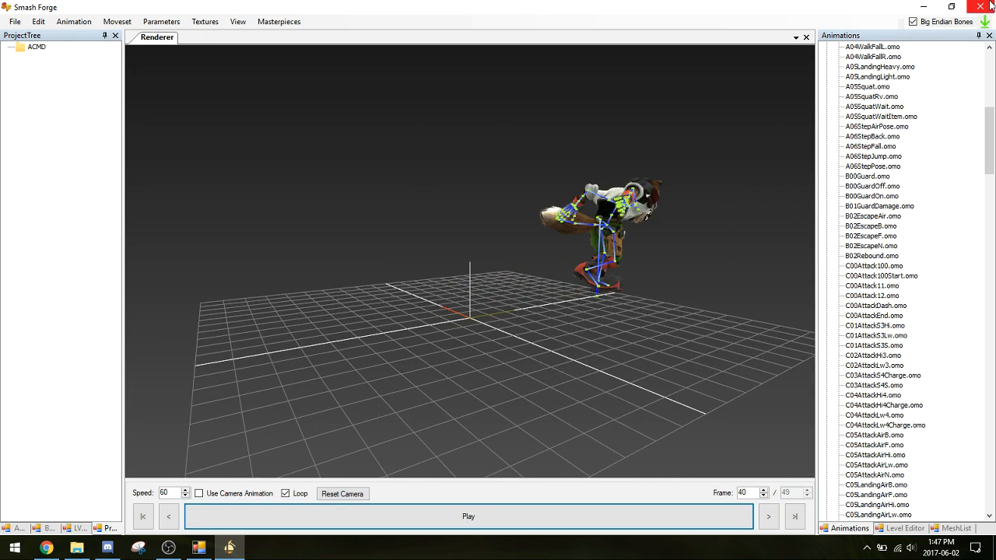
Close Smash Forge and launch SM4SHCommand from the AnimCMD-Nightly folder in Downloads
{"action": "left_click", "coordinate": [985, 6]}
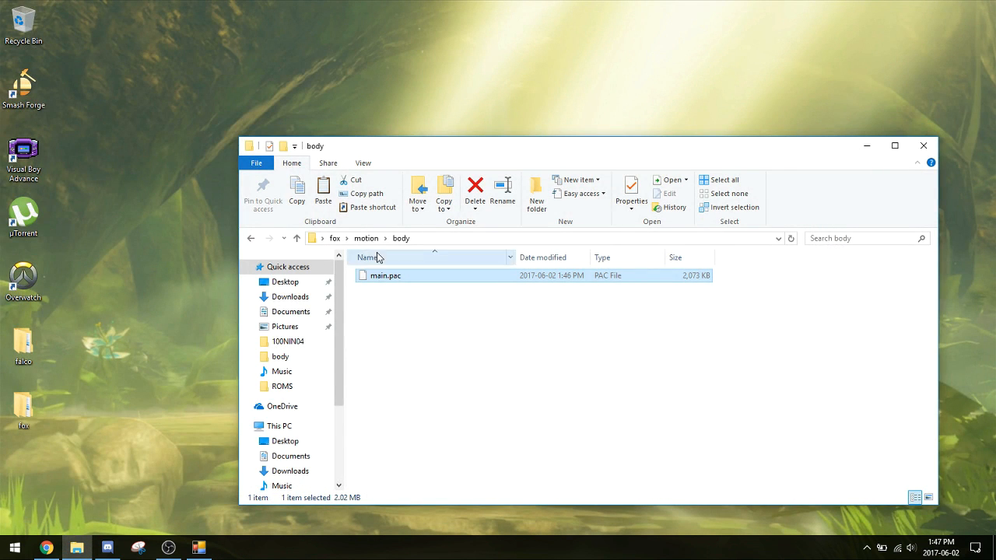
{"action": "left_click", "coordinate": [291, 298]}
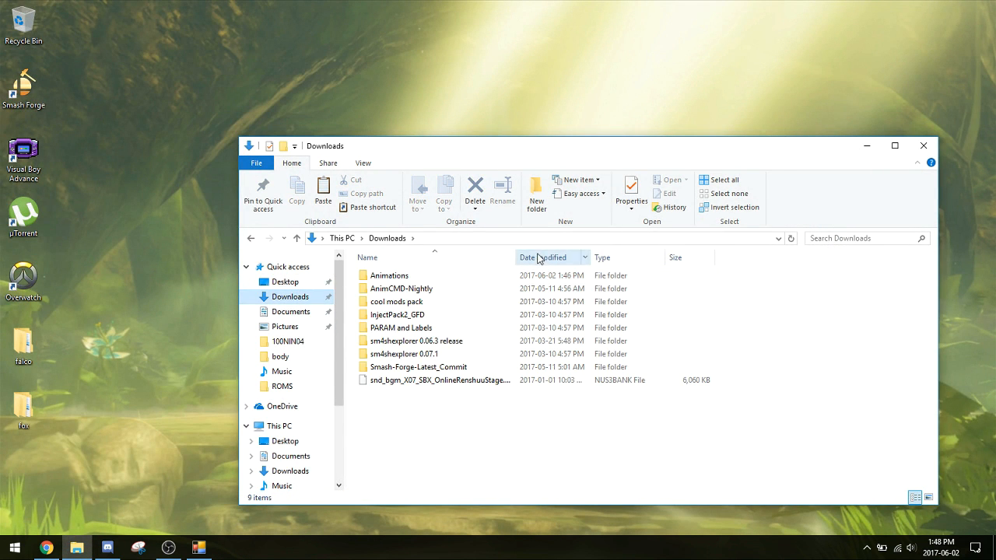
{"action": "double_click", "coordinate": [435, 288]}
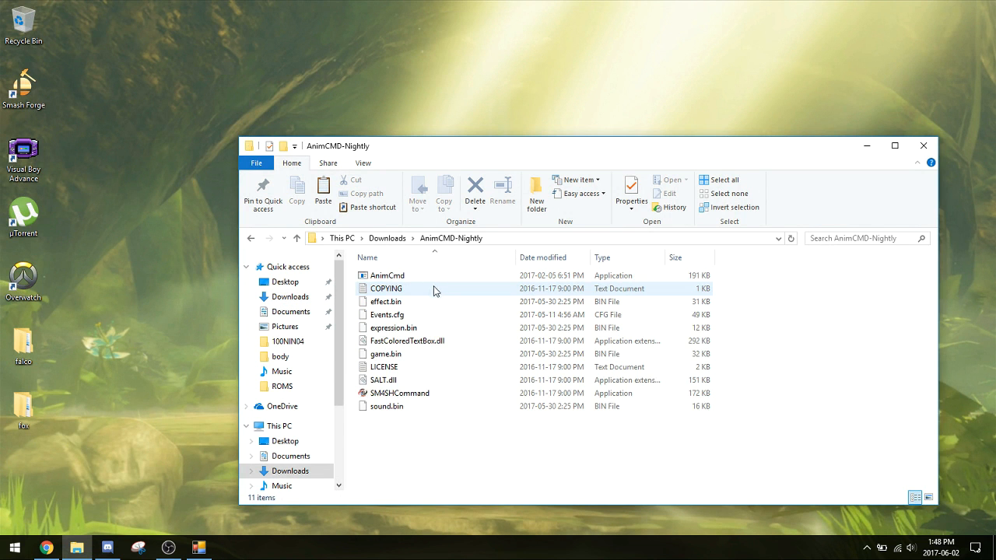
{"action": "double_click", "coordinate": [405, 395]}
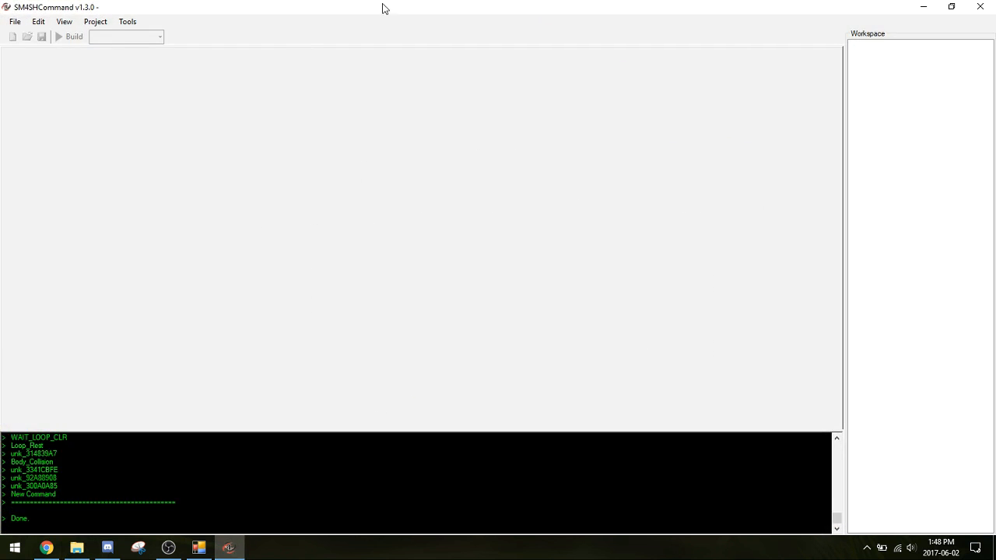
Launch a second instance of SM4SHCommand and arrange both windows side by side, each filling half the screen
{"action": "left_click_drag", "start_coordinate": [381, 8], "coordinate": [259, 81]}
{"action": "double_click", "coordinate": [639, 392]}
{"action": "left_click_drag", "start_coordinate": [318, 7], "coordinate": [994, 233]}
{"action": "left_click", "coordinate": [418, 106]}
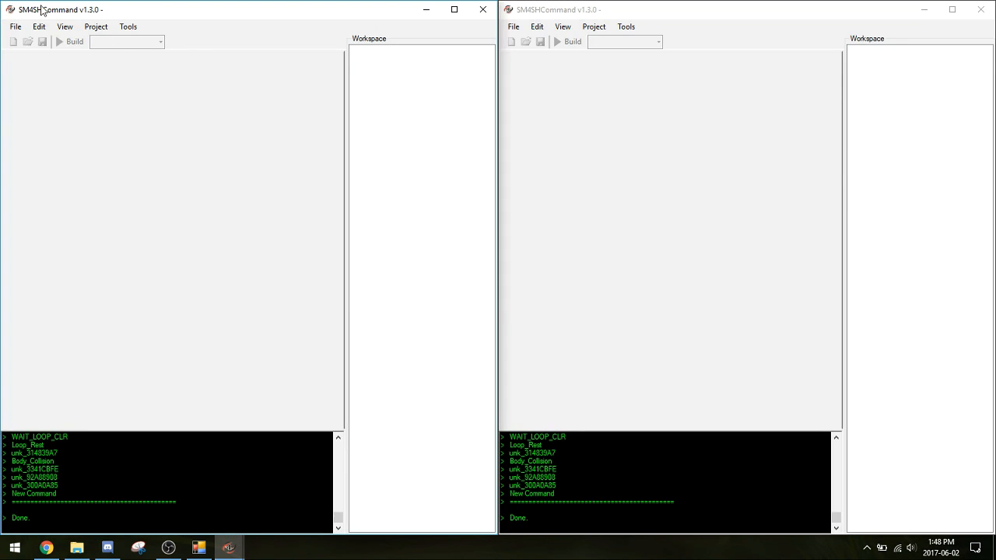
Open fox's fighter scripts in the first SM4SHCommand window from the desktop folder fox\script\animcmd\body
{"action": "left_click", "coordinate": [15, 26]}
{"action": "mouse_move", "coordinate": [41, 56]}
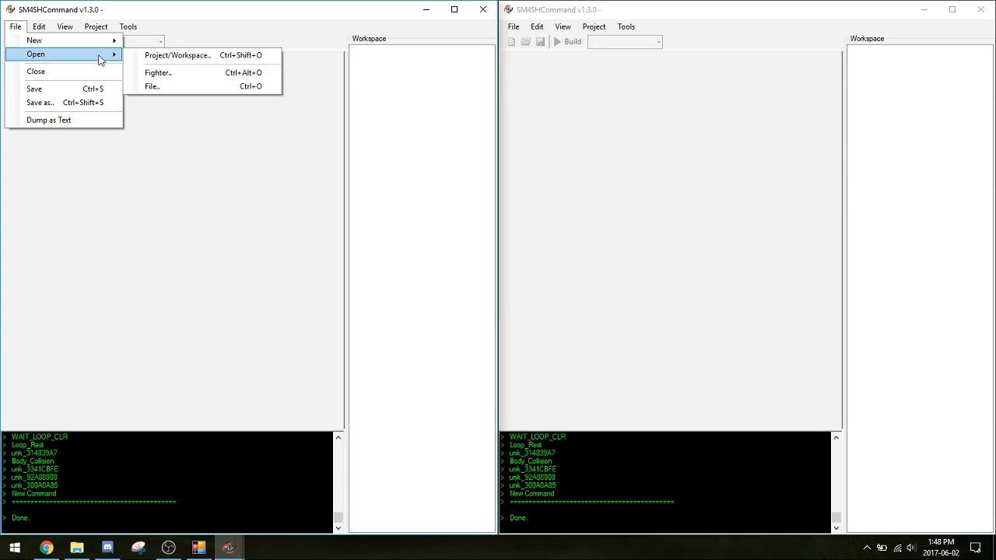
{"action": "left_click", "coordinate": [162, 74]}
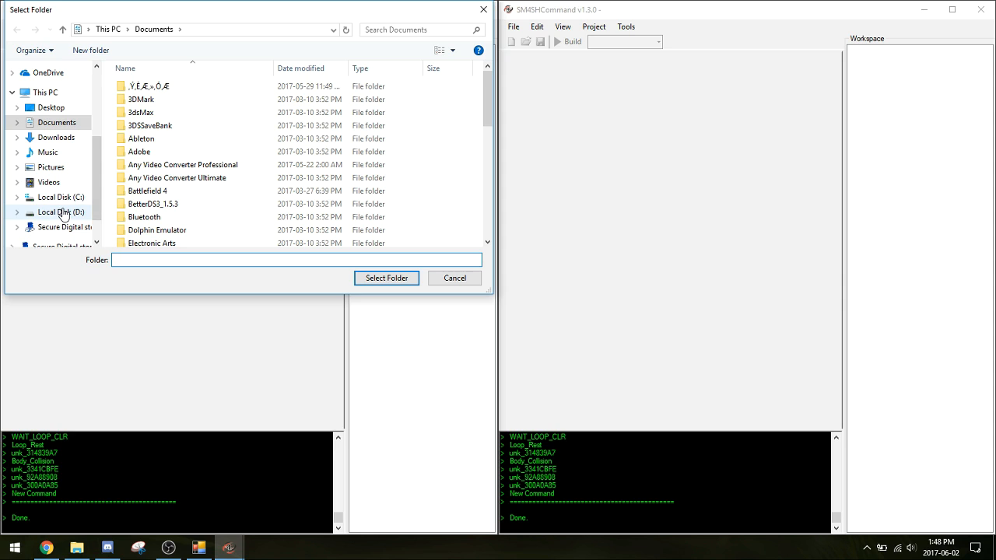
{"action": "left_click", "coordinate": [55, 107]}
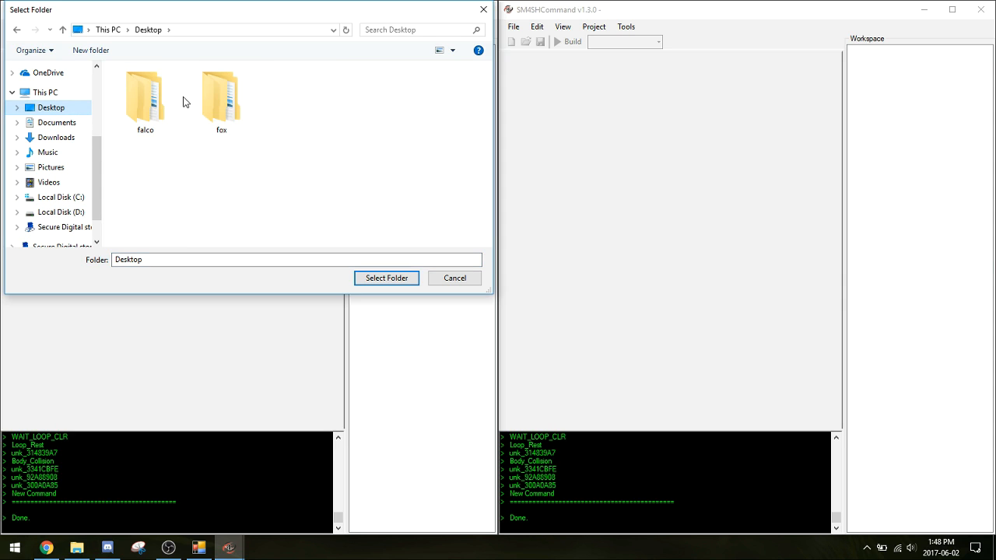
{"action": "double_click", "coordinate": [219, 85]}
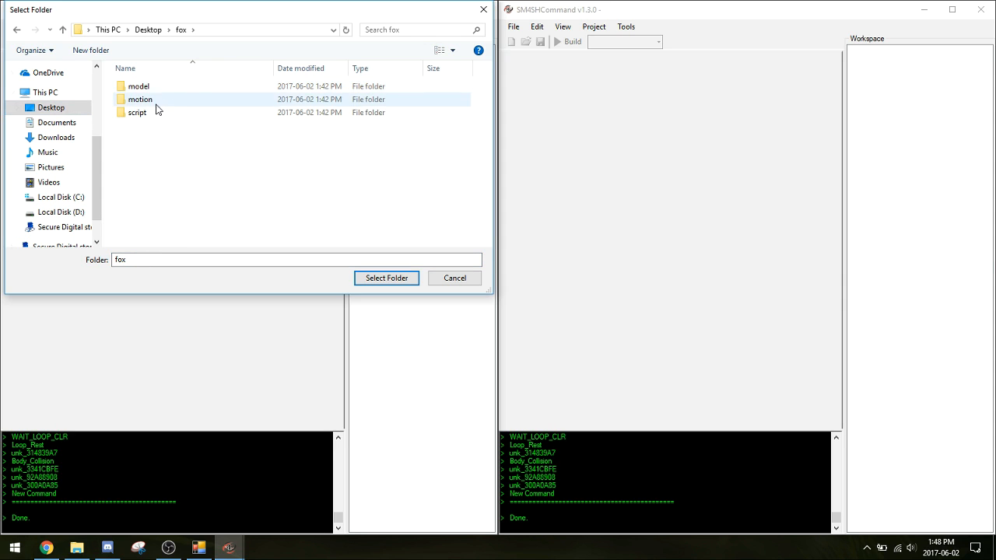
{"action": "double_click", "coordinate": [156, 112]}
{"action": "double_click", "coordinate": [154, 88]}
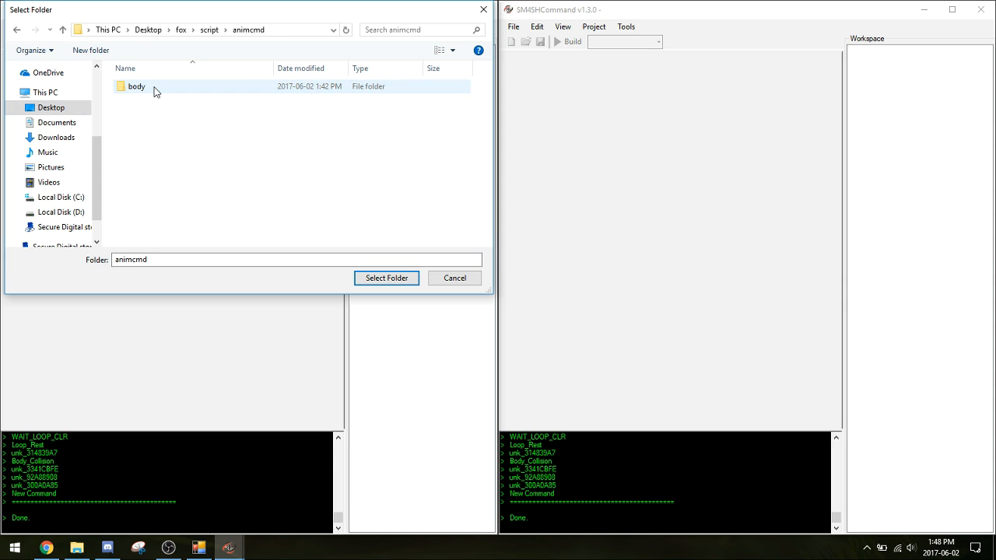
{"action": "double_click", "coordinate": [154, 88]}
{"action": "left_click", "coordinate": [375, 282]}
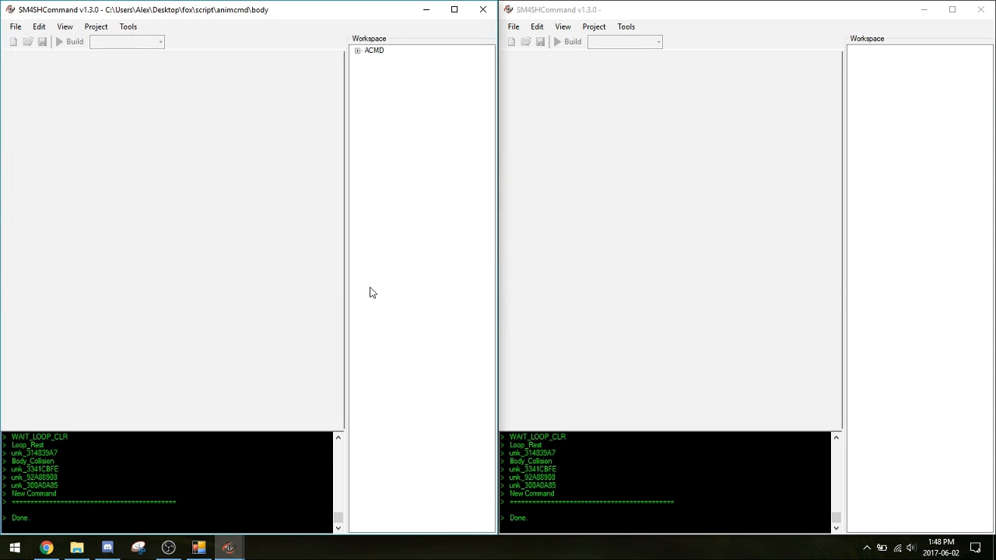
Parse fox's animations from the desktop folder fox\motion and expand the ACMD list in fox's workspace
{"action": "left_click", "coordinate": [128, 27]}
{"action": "left_click", "coordinate": [142, 42]}
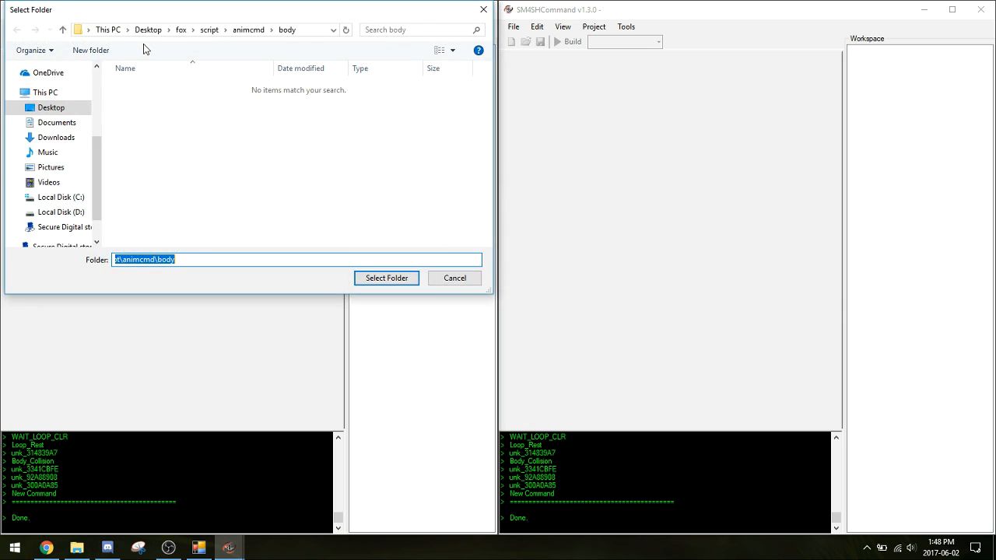
{"action": "left_click", "coordinate": [180, 30]}
{"action": "double_click", "coordinate": [141, 99]}
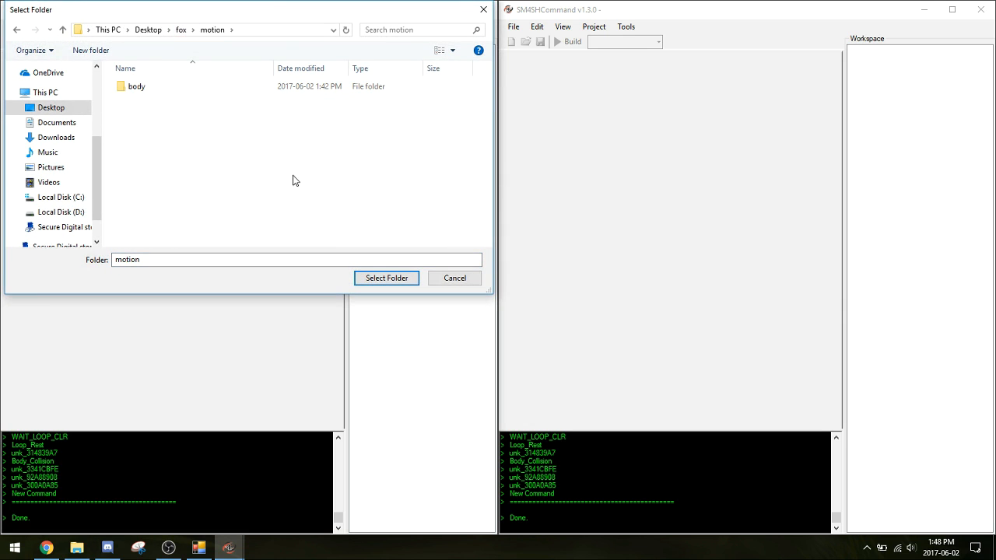
{"action": "left_click", "coordinate": [379, 277]}
{"action": "double_click", "coordinate": [374, 50]}
{"action": "scroll", "coordinate": [385, 193], "scroll_direction": "down", "scroll_amount": 3}
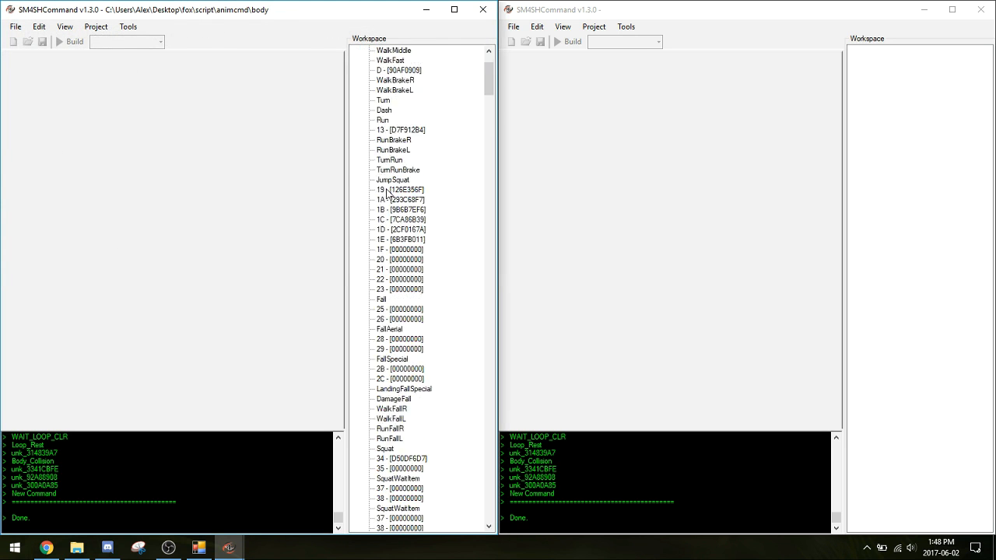
Open falco's fighter scripts in the second SM4SHCommand window from the desktop folder falco\script\animcmd\body
{"action": "left_click", "coordinate": [514, 27]}
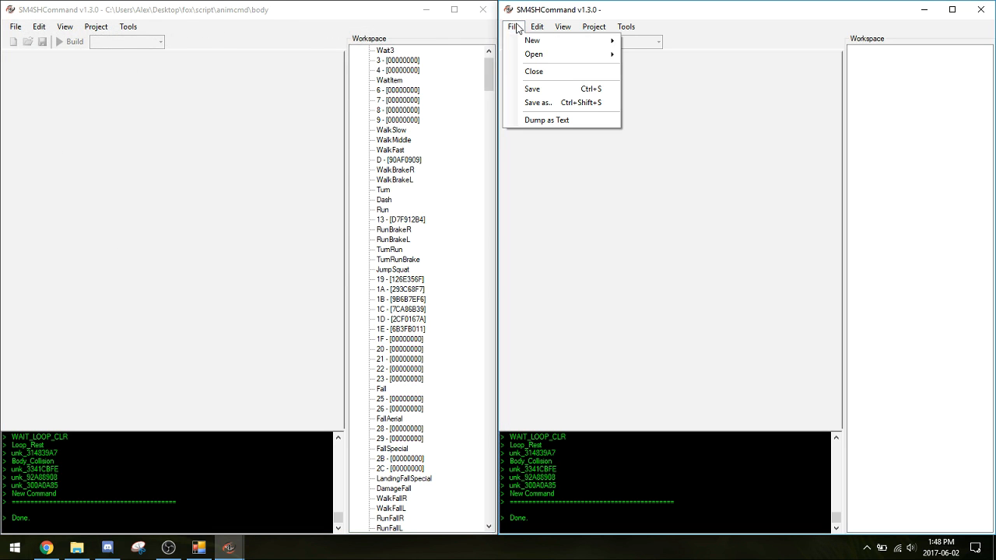
{"action": "left_click", "coordinate": [515, 26]}
{"action": "left_click", "coordinate": [514, 26]}
{"action": "mouse_move", "coordinate": [542, 53]}
{"action": "left_click", "coordinate": [653, 72]}
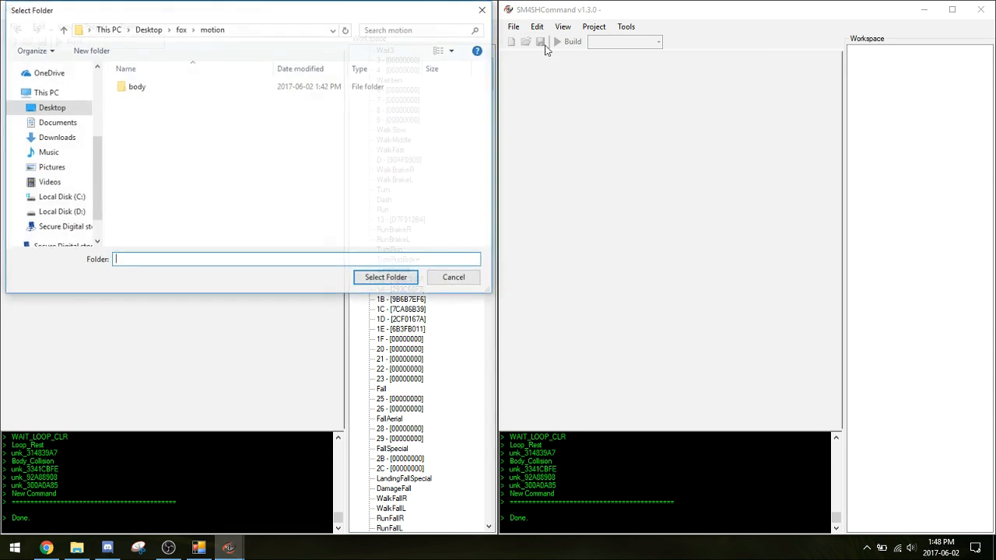
{"action": "left_click", "coordinate": [148, 30]}
{"action": "double_click", "coordinate": [173, 94]}
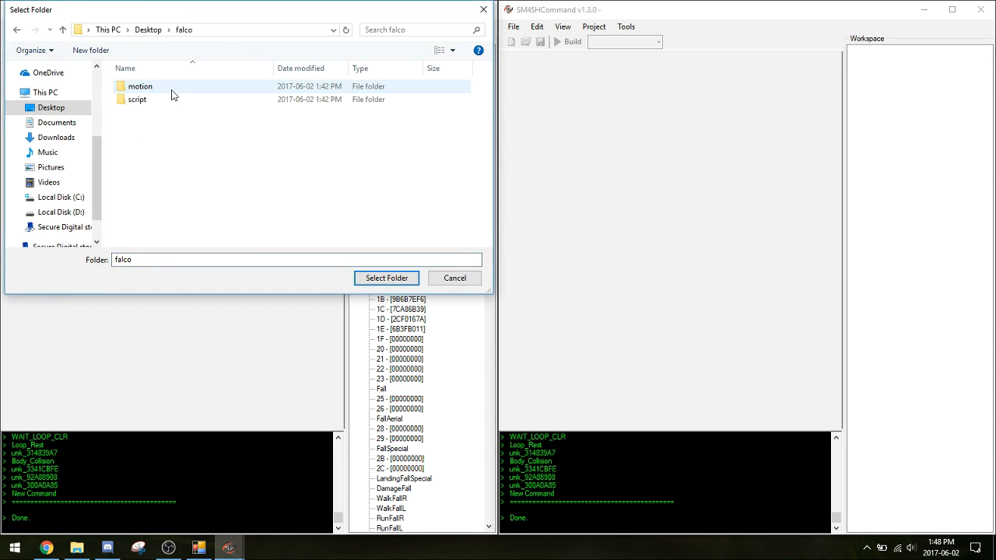
{"action": "double_click", "coordinate": [171, 99]}
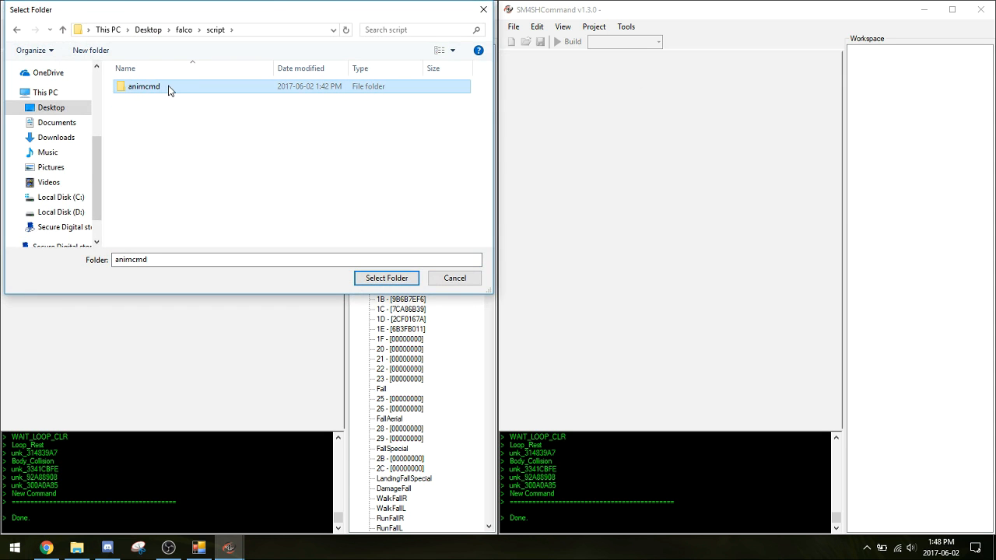
{"action": "double_click", "coordinate": [172, 87]}
{"action": "double_click", "coordinate": [168, 87]}
{"action": "left_click", "coordinate": [381, 278]}
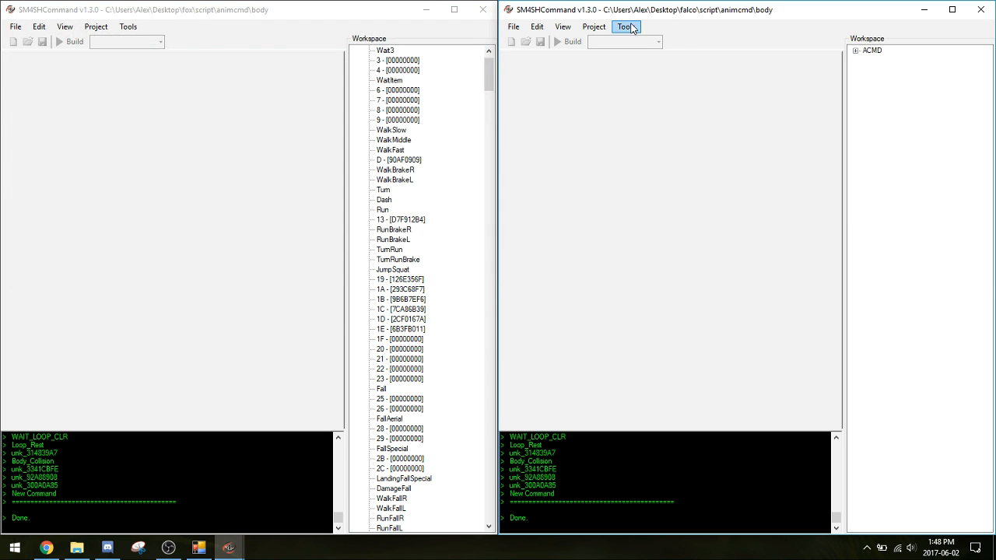
Expand the ACMD list in falco's workspace and parse falco's animations from the desktop folder falco\motion
{"action": "left_click", "coordinate": [855, 50]}
{"action": "scroll", "coordinate": [926, 155], "scroll_direction": "down", "scroll_amount": 11}
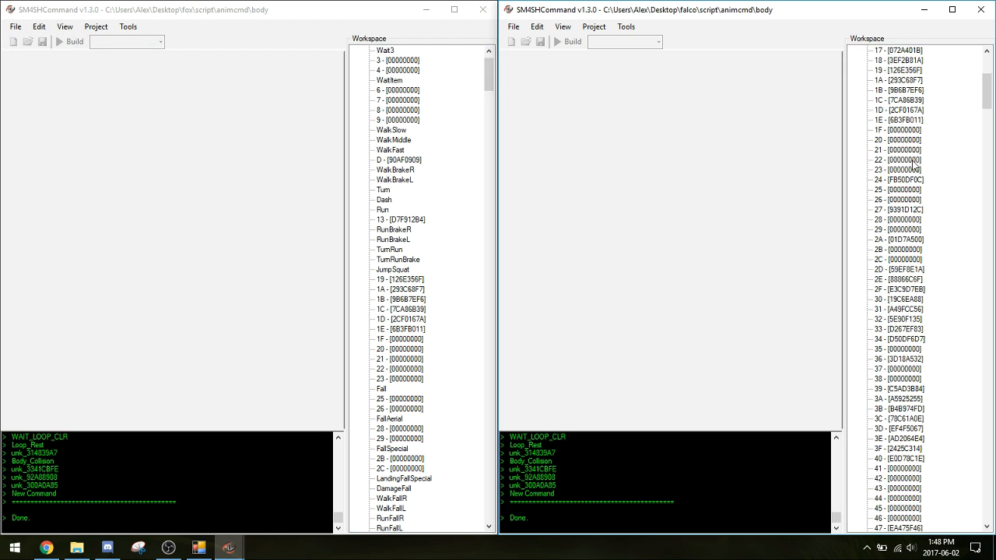
{"action": "scroll", "coordinate": [895, 178], "scroll_direction": "up", "scroll_amount": 1}
{"action": "scroll", "coordinate": [899, 176], "scroll_direction": "up", "scroll_amount": 10}
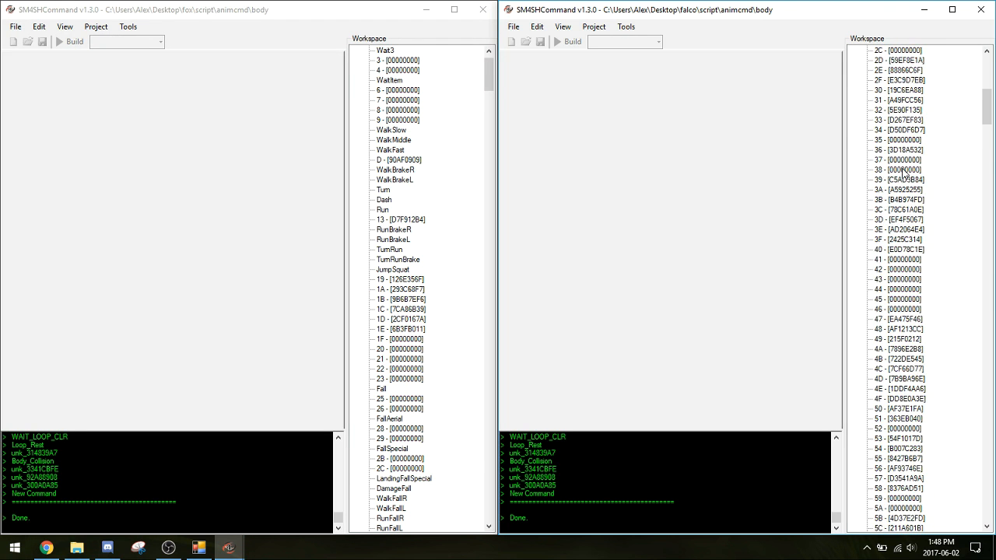
{"action": "left_click", "coordinate": [628, 28]}
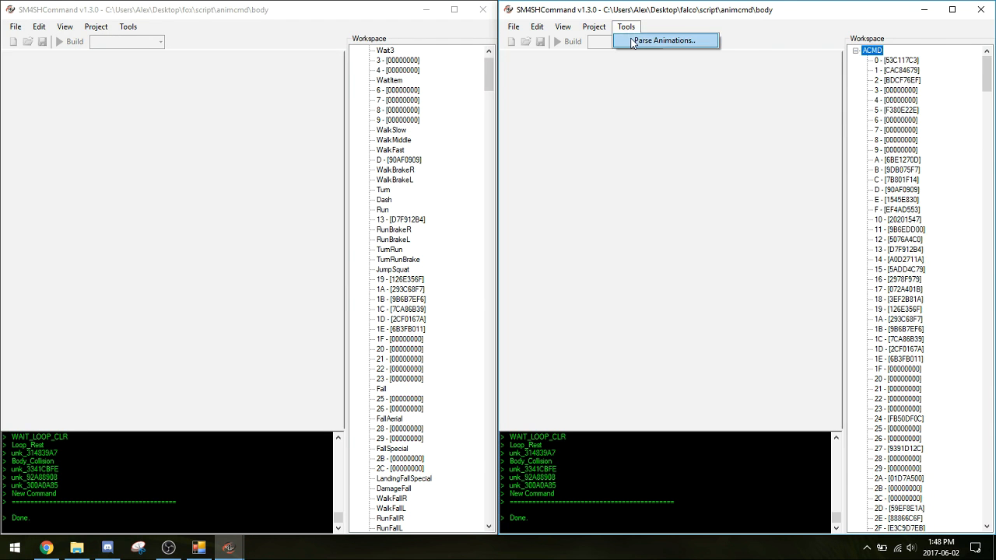
{"action": "left_click", "coordinate": [650, 42]}
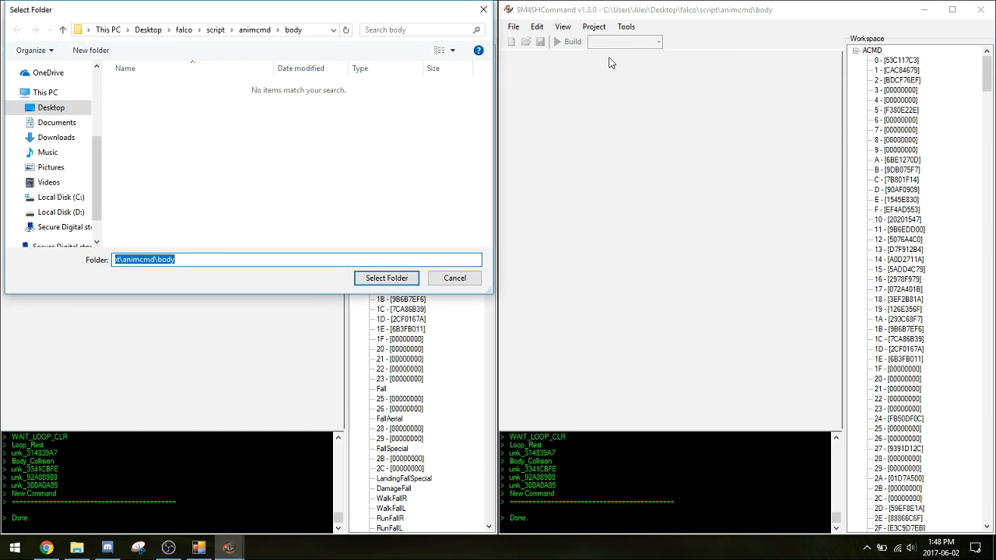
{"action": "left_click", "coordinate": [181, 31]}
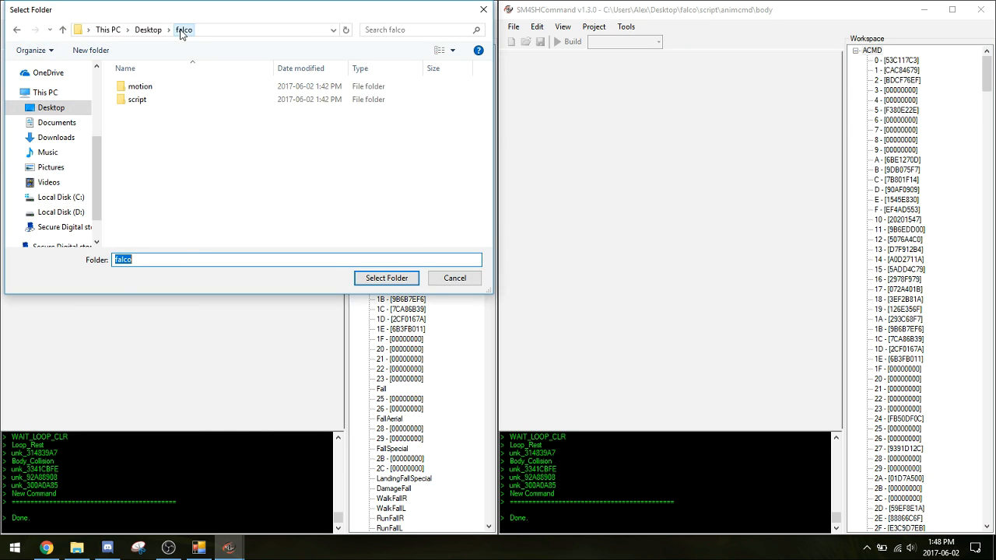
{"action": "double_click", "coordinate": [159, 89]}
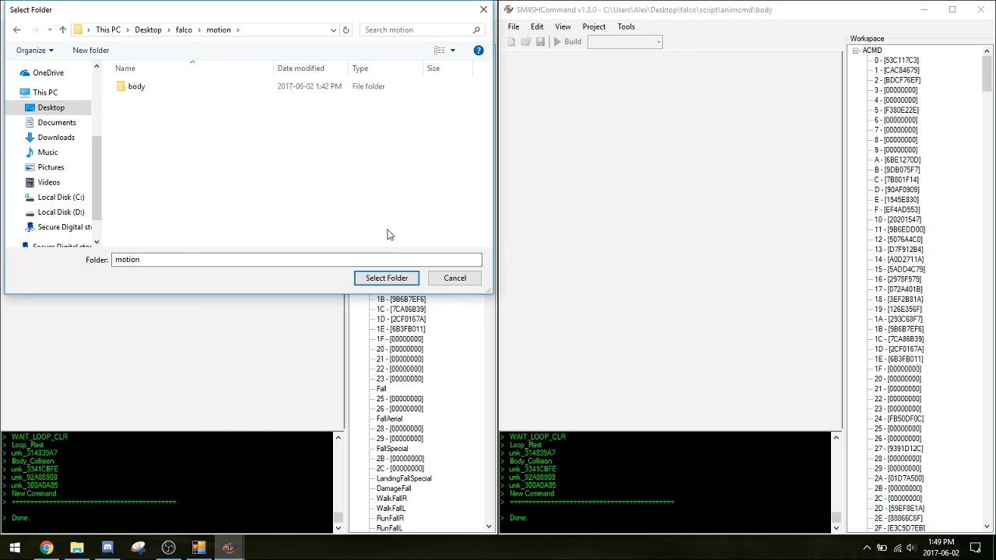
{"action": "left_click", "coordinate": [386, 278]}
{"action": "scroll", "coordinate": [920, 134], "scroll_direction": "down", "scroll_amount": 3}
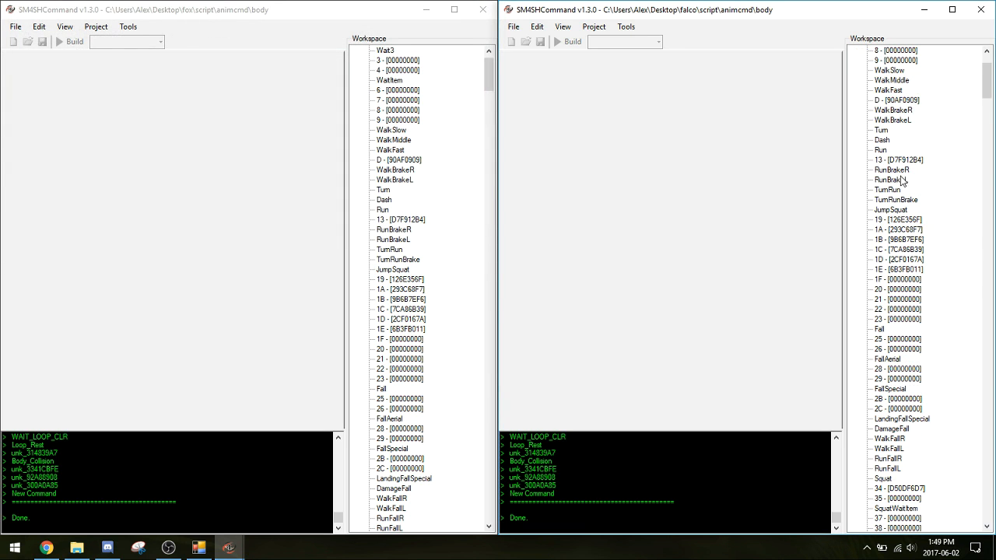
Open AttackS4 from fox's script list and show its game script
{"action": "scroll", "coordinate": [451, 282], "scroll_direction": "down", "scroll_amount": 18}
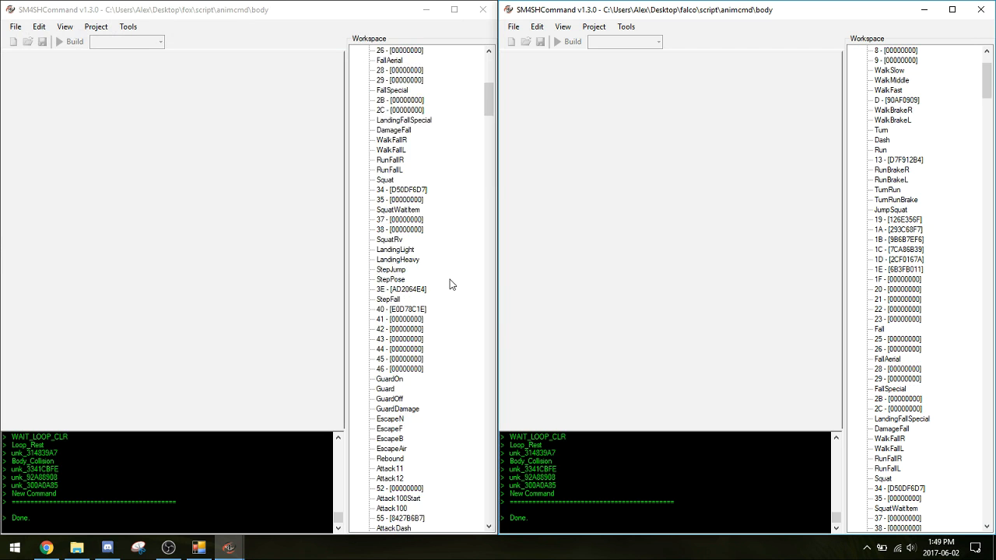
{"action": "scroll", "coordinate": [436, 249], "scroll_direction": "down", "scroll_amount": 2}
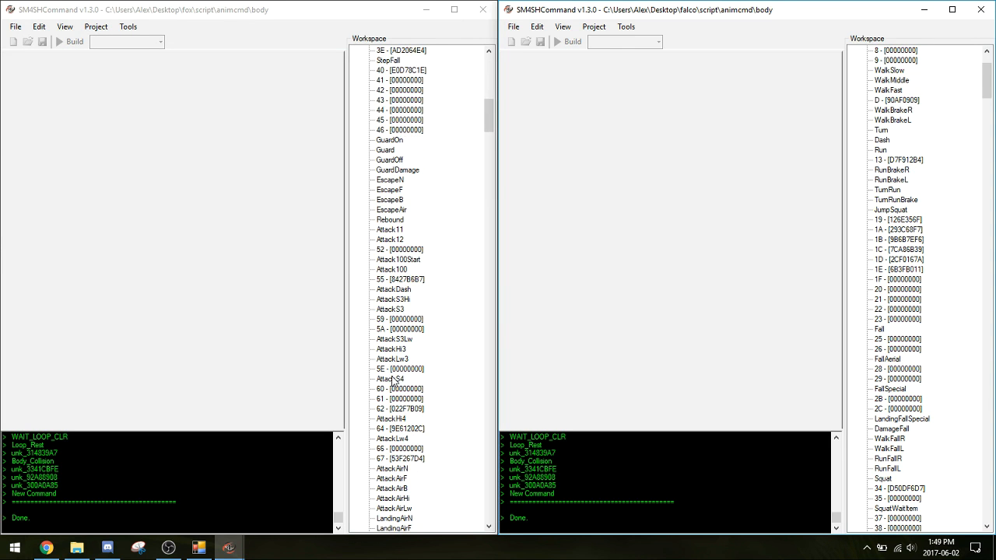
{"action": "double_click", "coordinate": [391, 379]}
{"action": "left_click", "coordinate": [84, 73]}
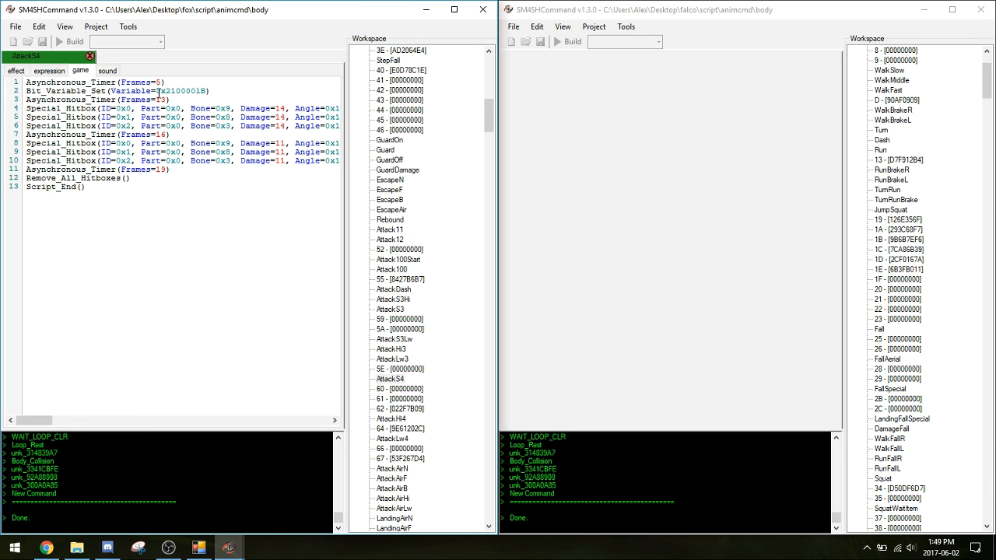
{"action": "left_click_drag", "start_coordinate": [209, 212], "coordinate": [25, 81]}
{"action": "left_click", "coordinate": [147, 193]}
Find AttackS4 in falco's script list and open it in the second window
{"action": "scroll", "coordinate": [933, 230], "scroll_direction": "down", "scroll_amount": 8}
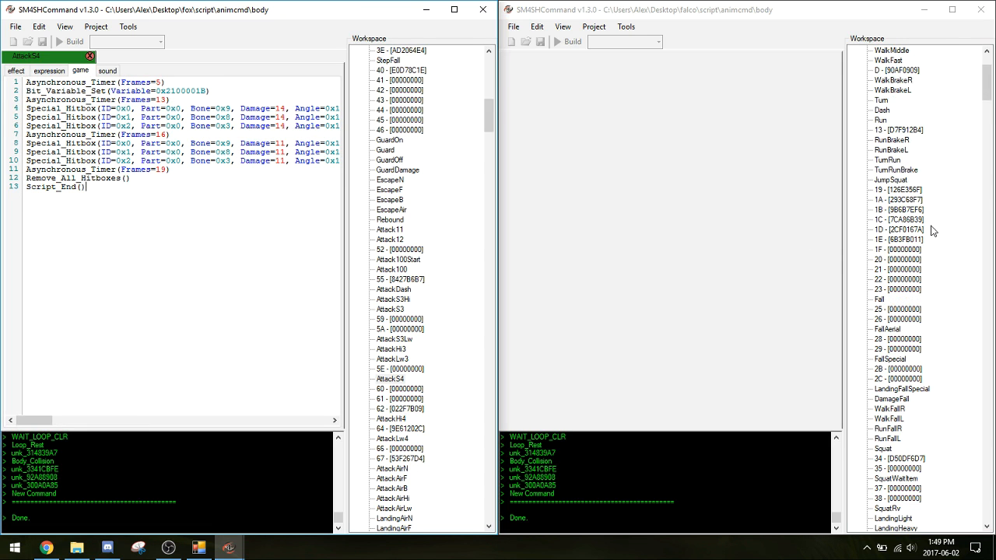
{"action": "scroll", "coordinate": [933, 231], "scroll_direction": "down", "scroll_amount": 7}
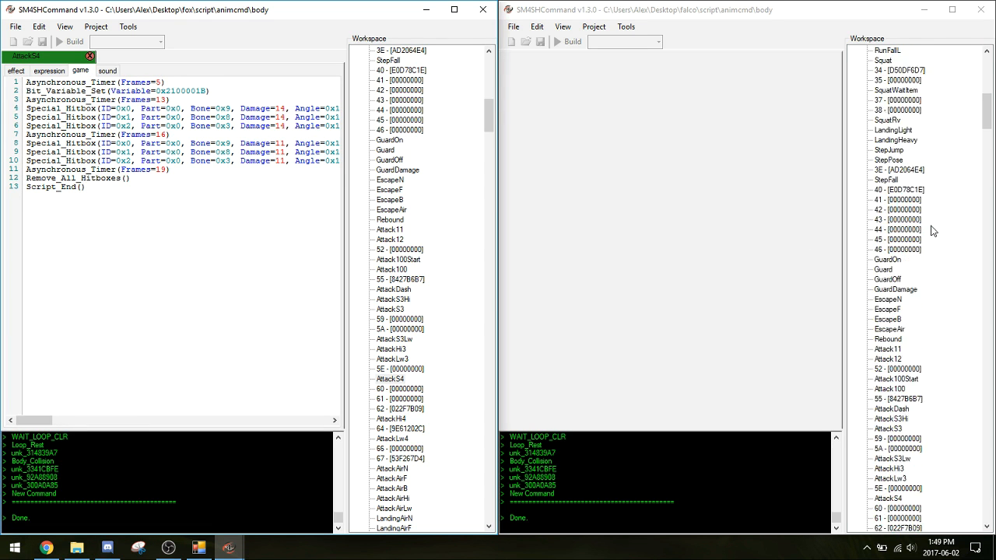
{"action": "left_click", "coordinate": [887, 469]}
{"action": "double_click", "coordinate": [900, 469]}
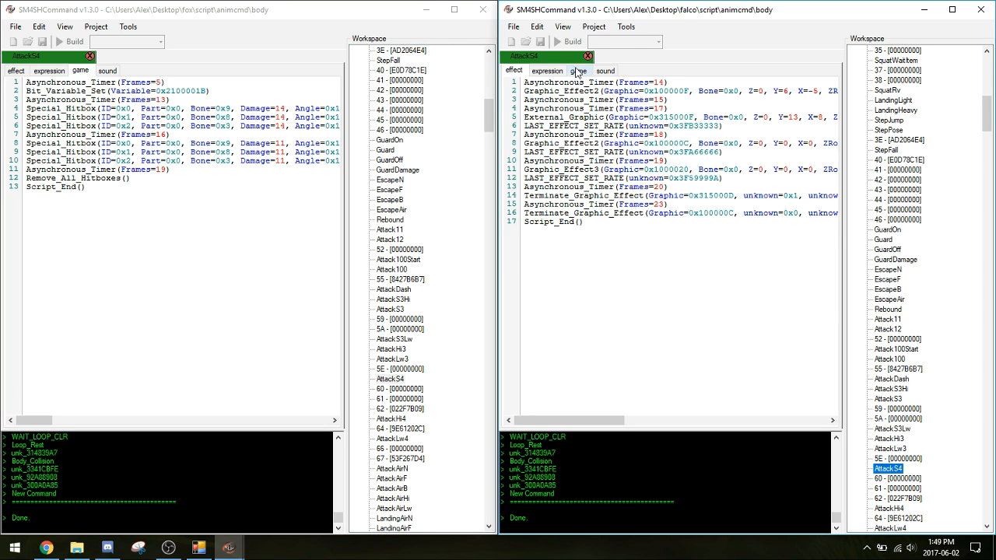
Replace the entire effect script of fox's AttackS4 with a copy of falco's AttackS4 effect script
{"action": "left_click", "coordinate": [21, 71]}
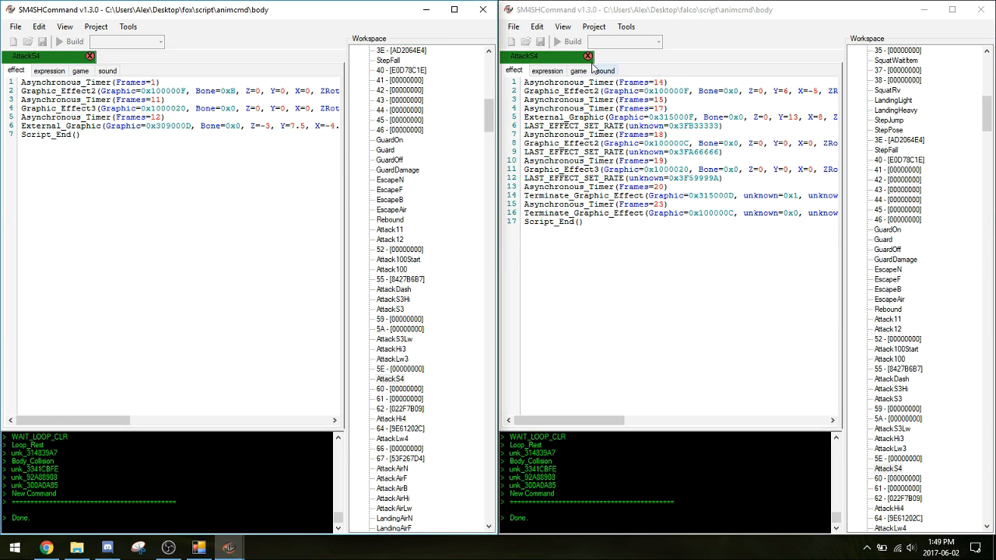
{"action": "left_click", "coordinate": [656, 247]}
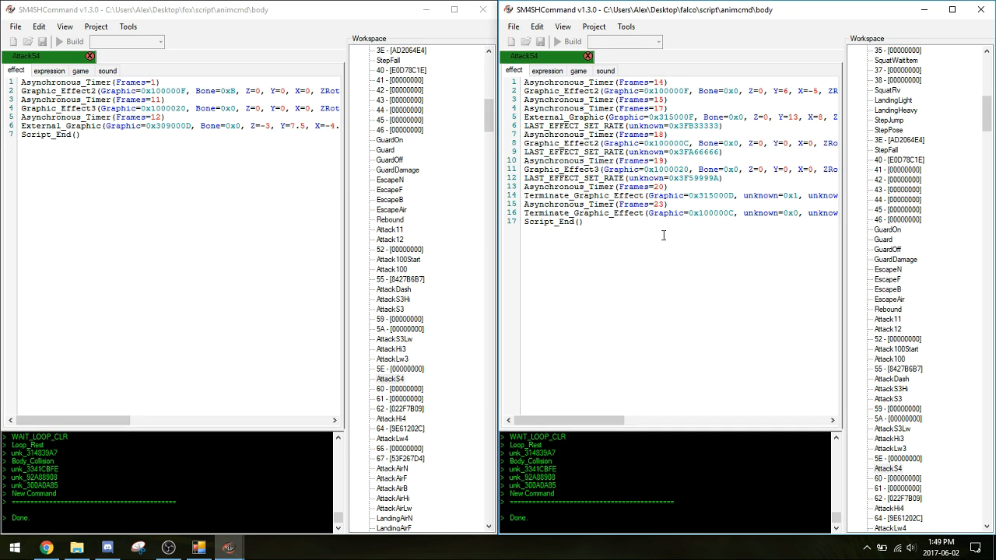
{"action": "left_click_drag", "start_coordinate": [664, 234], "coordinate": [502, 79]}
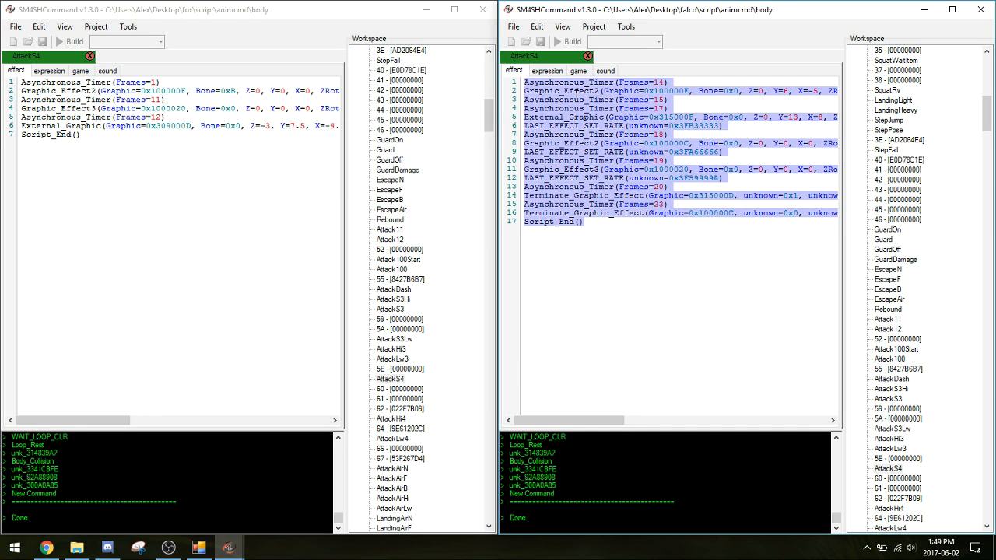
{"action": "left_click", "coordinate": [203, 160]}
{"action": "left_click_drag", "start_coordinate": [229, 165], "coordinate": [21, 82]}
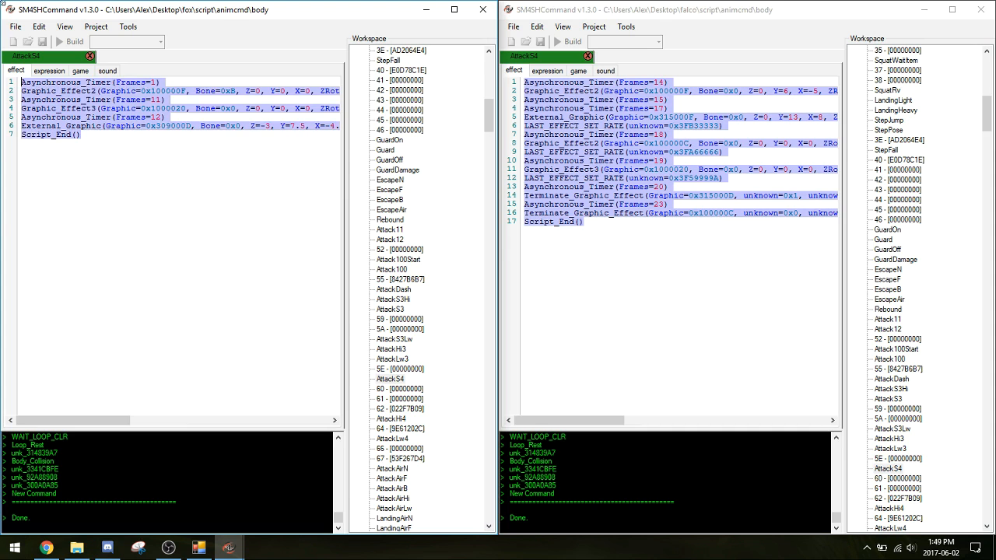
{"action": "key", "text": "ctrl+v"}
Replace the entire expression script of fox's AttackS4 with a copy of falco's AttackS4 expression script
{"action": "left_click", "coordinate": [49, 71]}
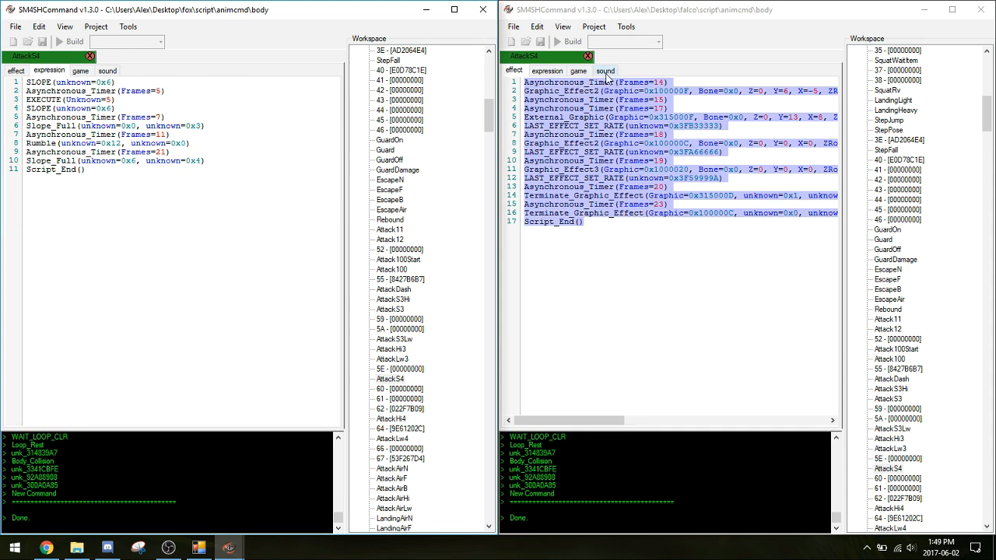
{"action": "left_click", "coordinate": [558, 73]}
{"action": "left_click", "coordinate": [558, 72]}
{"action": "left_click_drag", "start_coordinate": [623, 196], "coordinate": [433, 72]}
{"action": "key", "text": "ctrl+c"}
{"action": "left_click", "coordinate": [168, 185]}
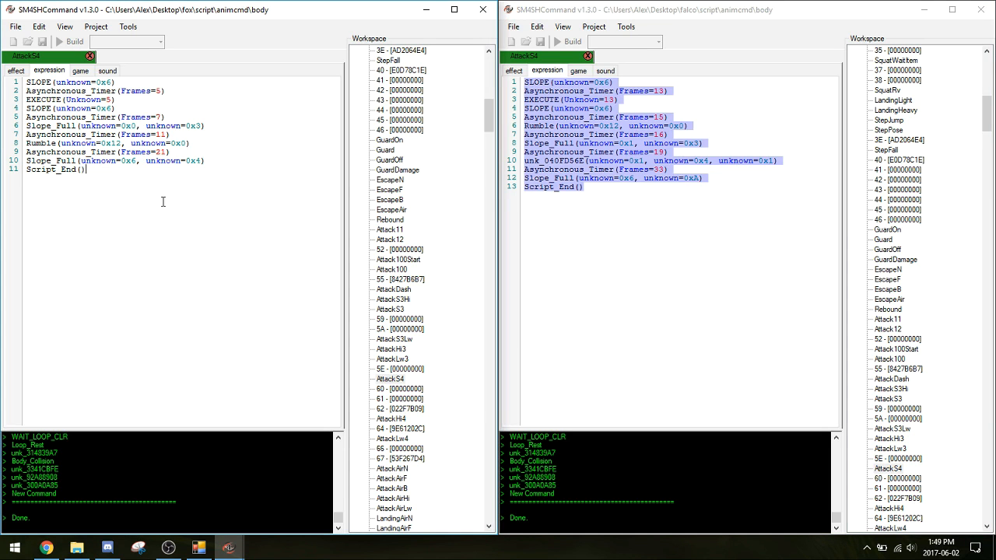
{"action": "left_click_drag", "start_coordinate": [152, 210], "coordinate": [3, 74]}
{"action": "key", "text": "ctrl+v"}
Replace the entire game script of fox's AttackS4 with a copy of falco's AttackS4 game script
{"action": "key", "text": "ctrl+Tab"}
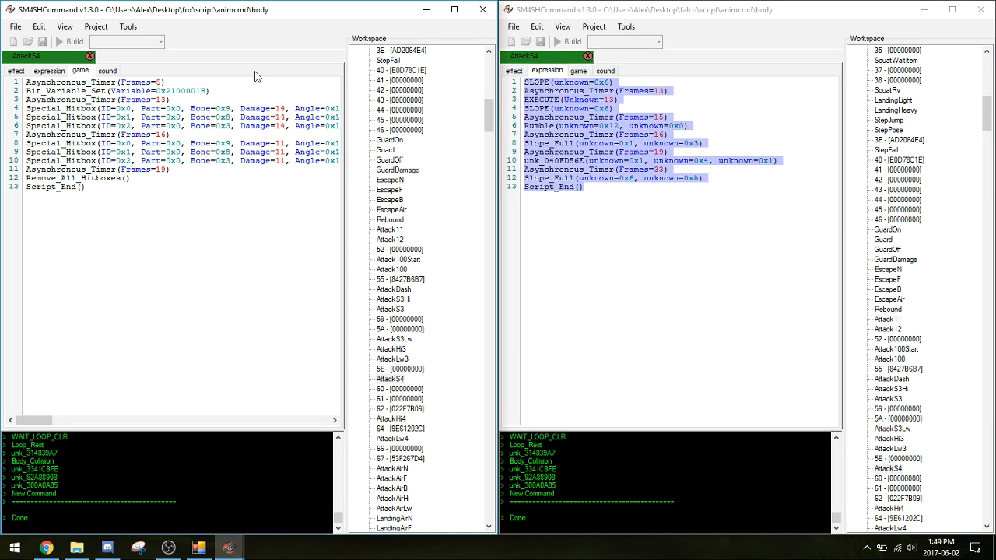
{"action": "left_click", "coordinate": [585, 72]}
{"action": "left_click_drag", "start_coordinate": [619, 198], "coordinate": [477, 65]}
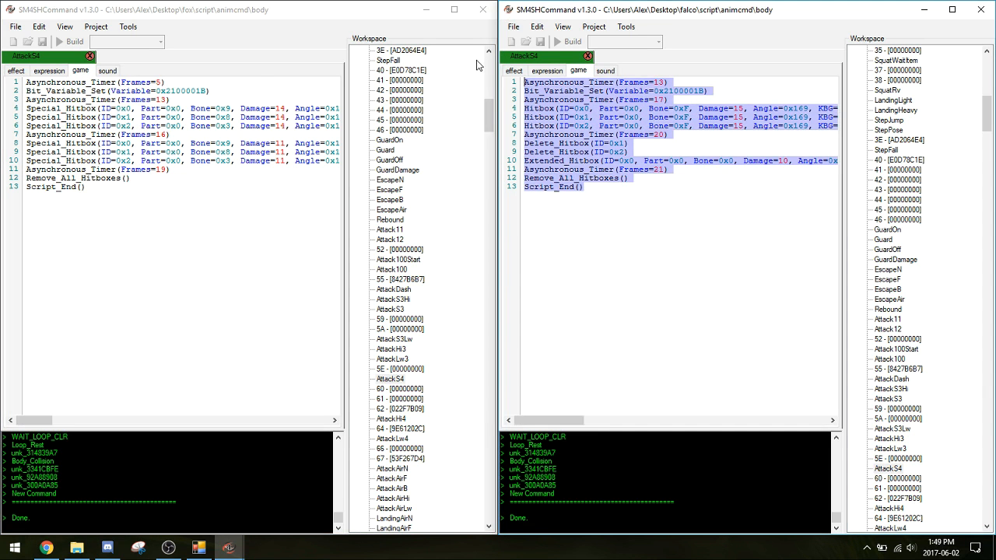
{"action": "left_click_drag", "start_coordinate": [161, 215], "coordinate": [2, 14]}
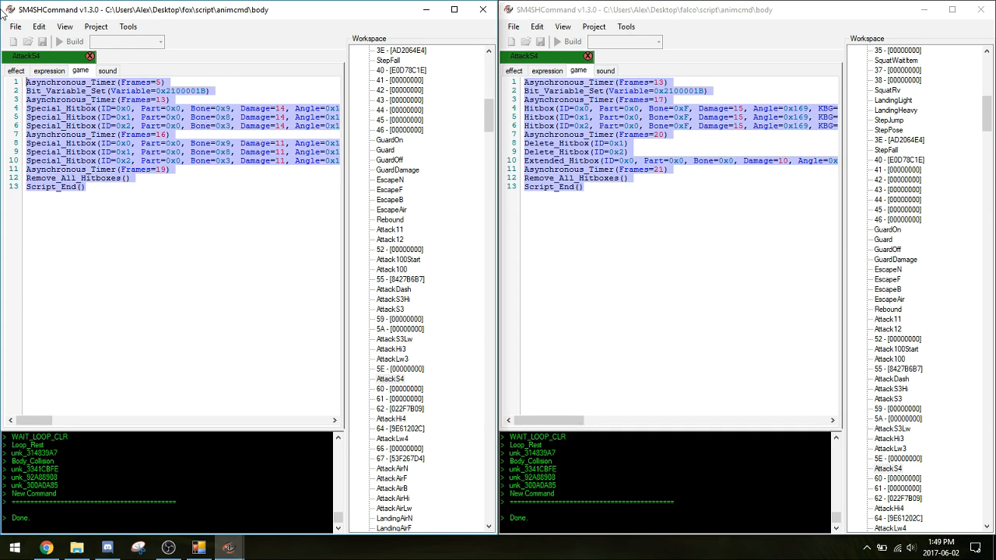
{"action": "key", "text": "ctrl+v"}
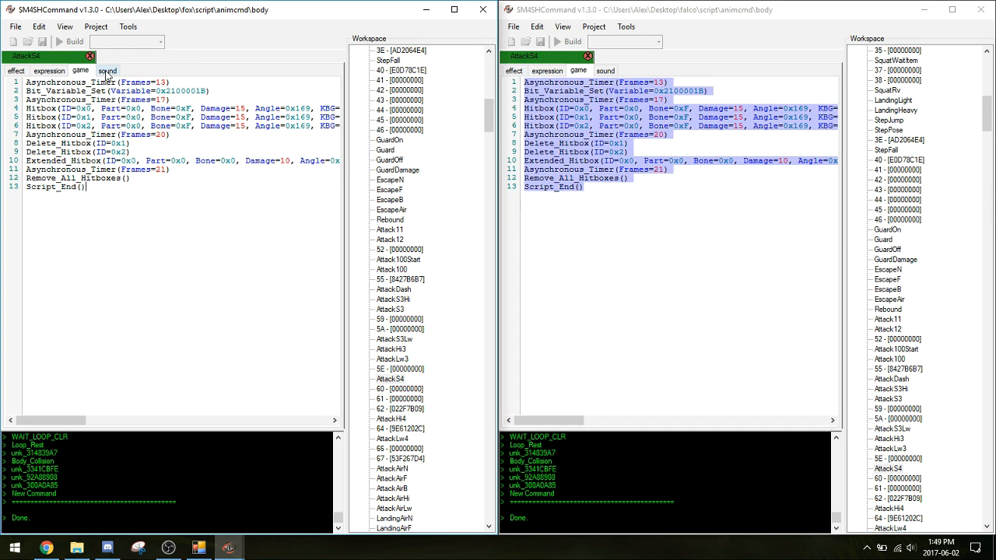
Show the AttackS4 sound scripts of fox and falco side by side and compare their timers and sound effect commands
{"action": "left_click", "coordinate": [108, 71]}
{"action": "left_click", "coordinate": [605, 71]}
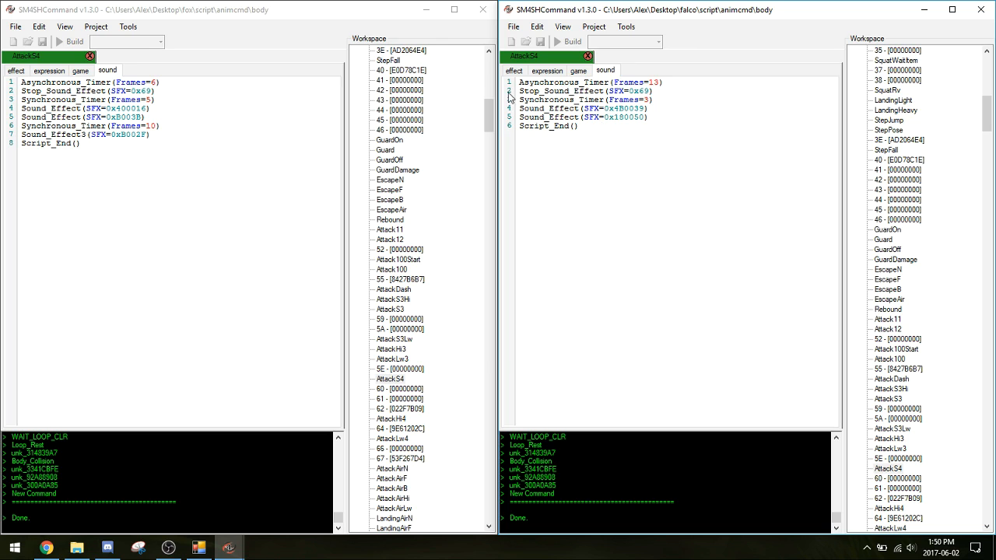
{"action": "left_click_drag", "start_coordinate": [522, 91], "coordinate": [602, 91]}
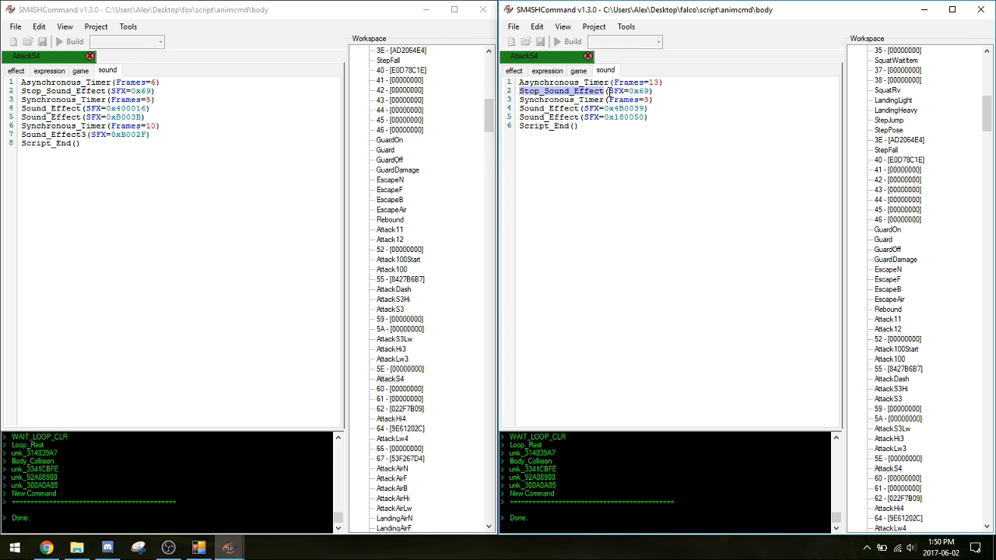
{"action": "left_click", "coordinate": [615, 109]}
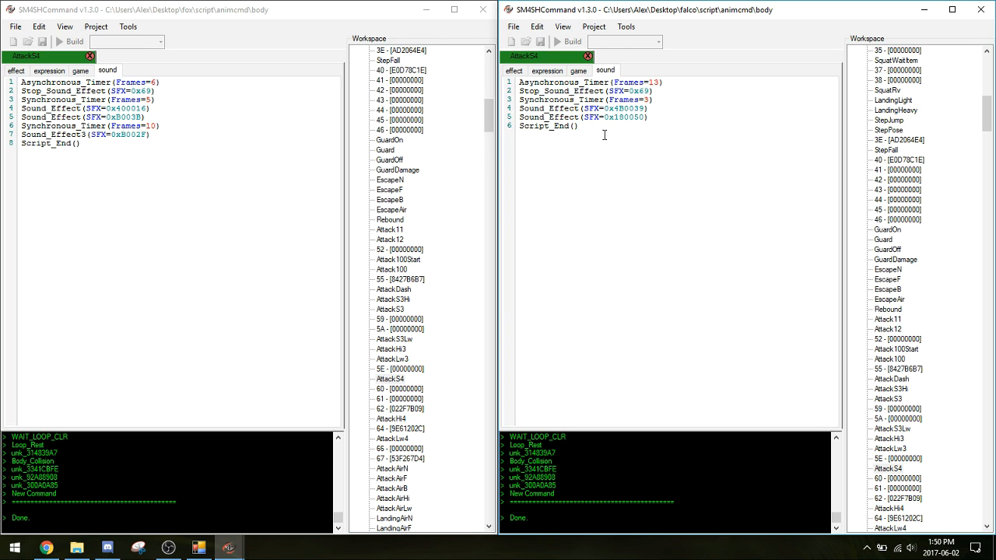
{"action": "left_click_drag", "start_coordinate": [593, 124], "coordinate": [518, 97]}
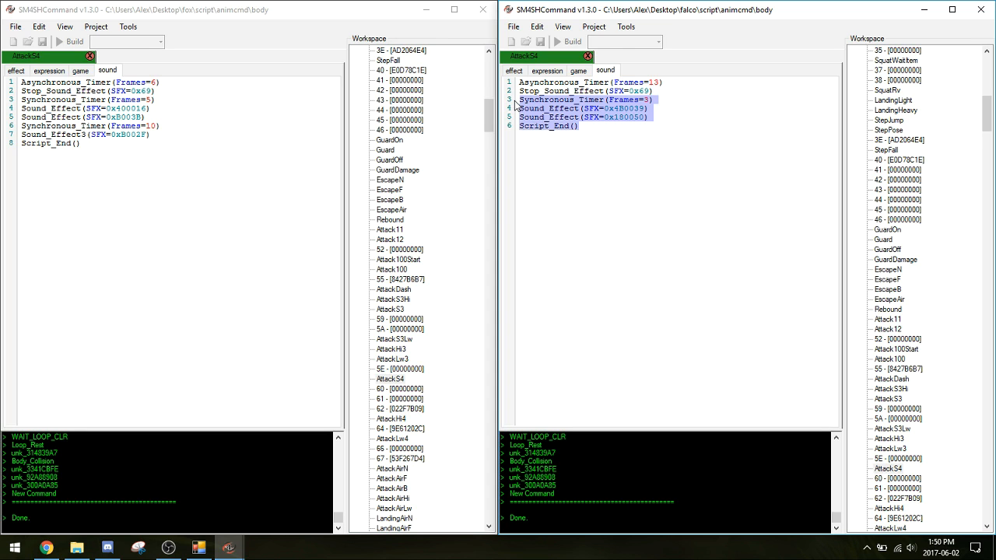
{"action": "left_click", "coordinate": [126, 139]}
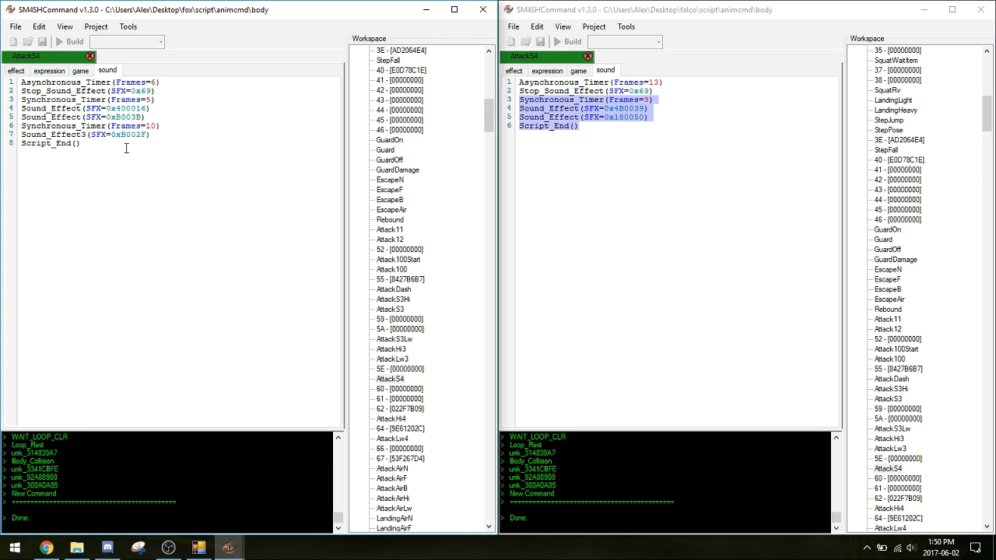
{"action": "key", "text": "ctrl+a"}
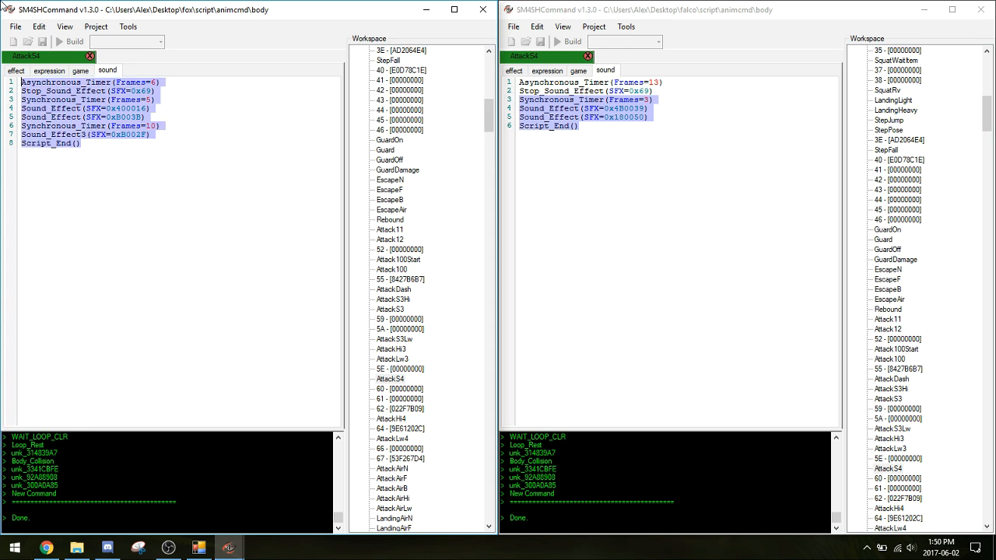
{"action": "key", "text": "shift+Down"}
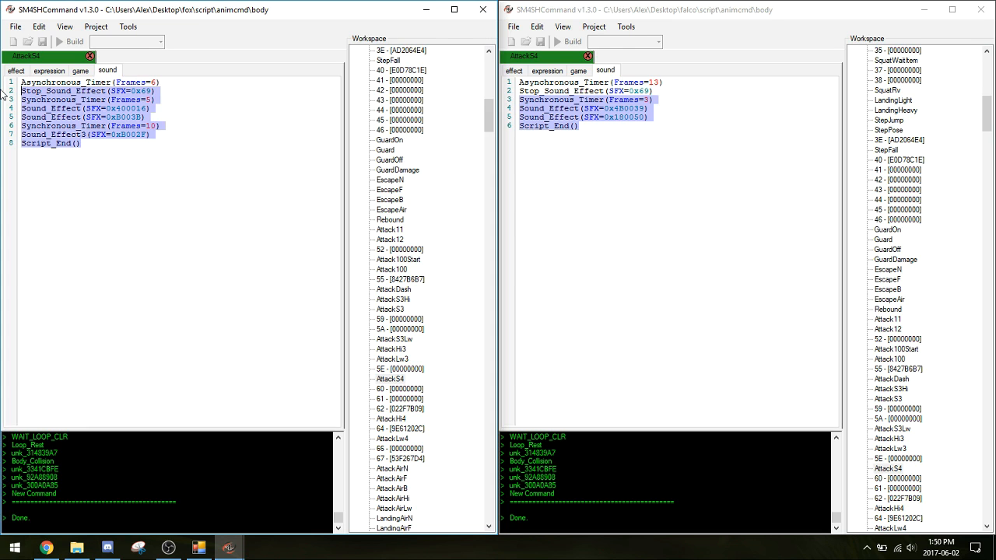
{"action": "left_click", "coordinate": [108, 140]}
{"action": "left_click", "coordinate": [657, 83]}
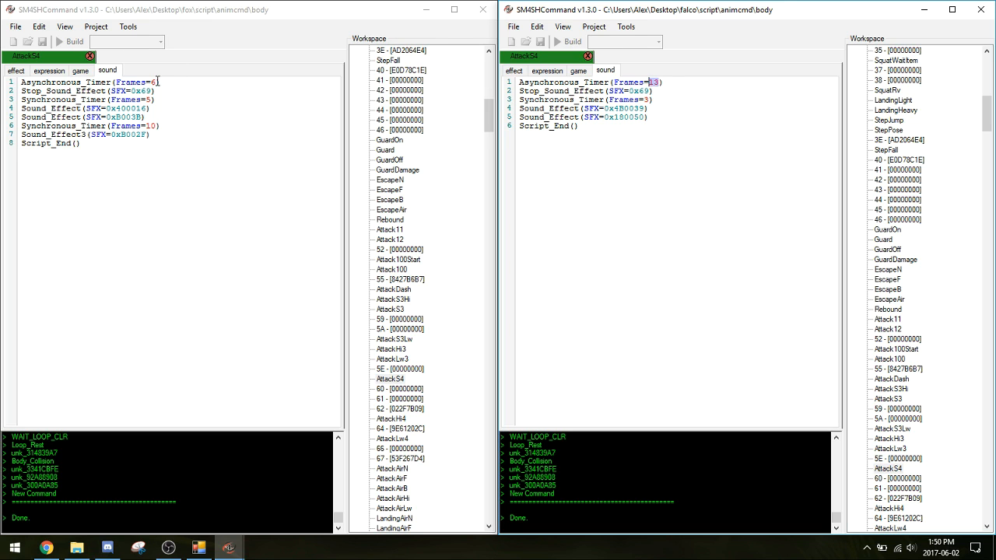
{"action": "left_click_drag", "start_coordinate": [158, 81], "coordinate": [152, 81]}
Replace the entire sound script of fox's AttackS4 with a copy of falco's AttackS4 sound script
{"action": "left_click", "coordinate": [652, 139]}
{"action": "key", "text": "ctrl+a"}
{"action": "key", "text": "ctrl+c"}
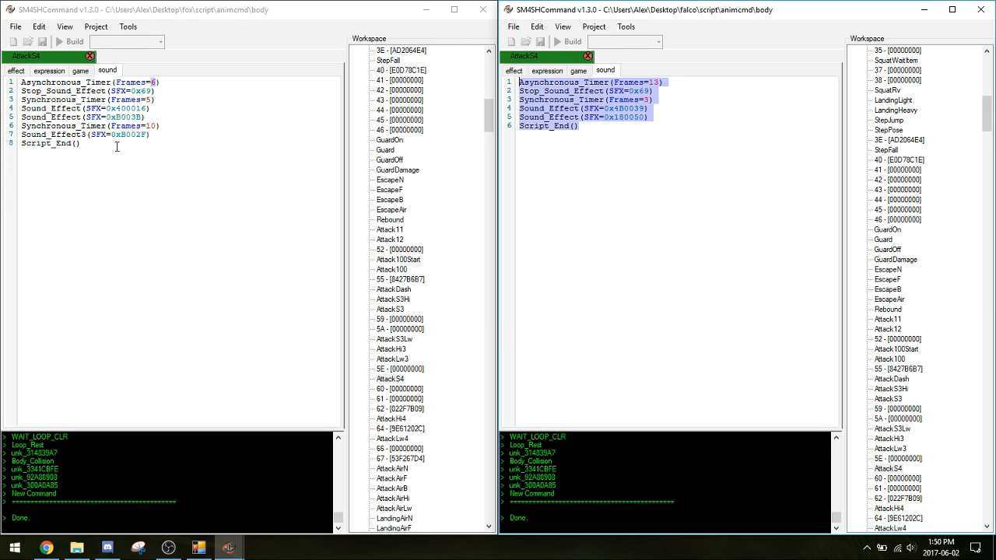
{"action": "left_click", "coordinate": [117, 147]}
{"action": "key", "text": "ctrl+a"}
{"action": "key", "text": "ctrl+v"}
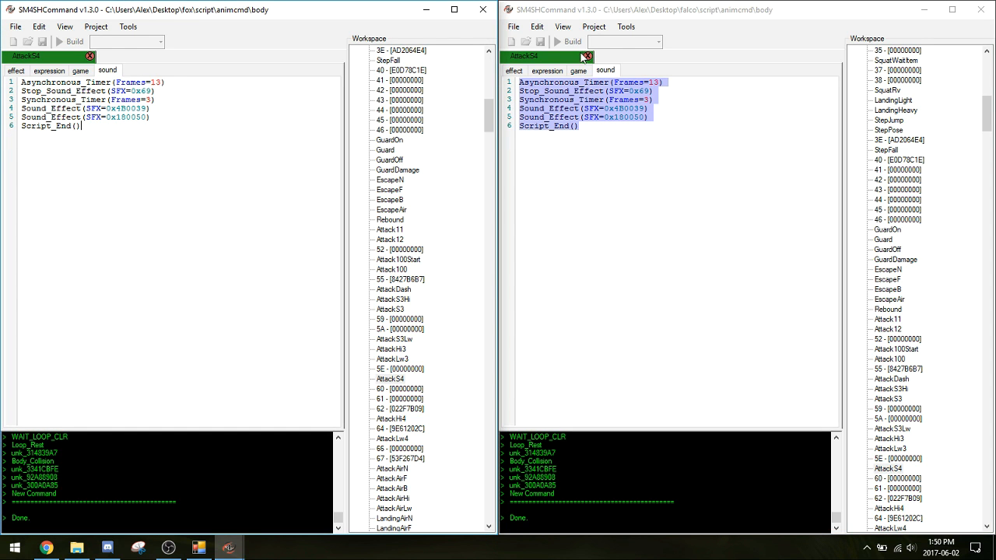
Close falco's SM4SHCommand window, maximize fox's window and close its AttackS4 script
{"action": "left_click", "coordinate": [982, 8]}
{"action": "left_click_drag", "start_coordinate": [235, 10], "coordinate": [528, 1]}
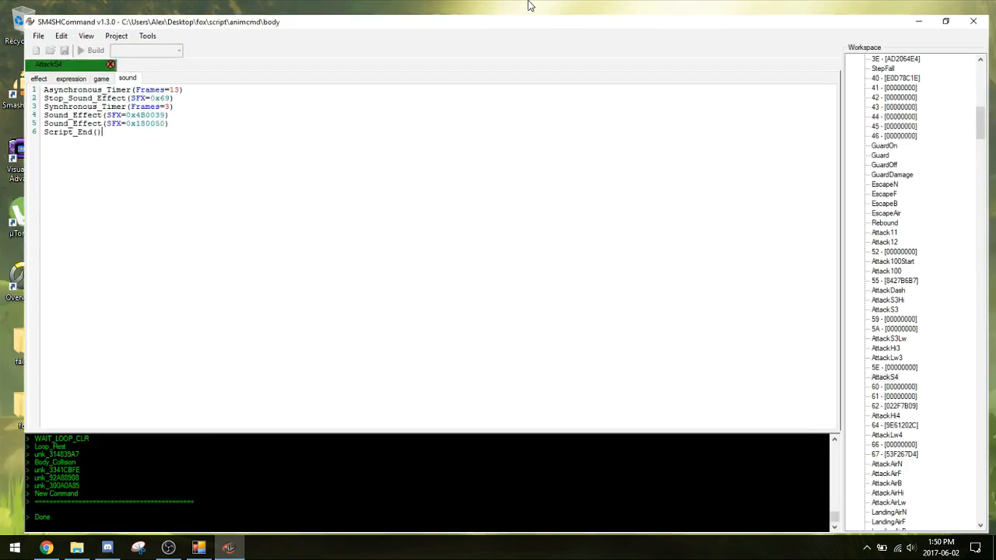
{"action": "left_click", "coordinate": [88, 50]}
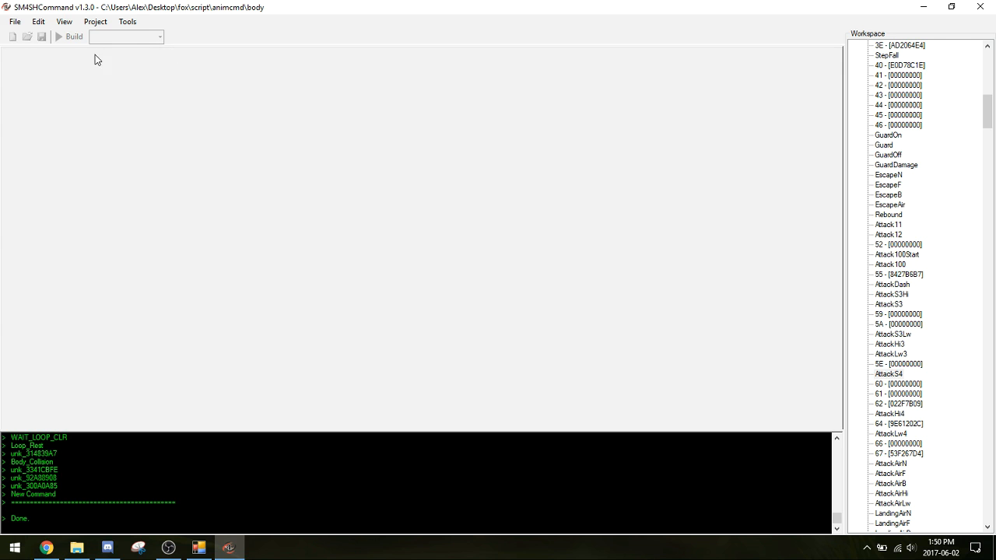
Save fox's edited scripts into the desktop folder fox\script\animcmd\body and close SM4SHCommand
{"action": "left_click", "coordinate": [15, 21]}
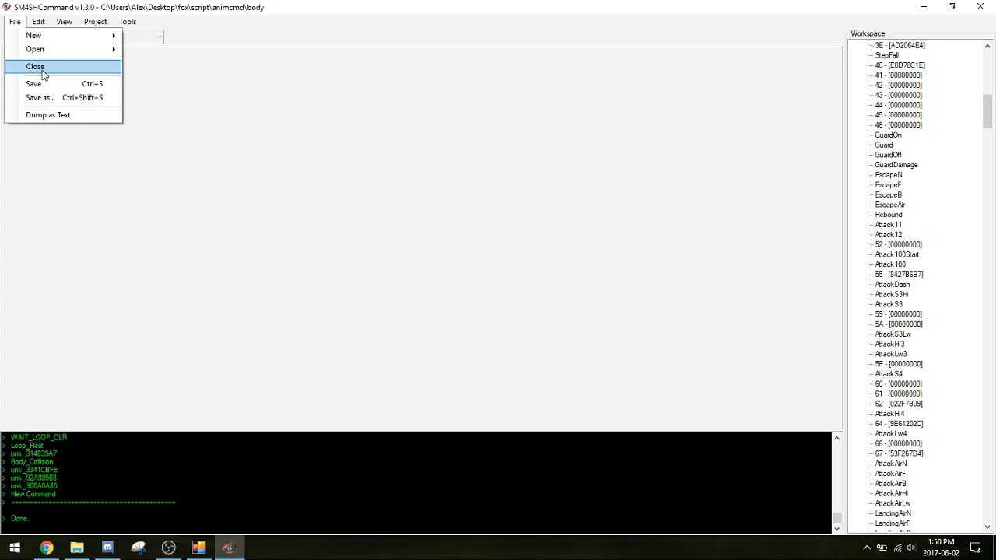
{"action": "left_click", "coordinate": [54, 96]}
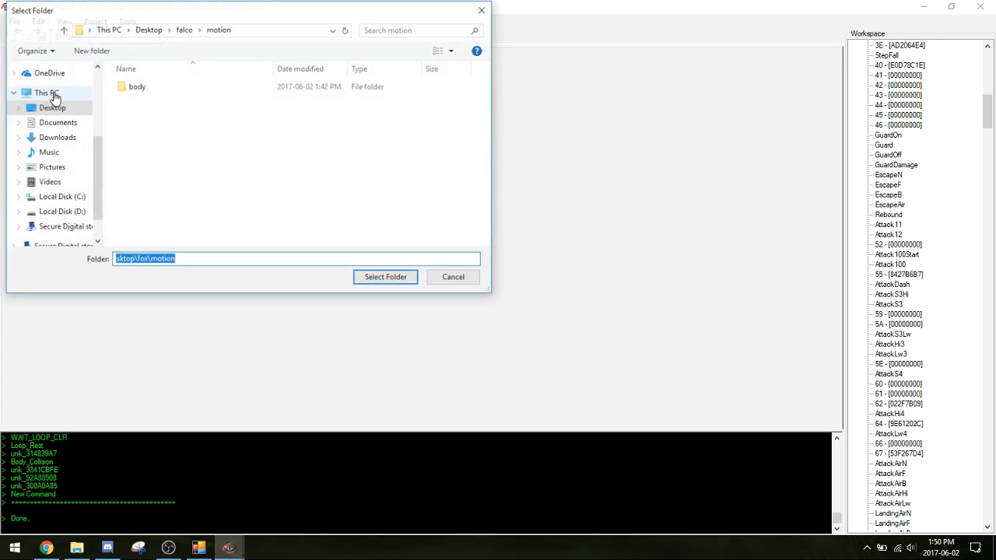
{"action": "left_click", "coordinate": [150, 31]}
{"action": "double_click", "coordinate": [235, 117]}
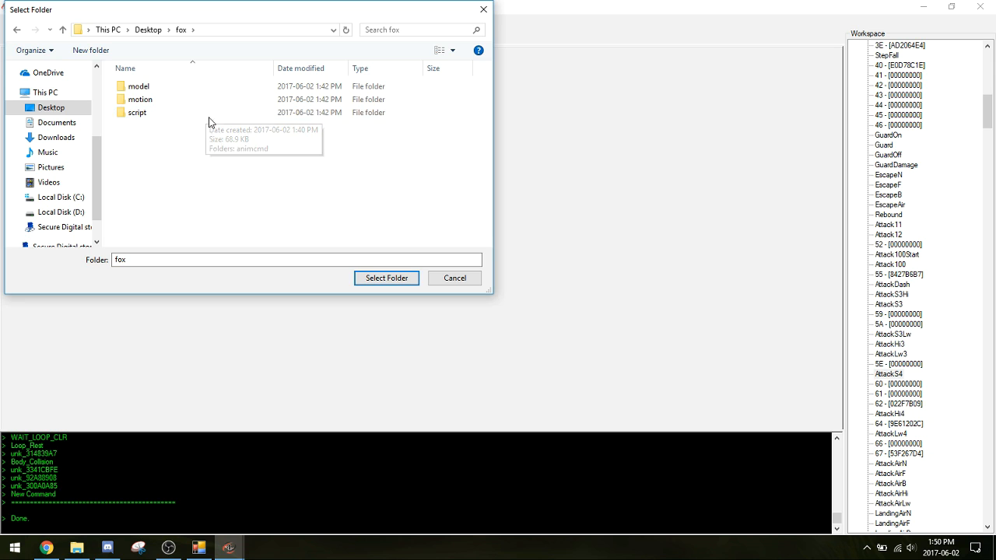
{"action": "double_click", "coordinate": [200, 118]}
{"action": "double_click", "coordinate": [198, 88]}
{"action": "double_click", "coordinate": [199, 89]}
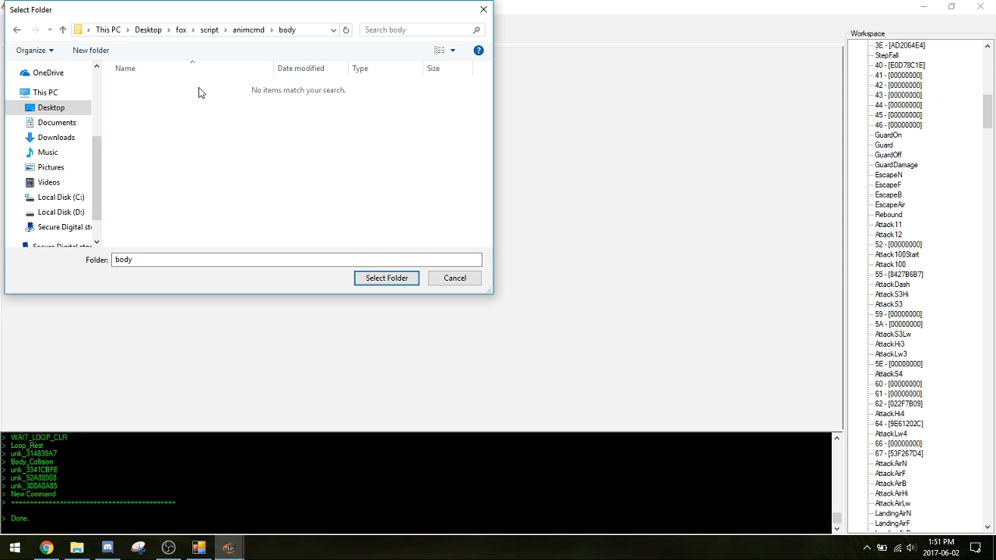
{"action": "left_click", "coordinate": [390, 280]}
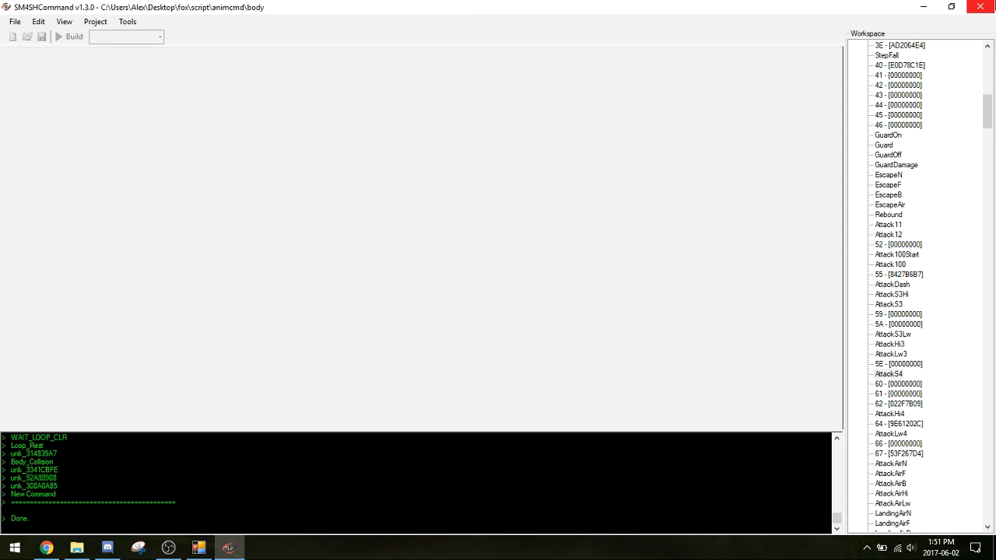
{"action": "left_click", "coordinate": [982, 7]}
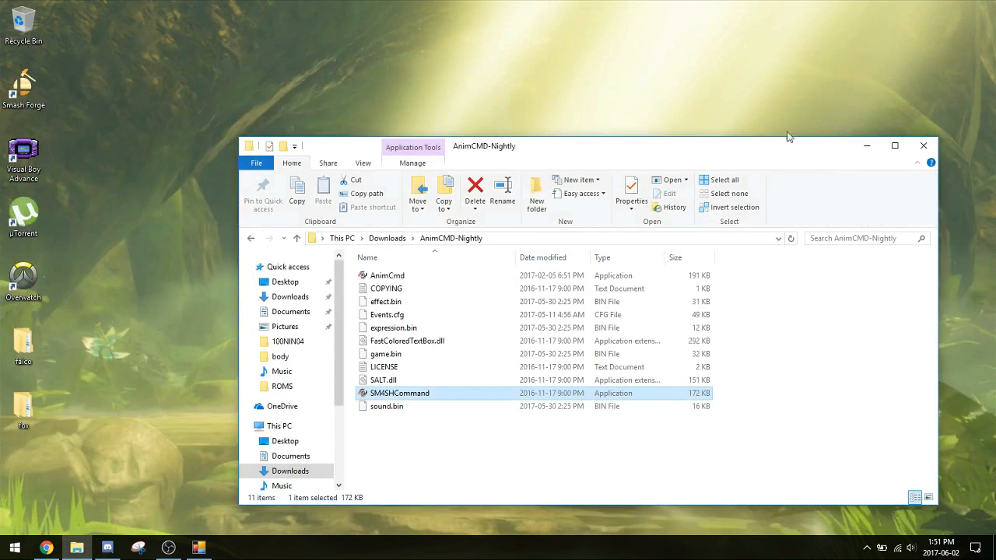
Check the modification dates of the saved files in the desktop folder fox\script\animcmd\body, and close both folder windows
{"action": "double_click", "coordinate": [6, 412]}
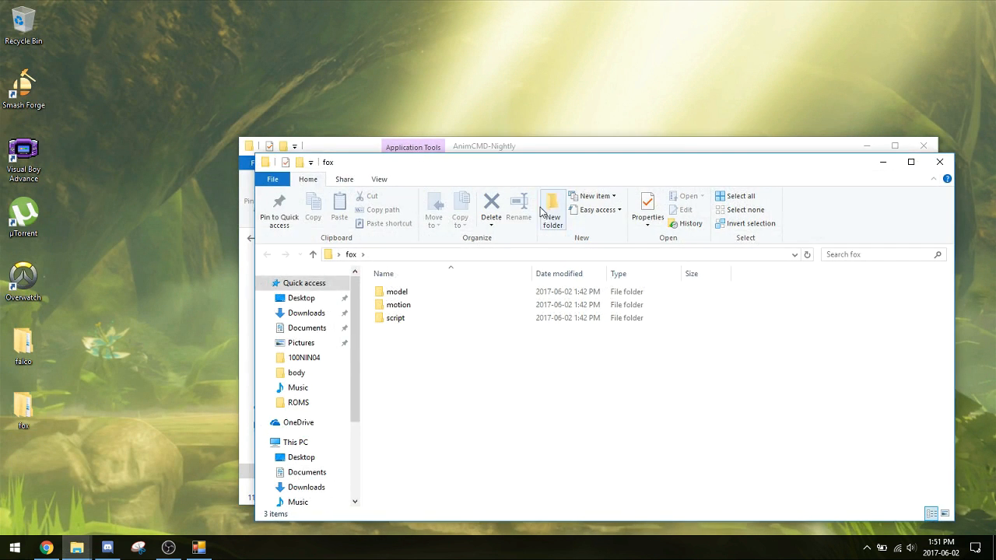
{"action": "double_click", "coordinate": [405, 320]}
{"action": "double_click", "coordinate": [415, 293]}
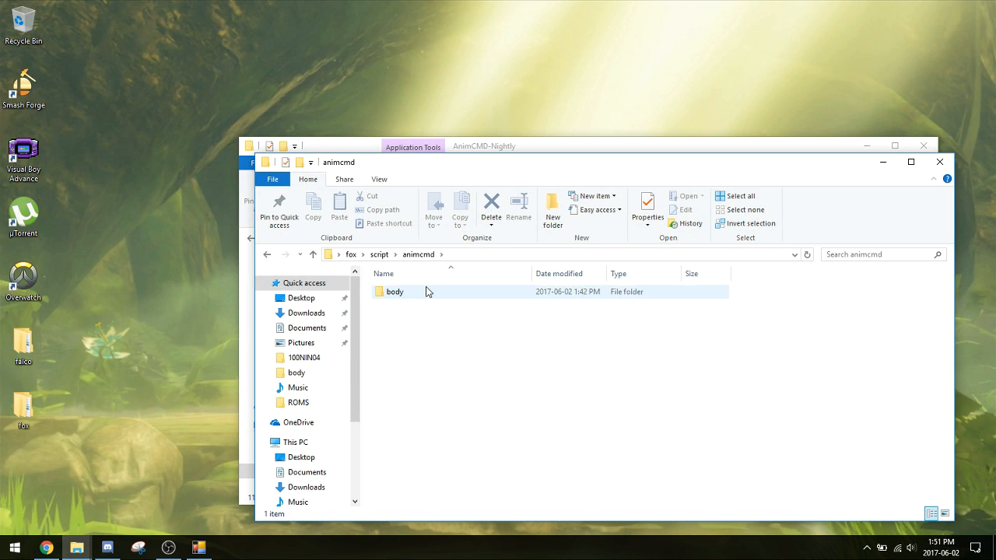
{"action": "double_click", "coordinate": [427, 293]}
{"action": "left_click", "coordinate": [609, 295]}
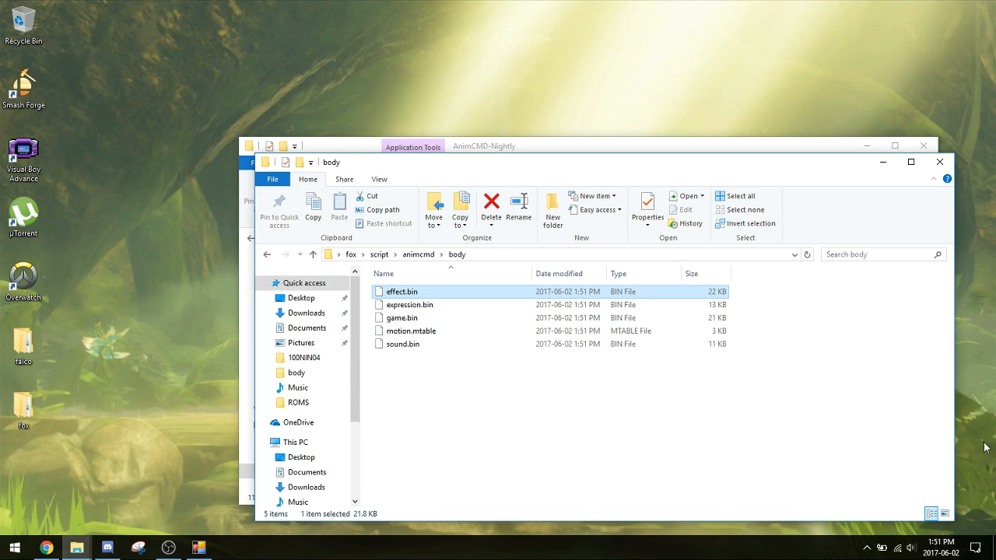
{"action": "left_click", "coordinate": [664, 469]}
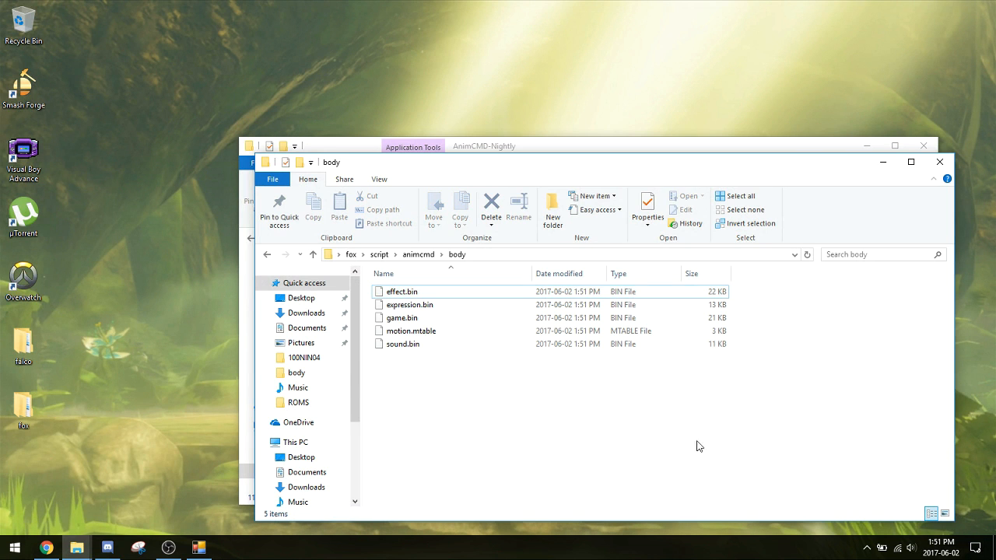
{"action": "left_click", "coordinate": [939, 162]}
{"action": "left_click", "coordinate": [923, 146]}
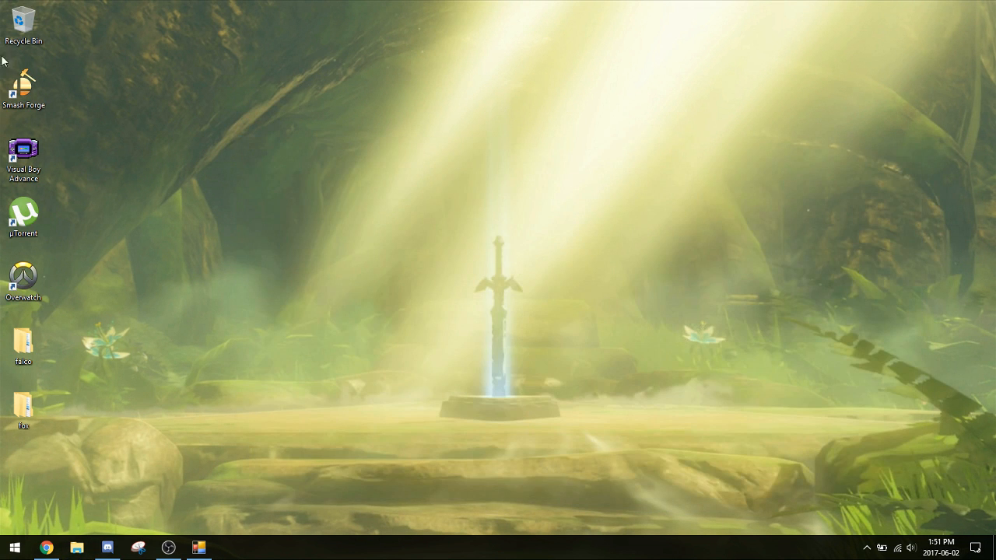
Start Smash Forge and open fox's model.nud from the desktop folder fox\model\body\c00
{"action": "double_click", "coordinate": [27, 93]}
{"action": "left_click_drag", "start_coordinate": [287, 31], "coordinate": [291, 5]}
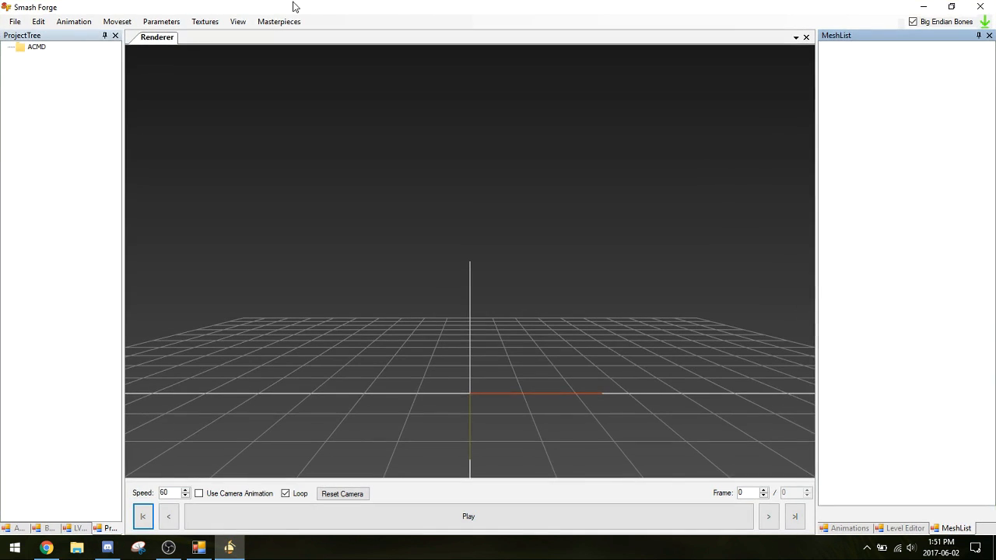
{"action": "left_click", "coordinate": [14, 21]}
{"action": "mouse_move", "coordinate": [34, 39]}
{"action": "left_click", "coordinate": [142, 36]}
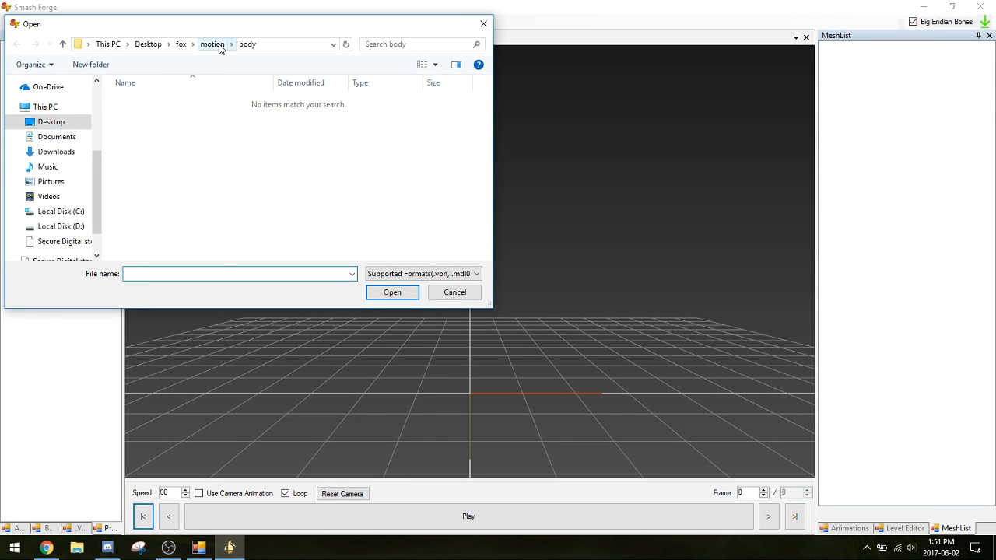
{"action": "left_click", "coordinate": [181, 45]}
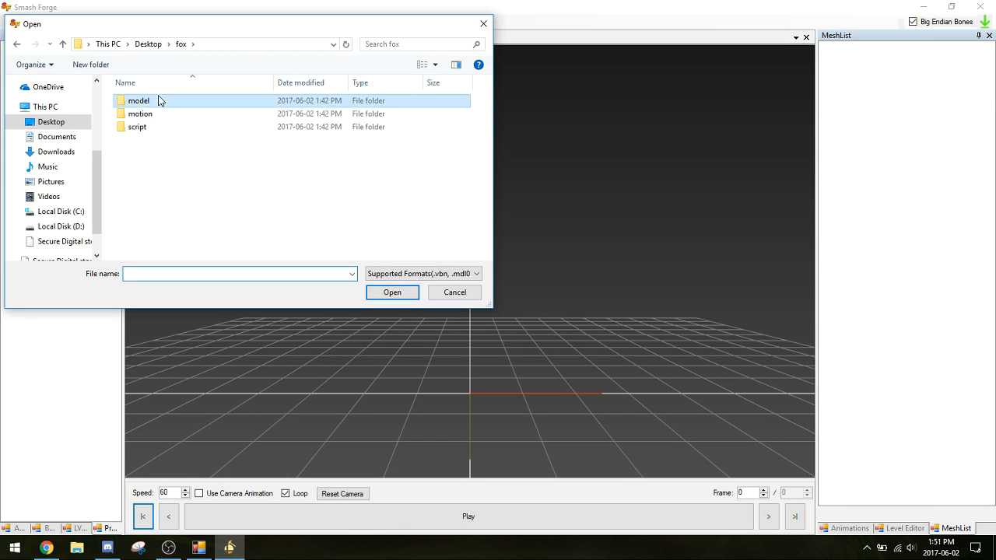
{"action": "double_click", "coordinate": [158, 100]}
{"action": "double_click", "coordinate": [158, 101]}
{"action": "double_click", "coordinate": [157, 101]}
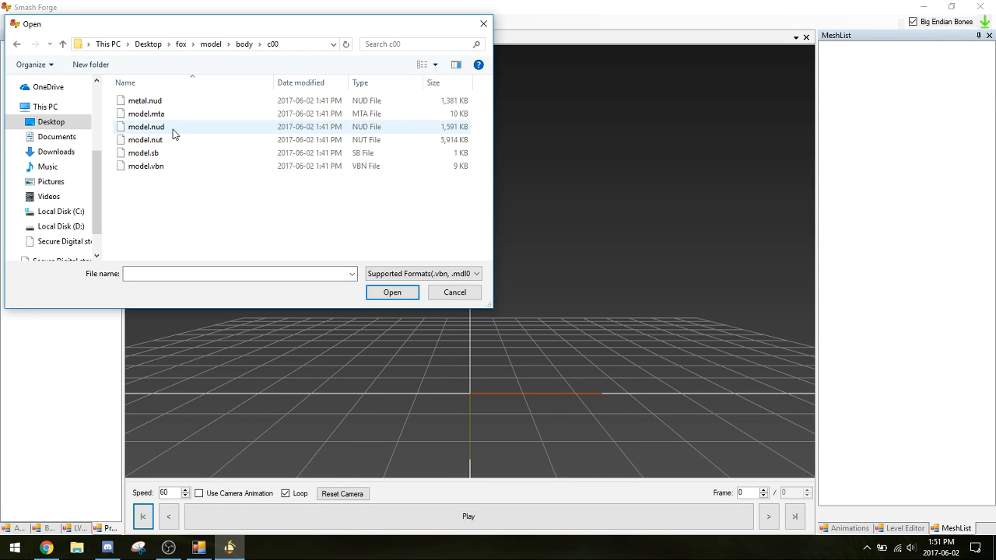
{"action": "double_click", "coordinate": [173, 127]}
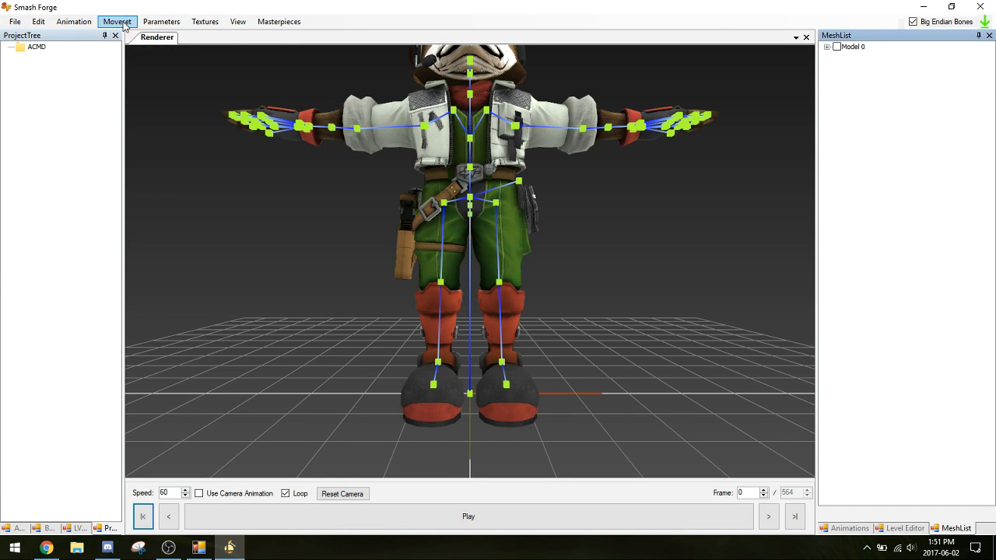
Import fox's main.pac animations from the desktop folder fox\motion\body and expand the Bone Animations list
{"action": "left_click", "coordinate": [74, 21]}
{"action": "left_click", "coordinate": [81, 33]}
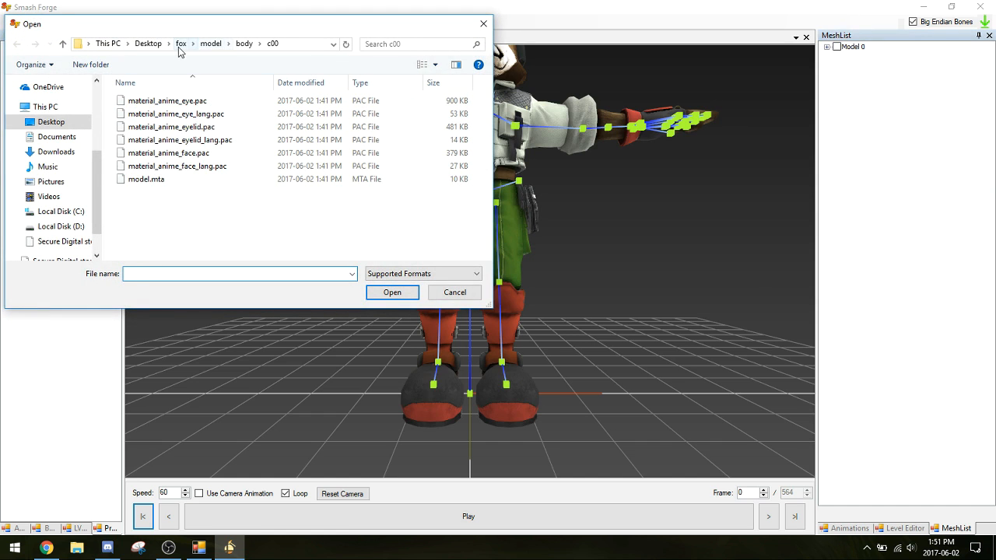
{"action": "left_click", "coordinate": [180, 44]}
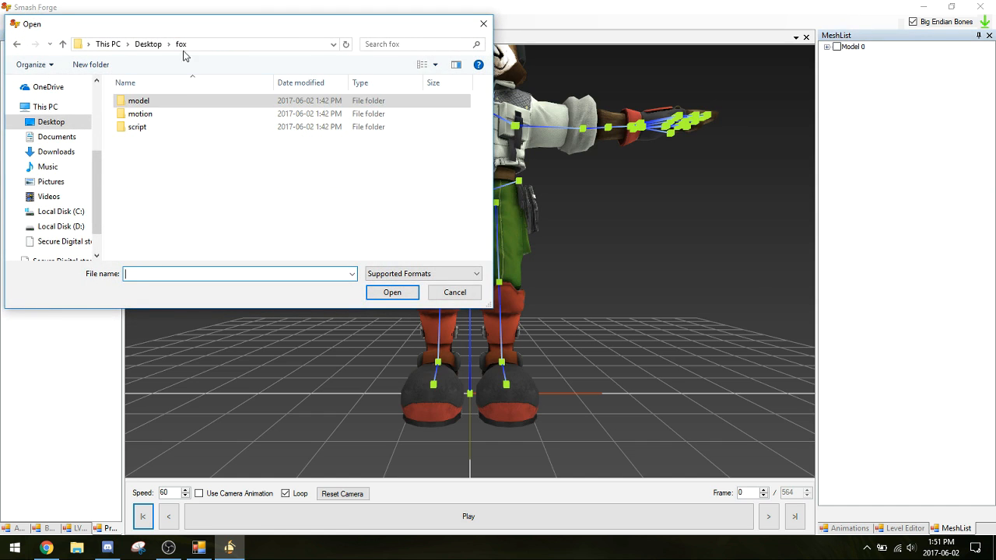
{"action": "double_click", "coordinate": [165, 115]}
{"action": "double_click", "coordinate": [199, 101]}
{"action": "double_click", "coordinate": [196, 102]}
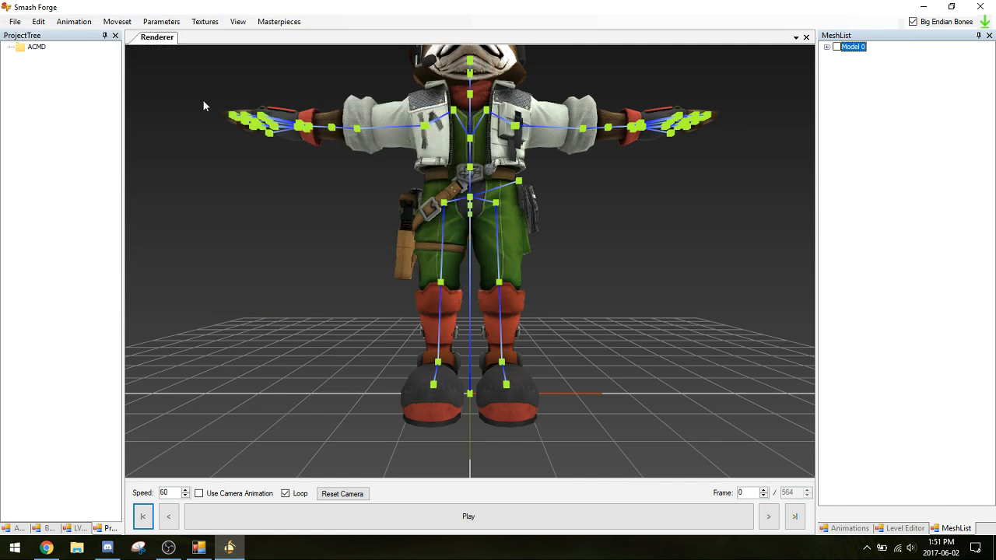
{"action": "left_click", "coordinate": [865, 528]}
{"action": "left_click", "coordinate": [827, 48]}
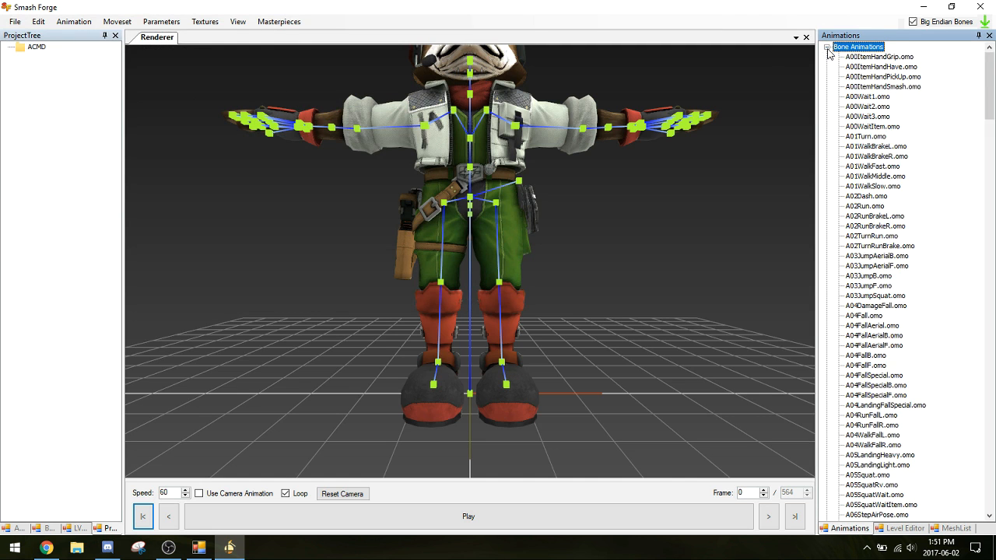
{"action": "scroll", "coordinate": [869, 120], "scroll_direction": "down", "scroll_amount": 10}
Import fox's moveset motion table from the desktop folder fox\script\animcmd\body
{"action": "left_click", "coordinate": [118, 22]}
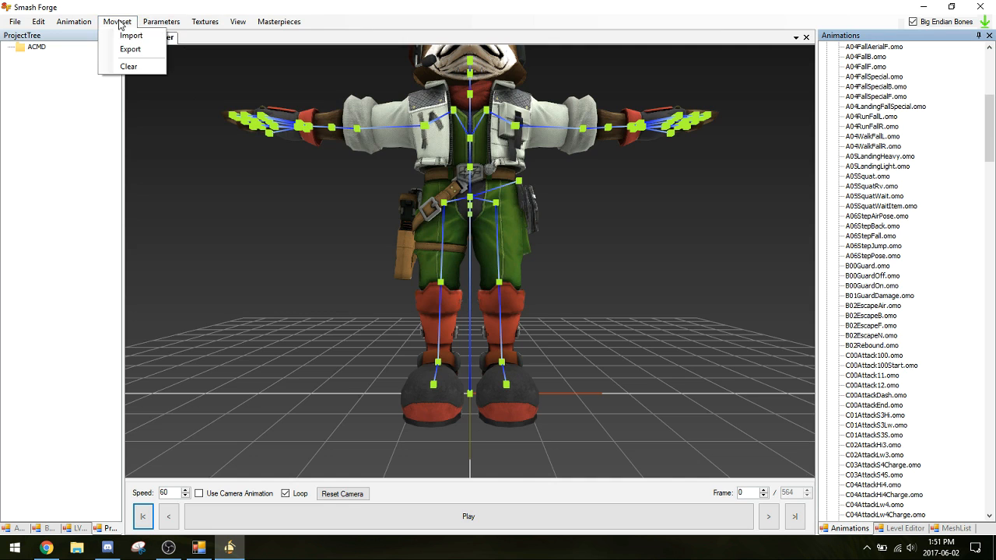
{"action": "left_click", "coordinate": [128, 35]}
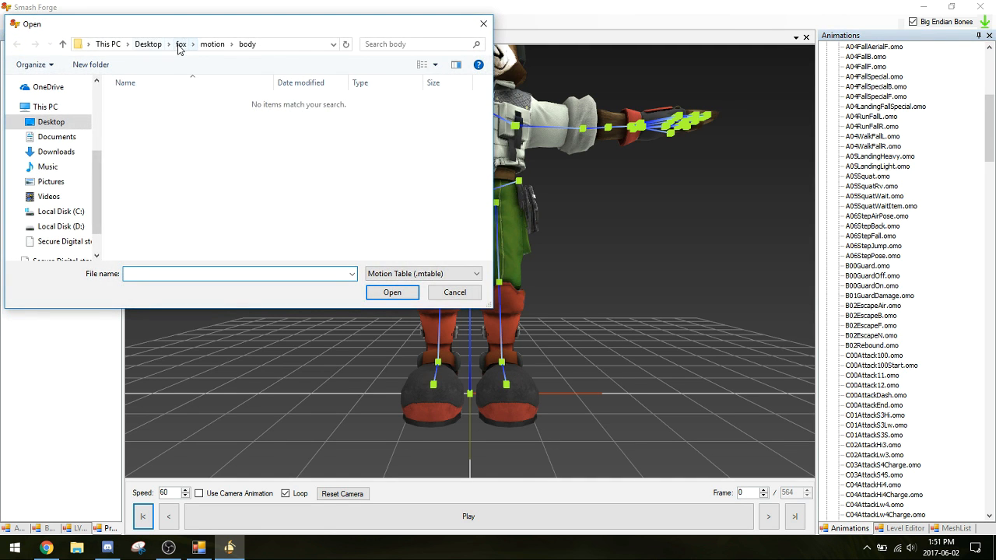
{"action": "double_click", "coordinate": [147, 126]}
{"action": "double_click", "coordinate": [156, 101]}
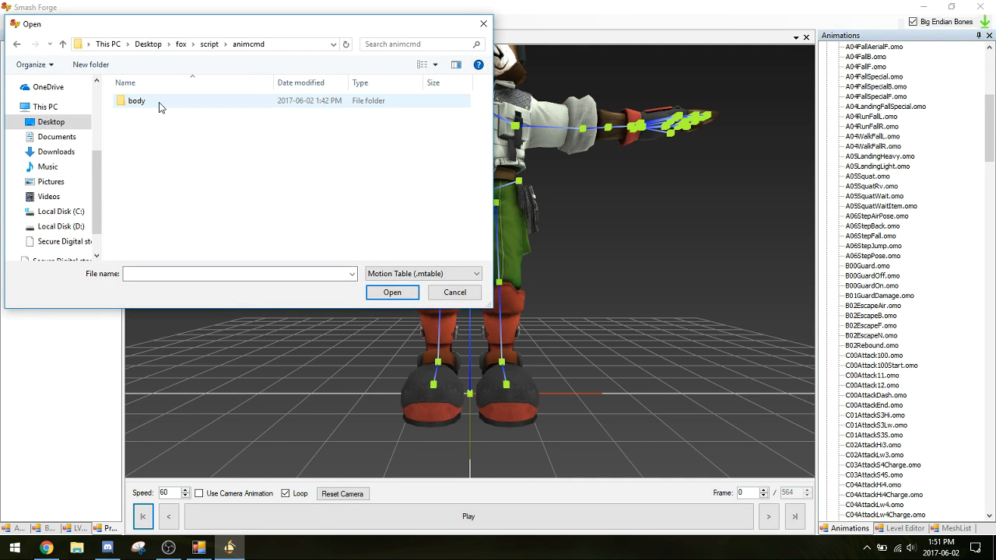
{"action": "double_click", "coordinate": [156, 102]}
{"action": "double_click", "coordinate": [160, 105]}
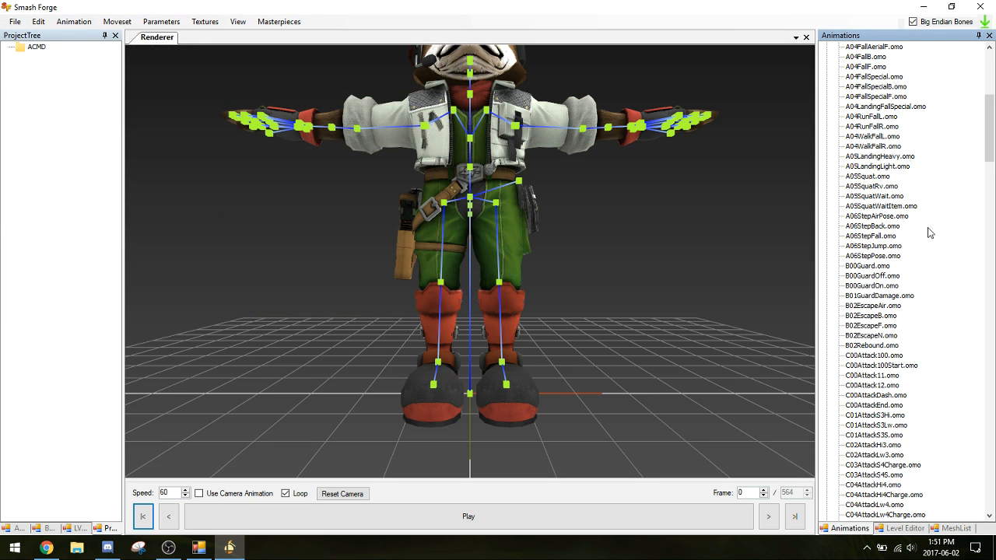
Load the C03AttackS4S.omo bone animation onto the fox model
{"action": "scroll", "coordinate": [900, 233], "scroll_direction": "down", "scroll_amount": 13}
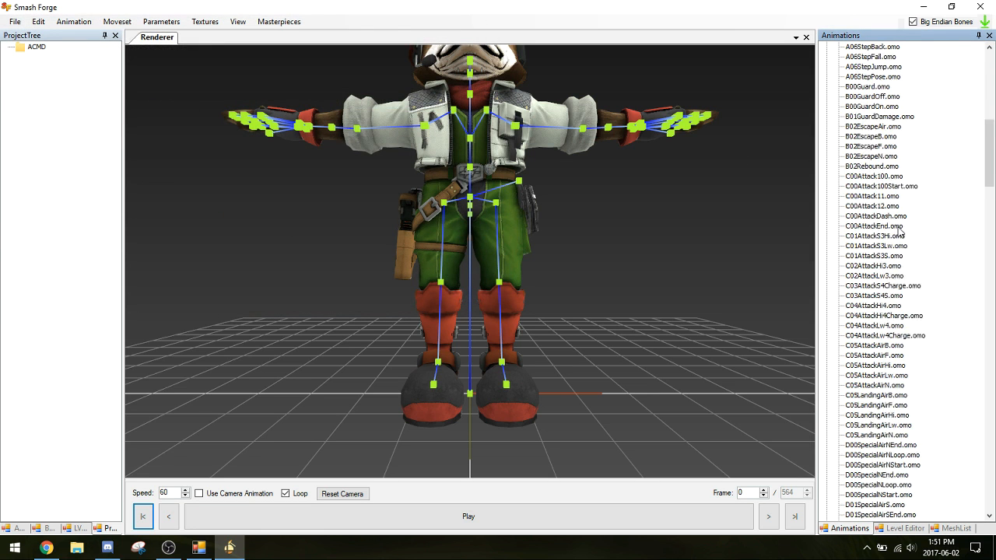
{"action": "scroll", "coordinate": [900, 237], "scroll_direction": "down", "scroll_amount": 1}
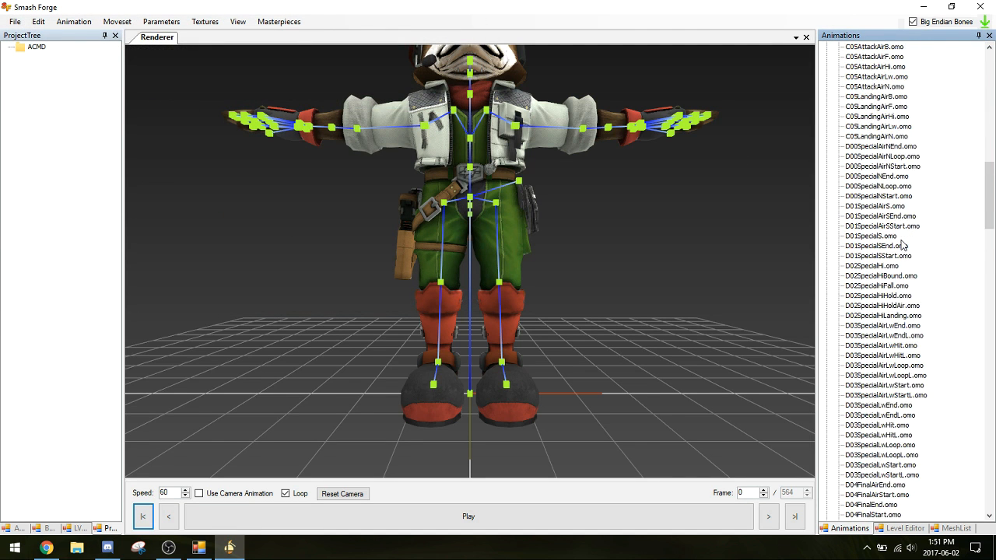
{"action": "scroll", "coordinate": [902, 246], "scroll_direction": "up", "scroll_amount": 3}
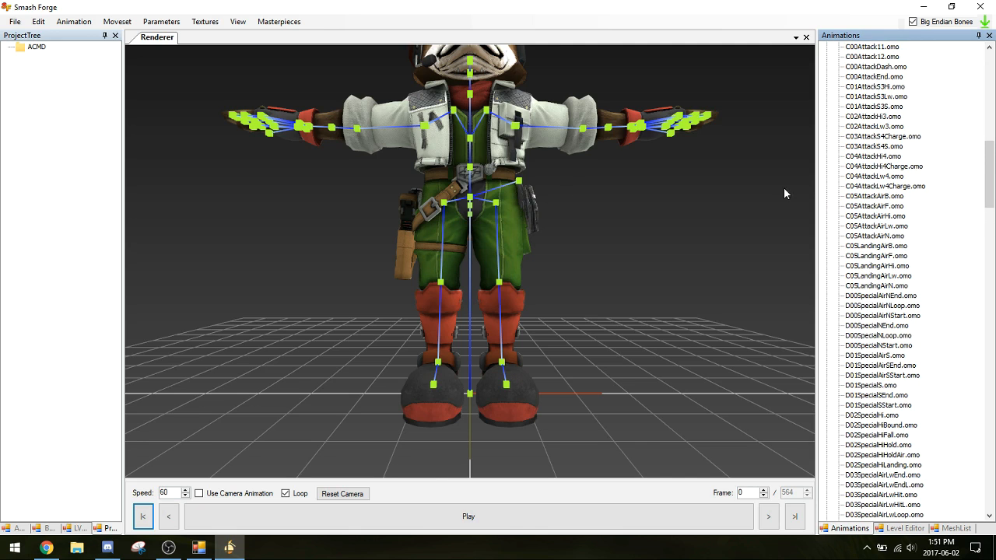
{"action": "left_click_drag", "start_coordinate": [783, 193], "coordinate": [626, 215]}
{"action": "scroll", "coordinate": [626, 213], "scroll_direction": "down", "scroll_amount": 4}
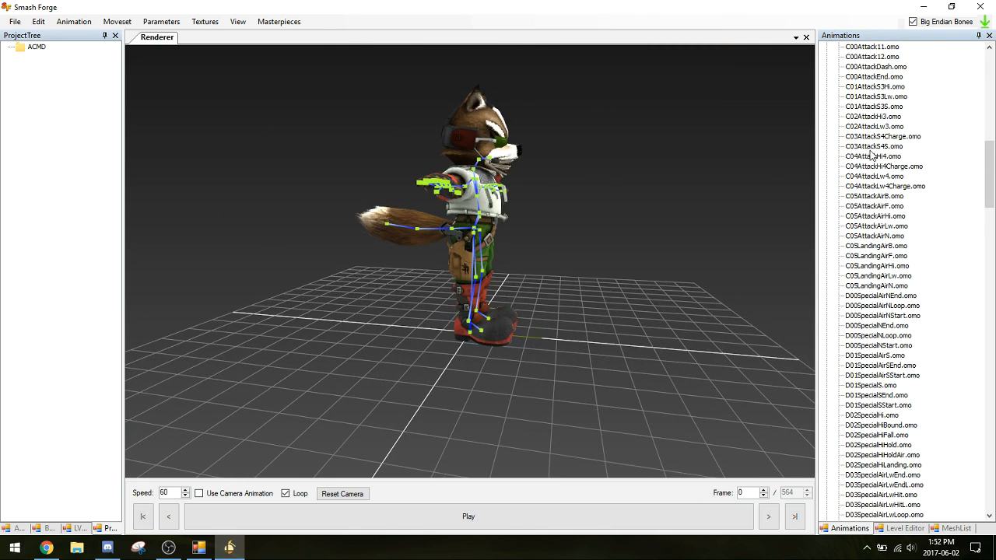
{"action": "left_click", "coordinate": [873, 146]}
Play the side smash animation on the fox model, pause it and close Smash Forge
{"action": "left_click_drag", "start_coordinate": [679, 260], "coordinate": [602, 361]}
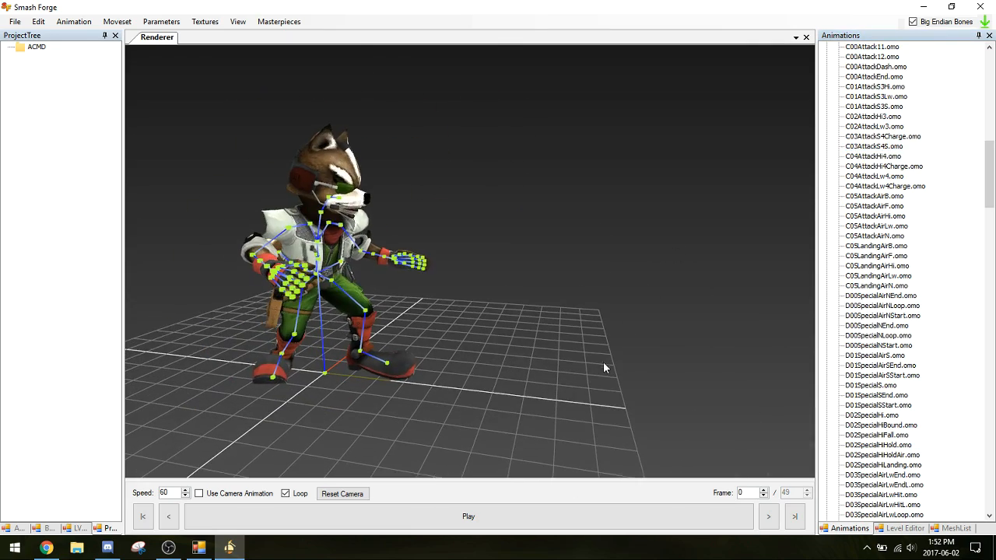
{"action": "left_click", "coordinate": [546, 518]}
{"action": "left_click", "coordinate": [546, 518]}
{"action": "left_click", "coordinate": [345, 520]}
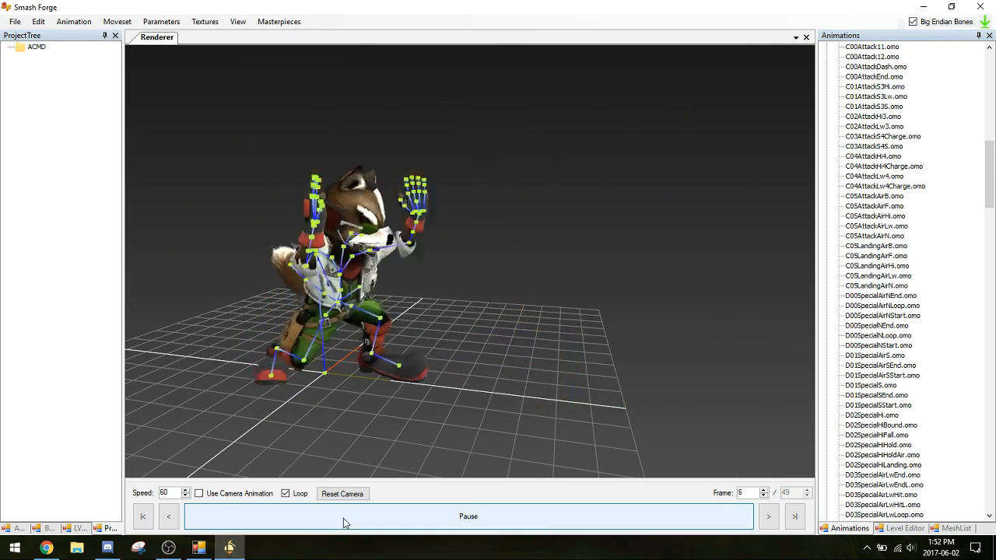
{"action": "left_click", "coordinate": [343, 520]}
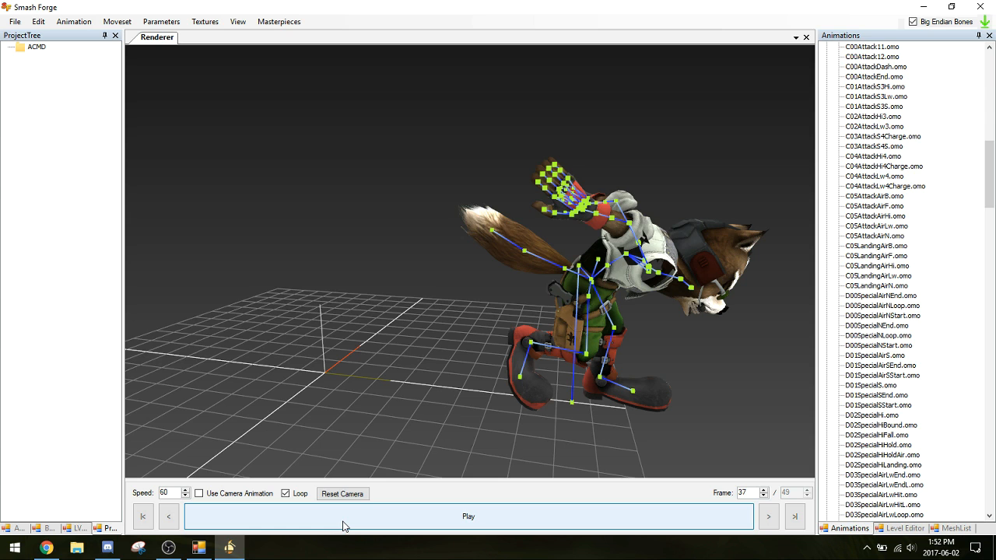
{"action": "left_click", "coordinate": [979, 6]}
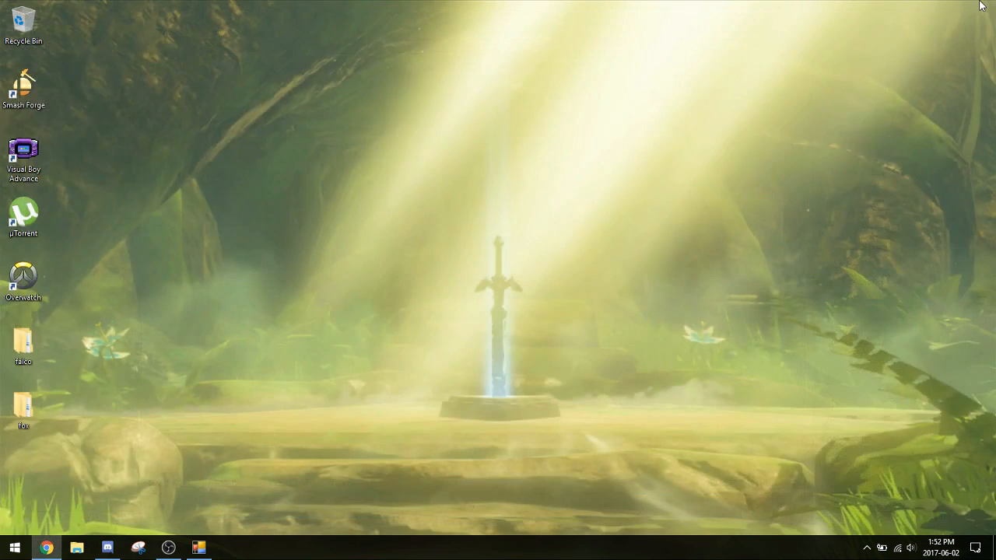
Switch to Sm4shExplorer and expand the fighter's fox folder, collapsing its body and model subfolders
{"action": "left_click", "coordinate": [199, 547]}
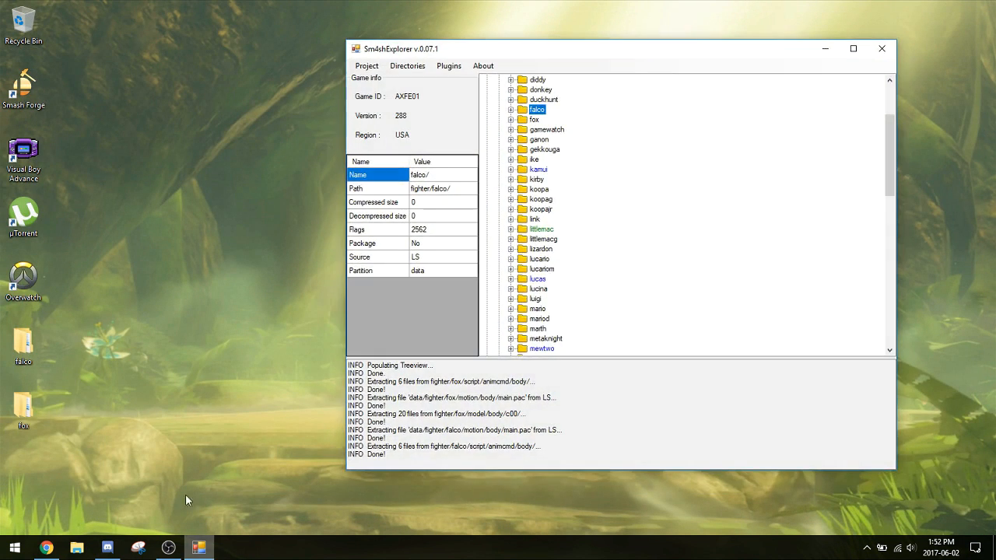
{"action": "left_click", "coordinate": [511, 119]}
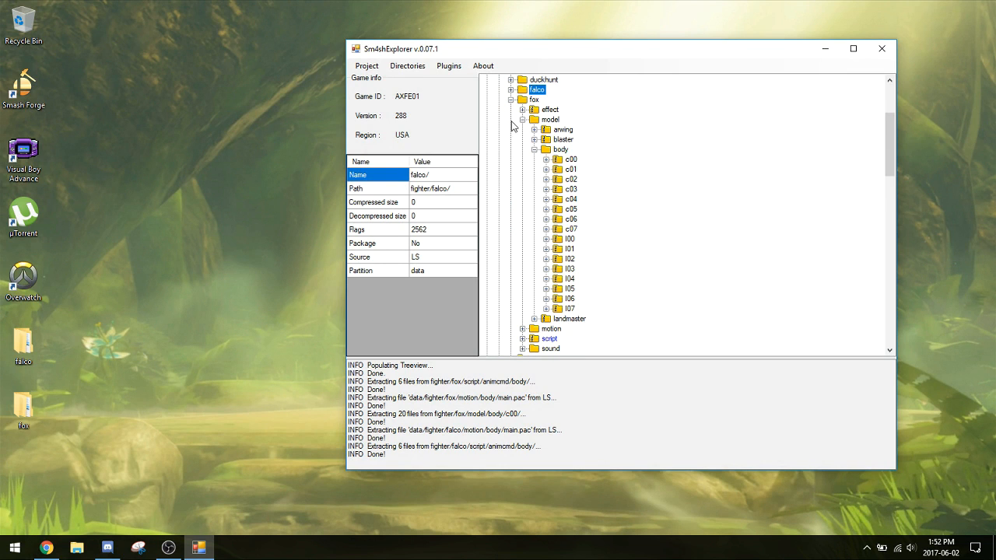
{"action": "left_click", "coordinate": [534, 149]}
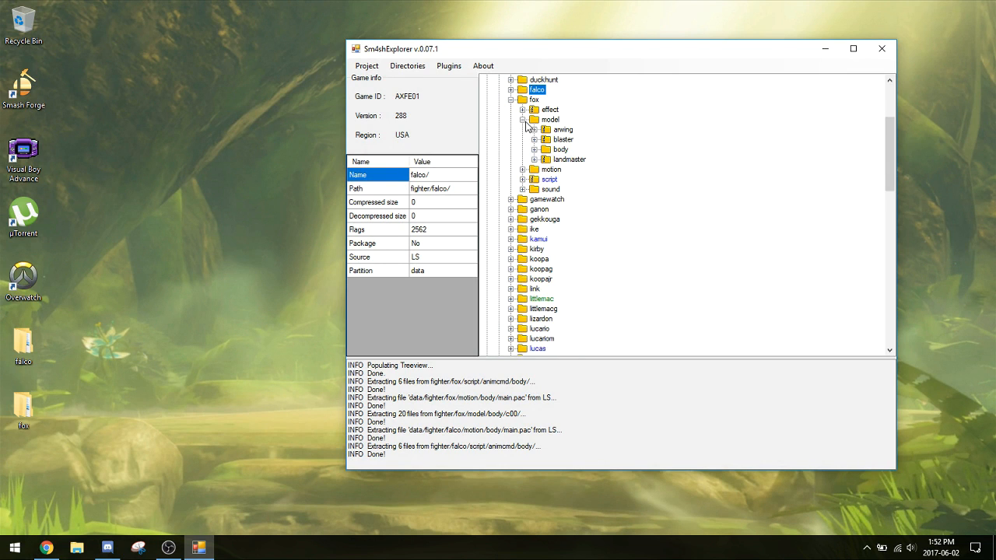
{"action": "left_click", "coordinate": [522, 119]}
{"action": "left_click", "coordinate": [522, 129]}
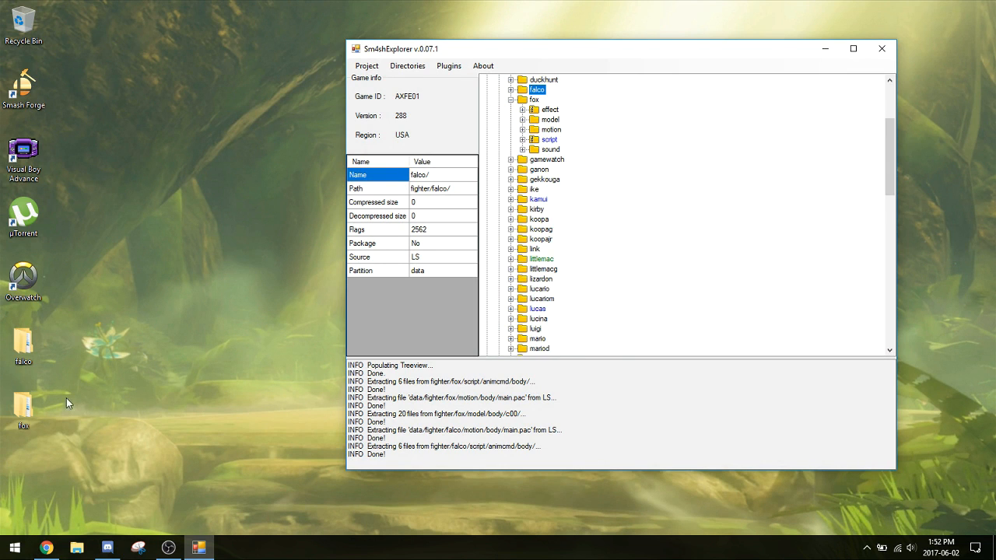
Add the model and script folders from the desktop fox folder to the fighter/fox resource in Sm4shExplorer
{"action": "double_click", "coordinate": [23, 405]}
{"action": "left_click_drag", "start_coordinate": [456, 149], "coordinate": [822, 70]}
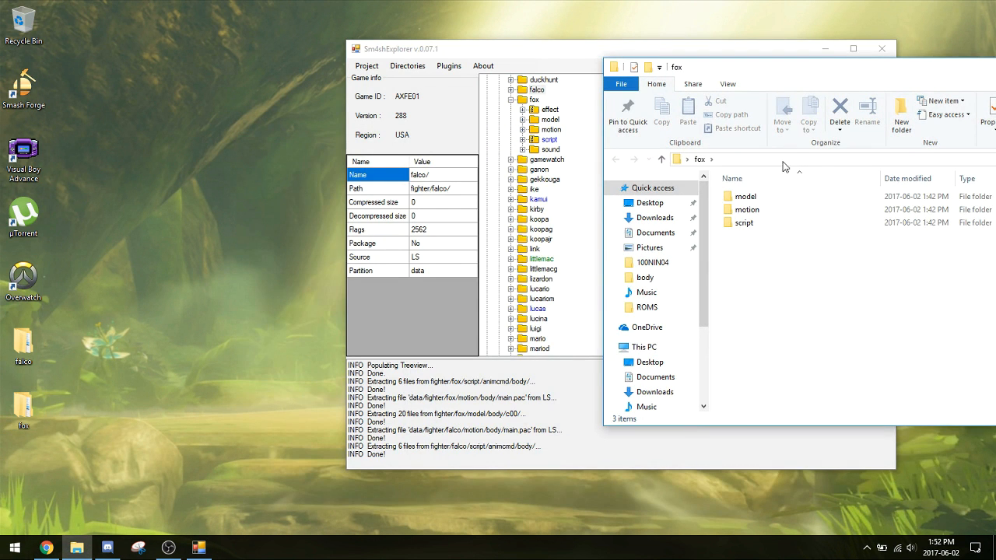
{"action": "left_click", "coordinate": [770, 196]}
{"action": "left_click", "coordinate": [758, 224], "text": "ctrl"}
{"action": "left_click_drag", "start_coordinate": [759, 224], "coordinate": [551, 110]}
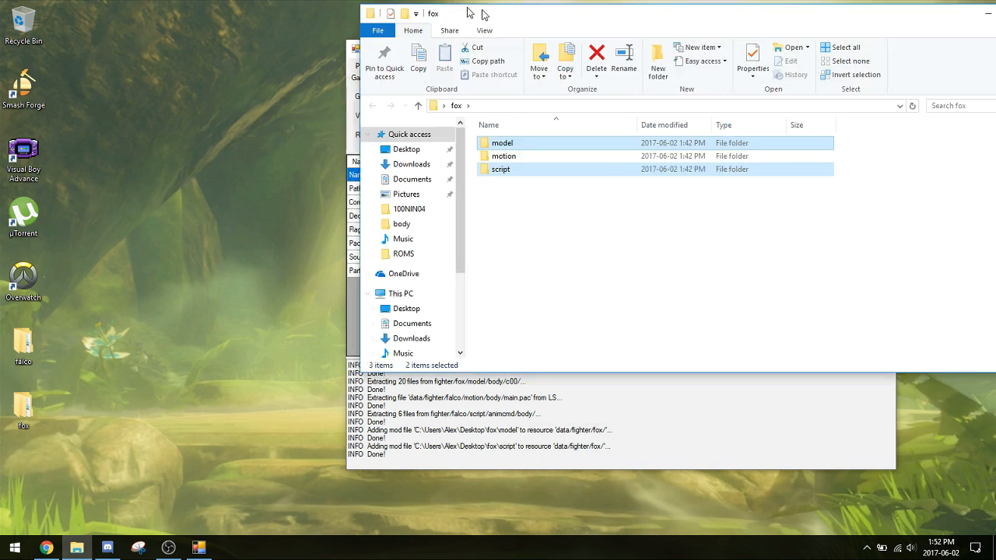
Close the fox folder window and then Sm4shExplorer
{"action": "left_click_drag", "start_coordinate": [740, 70], "coordinate": [327, 75]}
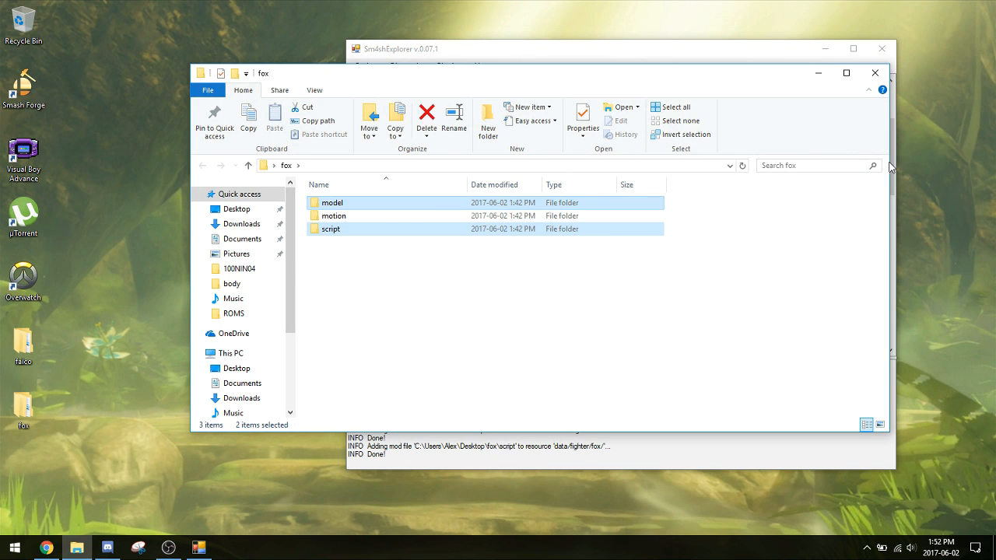
{"action": "left_click_drag", "start_coordinate": [890, 169], "coordinate": [782, 167]}
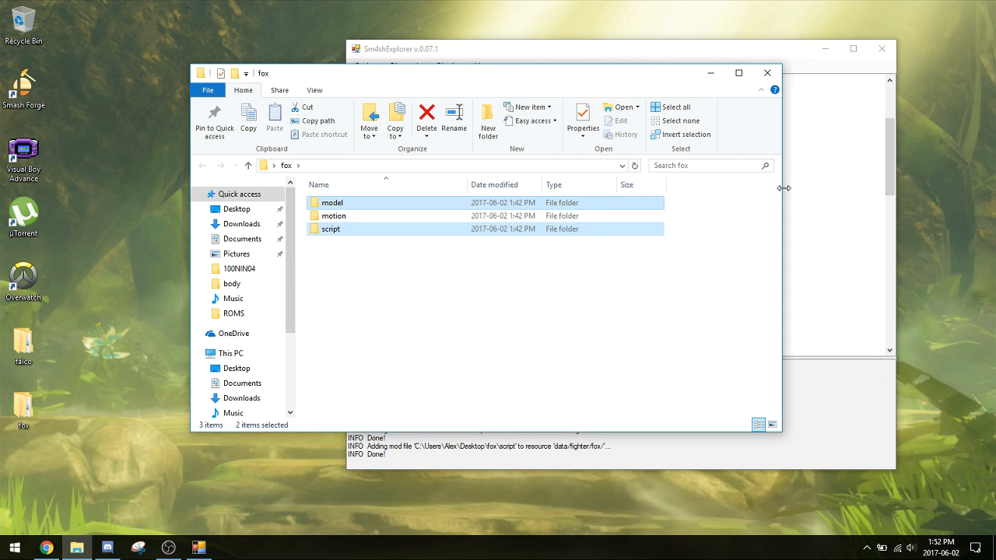
{"action": "left_click", "coordinate": [768, 74]}
{"action": "left_click_drag", "start_coordinate": [727, 57], "coordinate": [544, 75]}
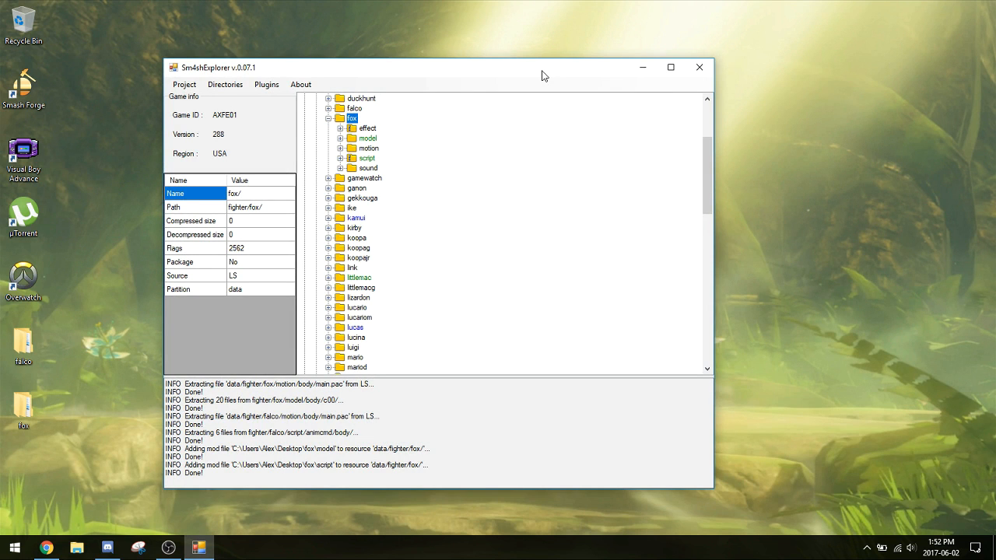
{"action": "left_click", "coordinate": [699, 69]}
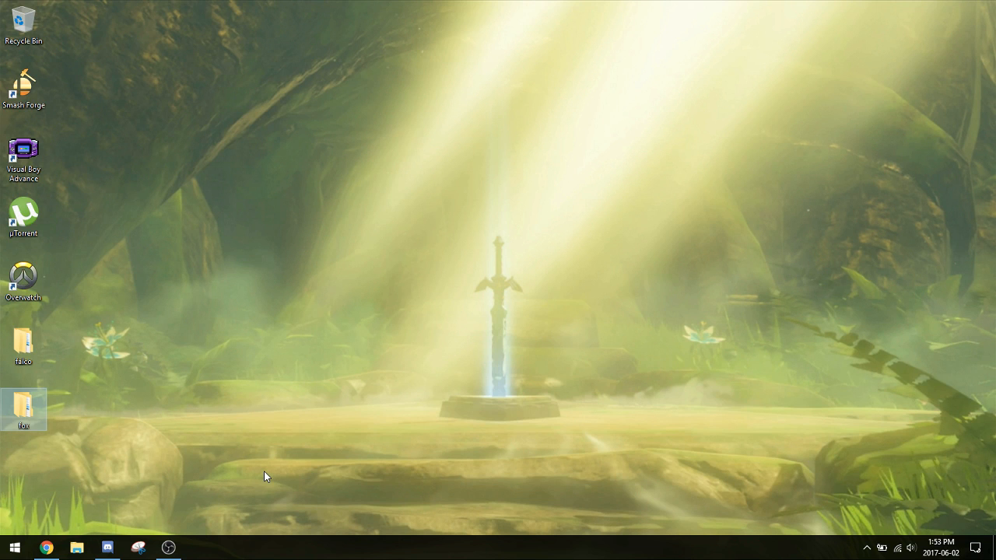
{"action": "left_click", "coordinate": [168, 546]}
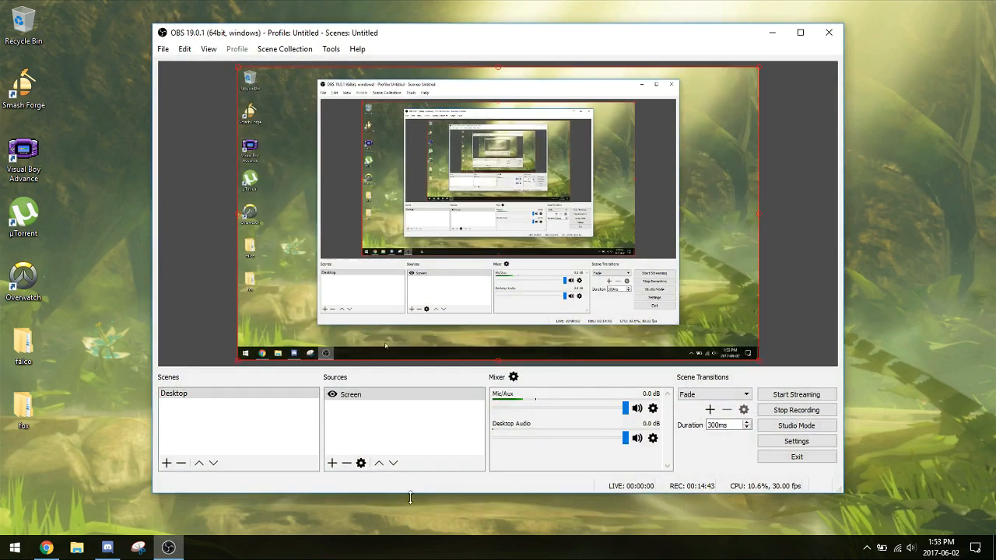